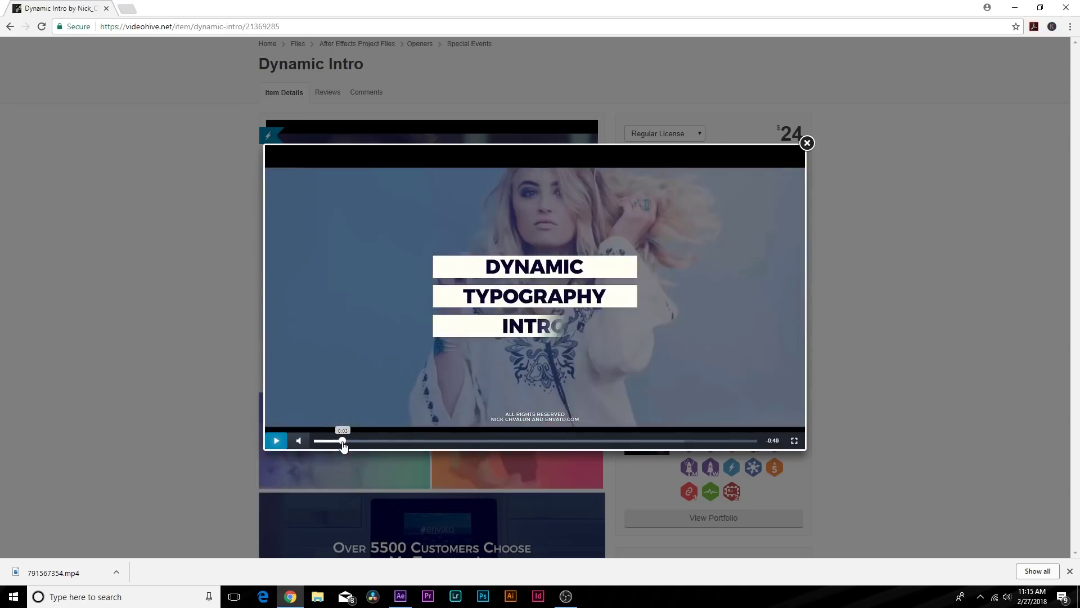
Scrub through the opening seconds of the Dynamic Intro preview video to examine its typography animation.
left_click_drag(342, 444, 337, 446)
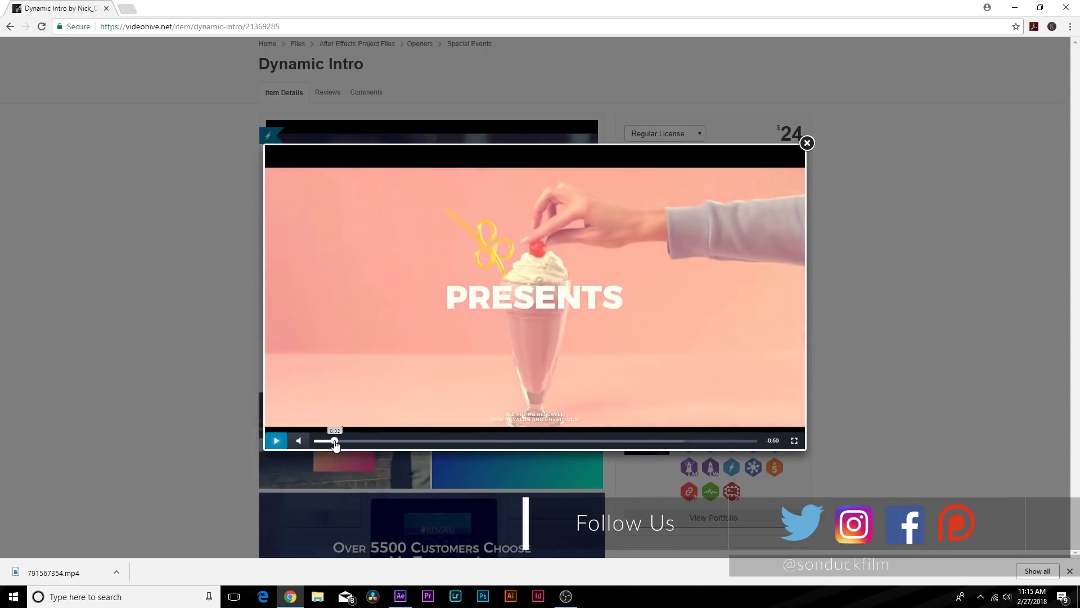
left_click_drag(337, 445, 367, 447)
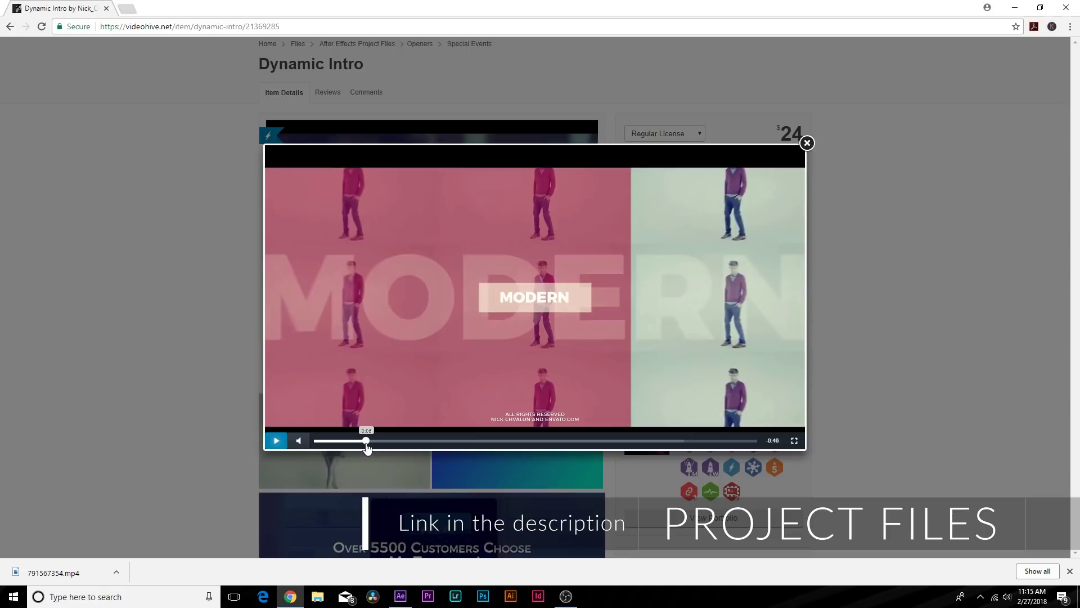
left_click_drag(367, 448, 386, 451)
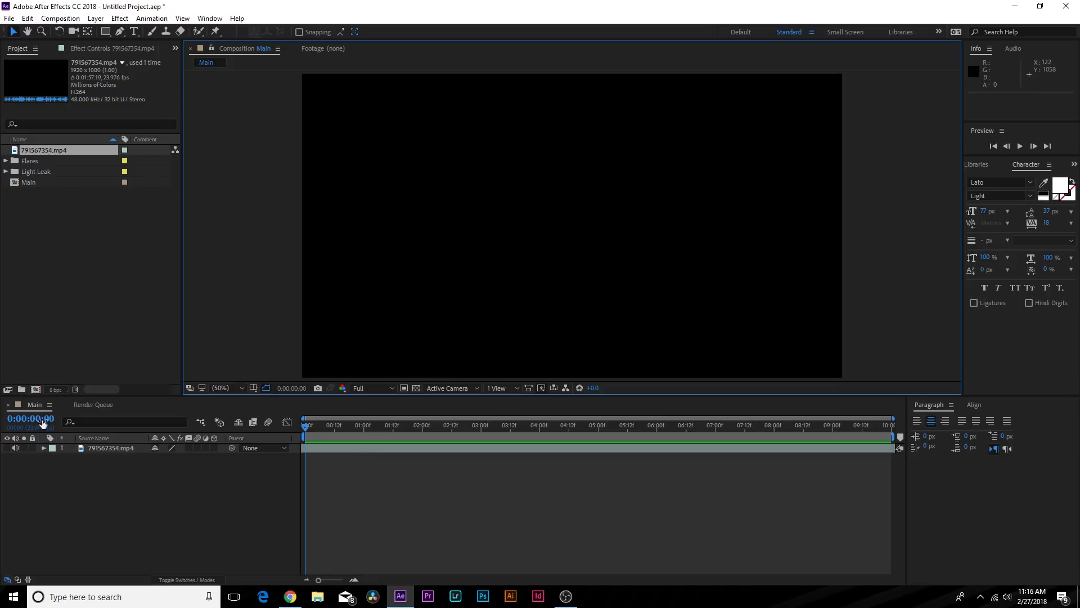
Make the 791567354.mp4 footage layer visible and lower its opacity to 32%.
left_click(7, 448)
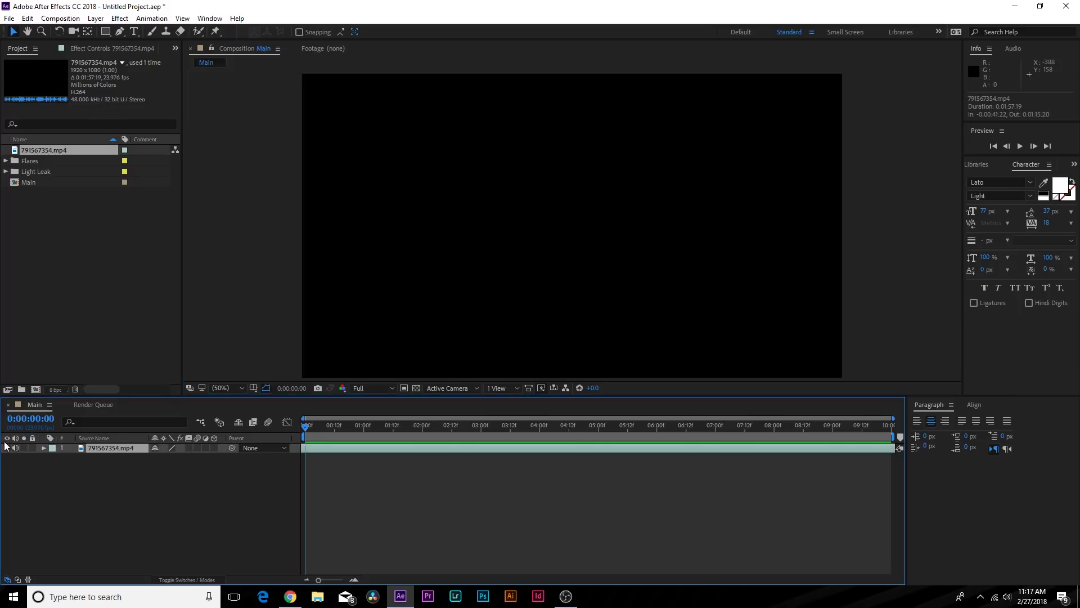
left_click(7, 448)
left_click(8, 448)
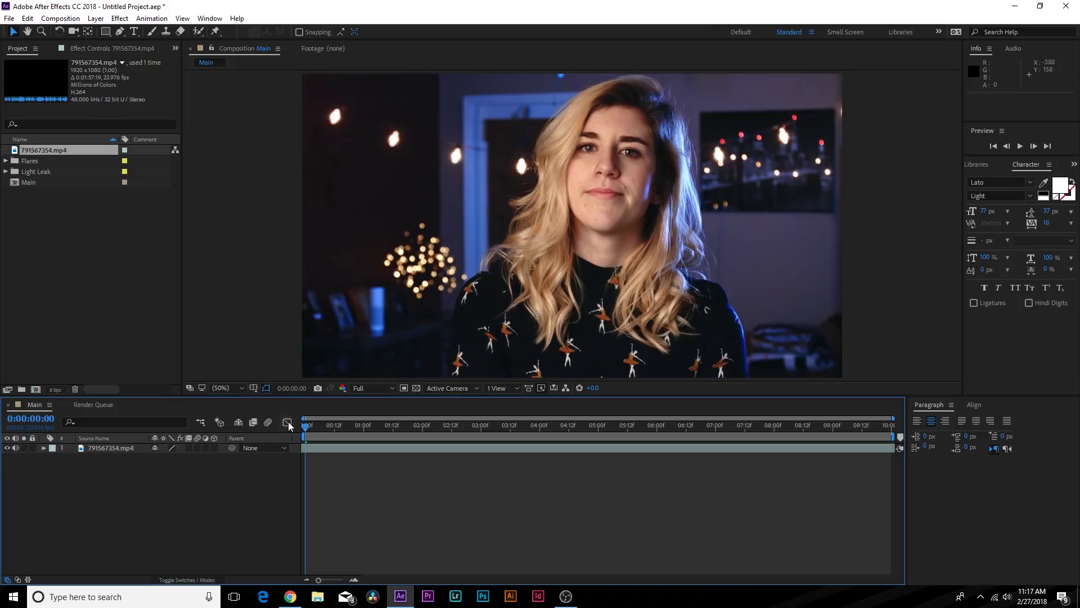
left_click_drag(394, 416, 352, 430)
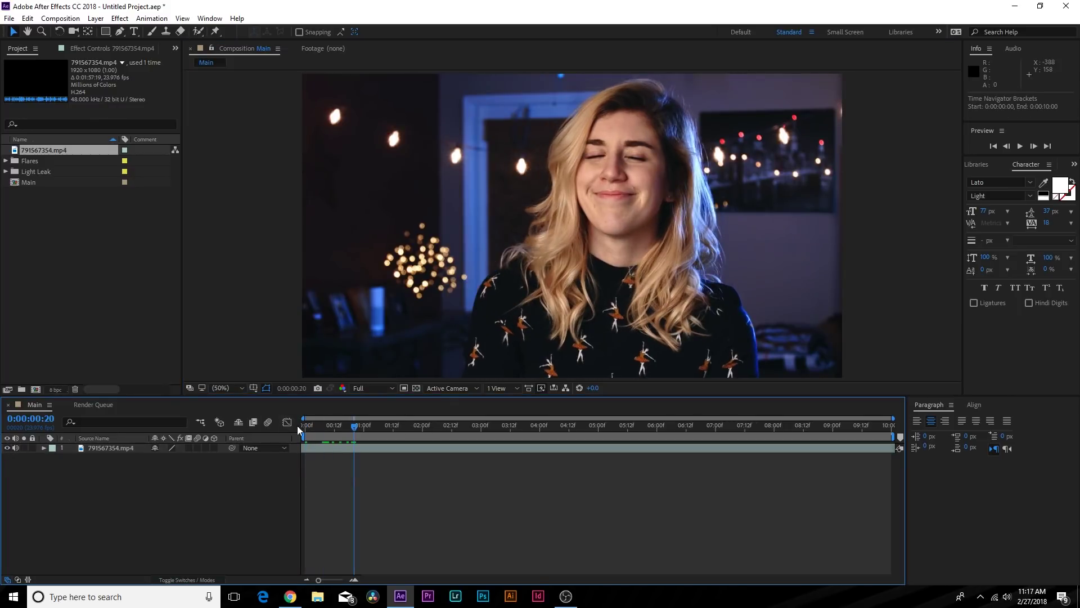
key("t")
left_click_drag(159, 458, 121, 457)
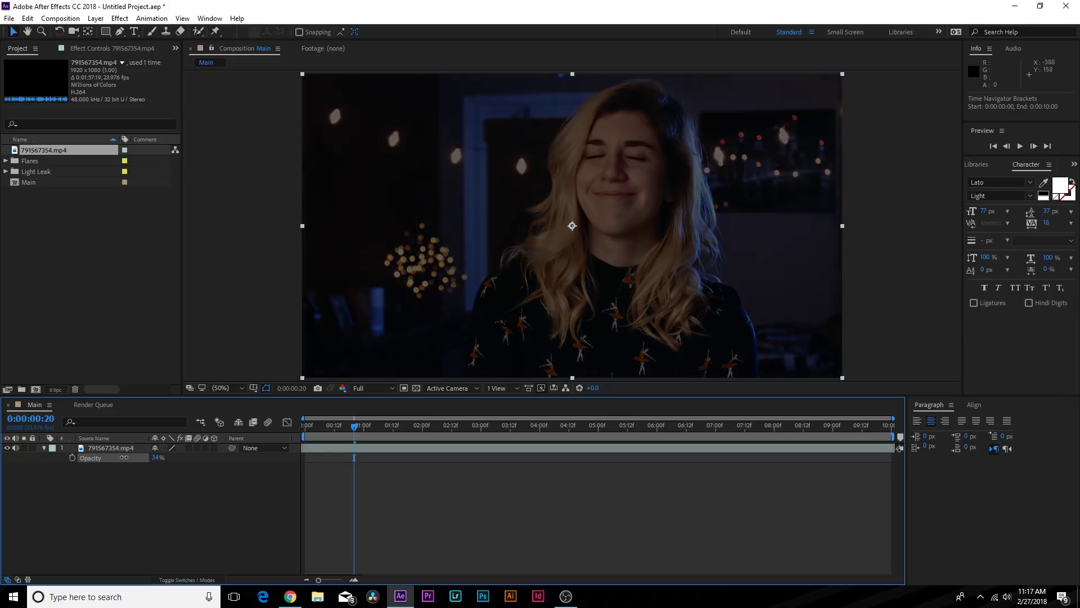
At 0:00:02:09, set up the Type tool with a black fill and the Gotham Bold font.
left_click_drag(347, 434, 444, 430)
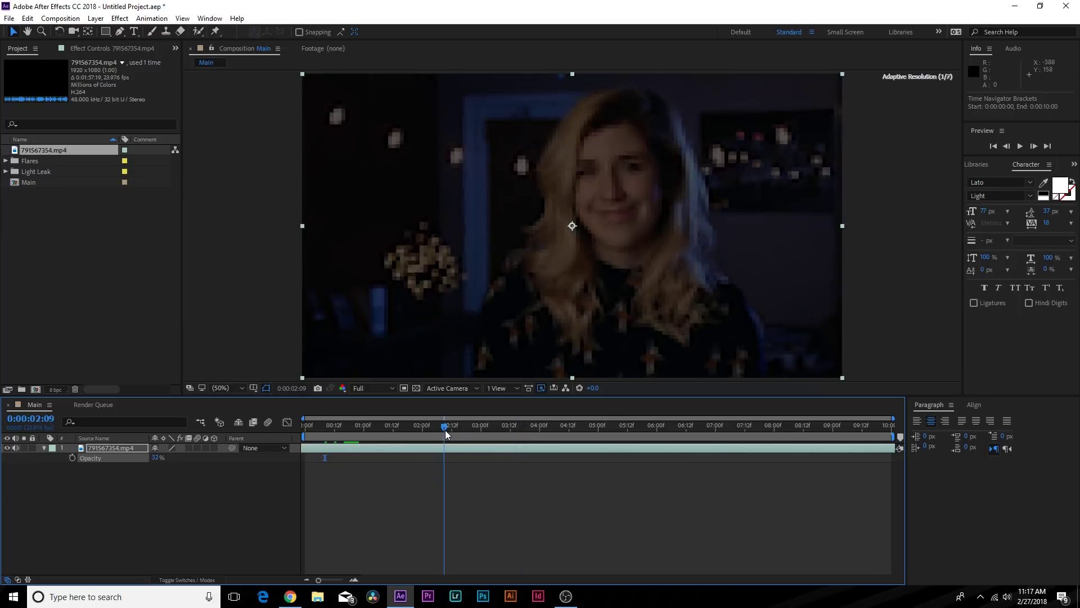
left_click(134, 33)
left_click(1061, 189)
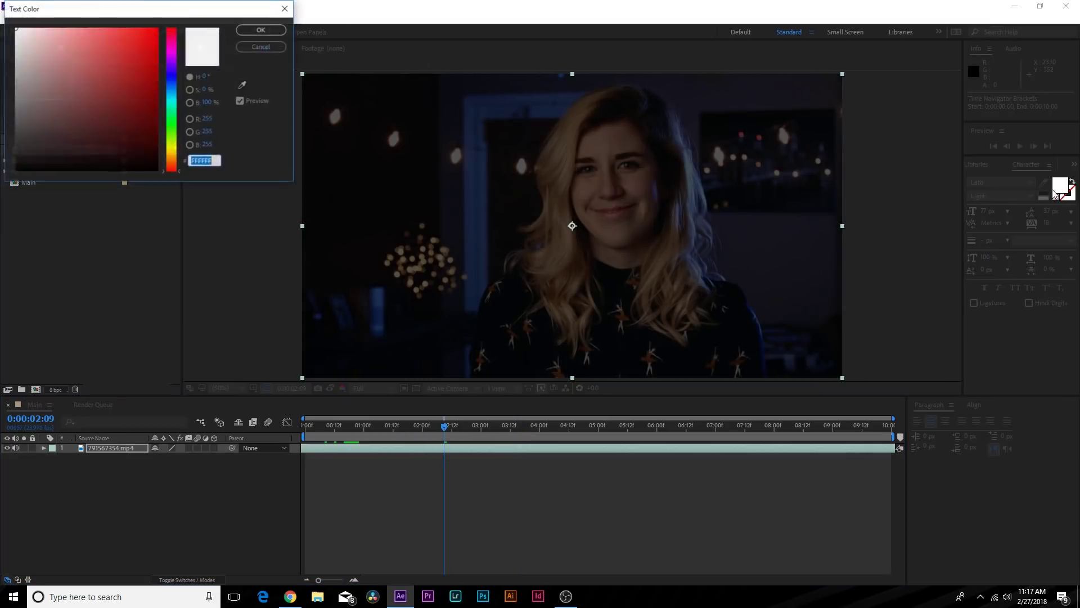
left_click_drag(62, 112, 27, 191)
left_click(261, 30)
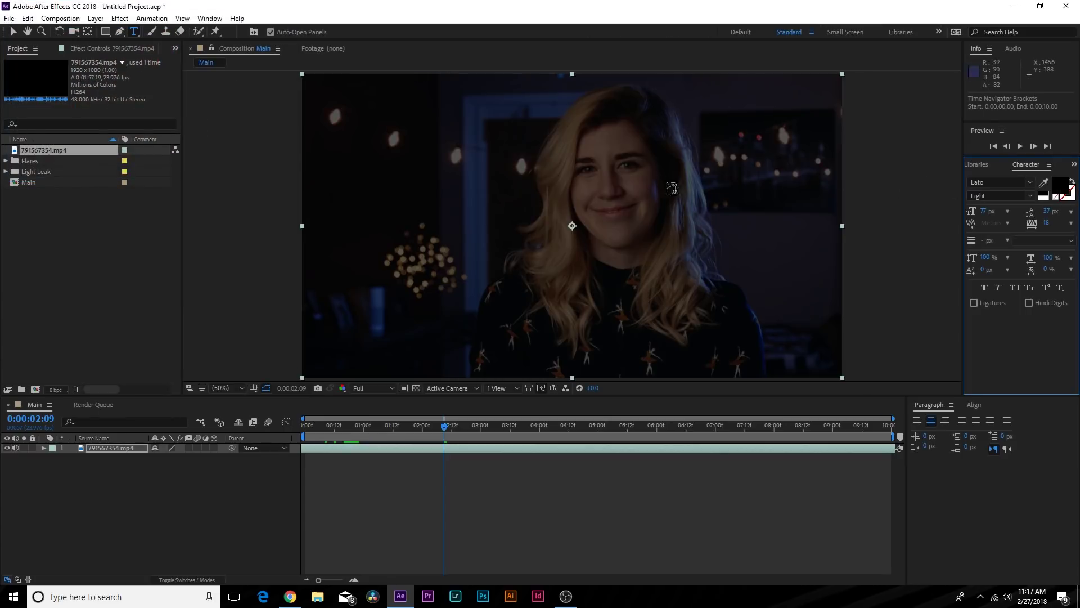
left_click(989, 182)
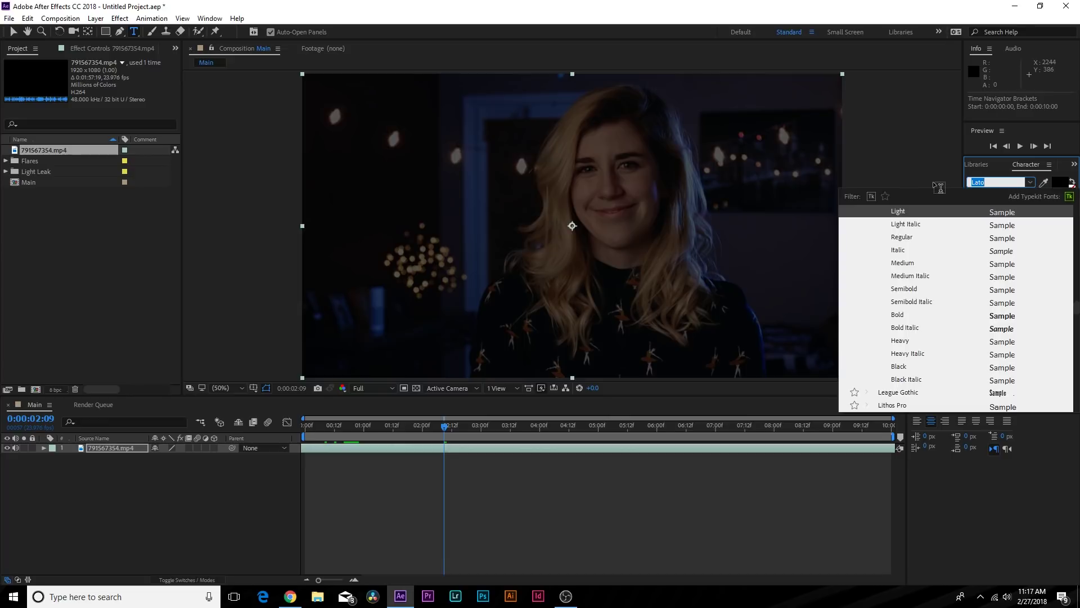
type("Gotham")
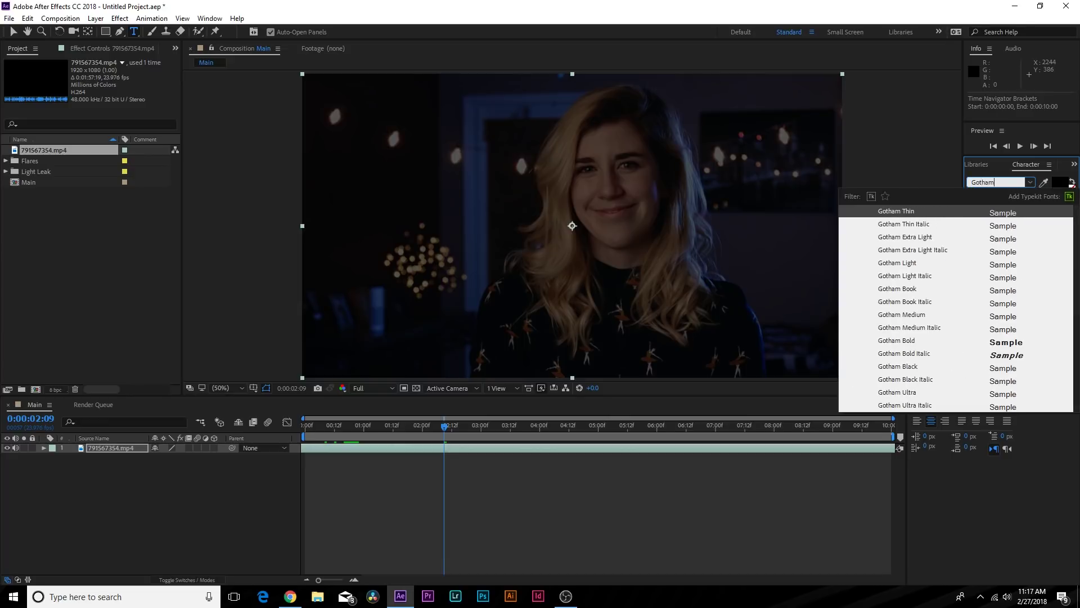
left_click(907, 341)
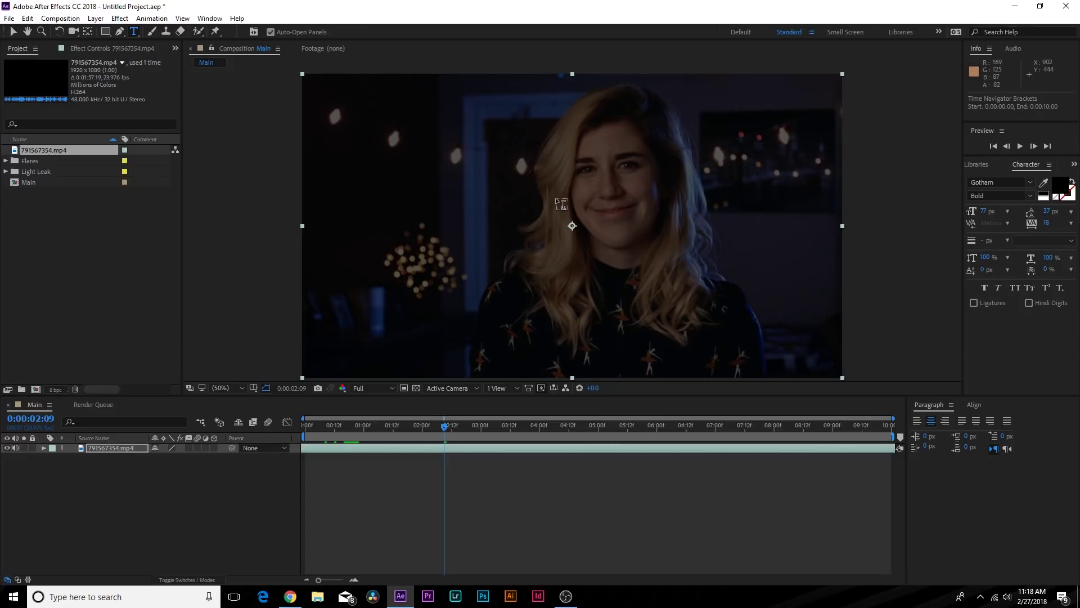
Add a "Dynamic" text layer over the footage, move it to about 901, 497 and set it in all caps.
left_click(531, 206)
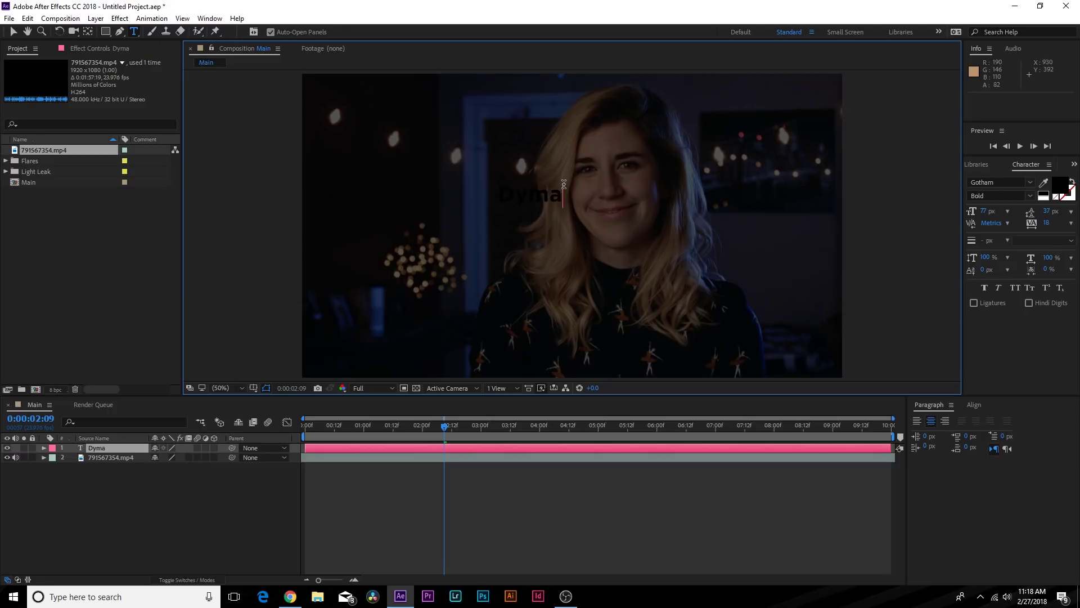
left_click(13, 32)
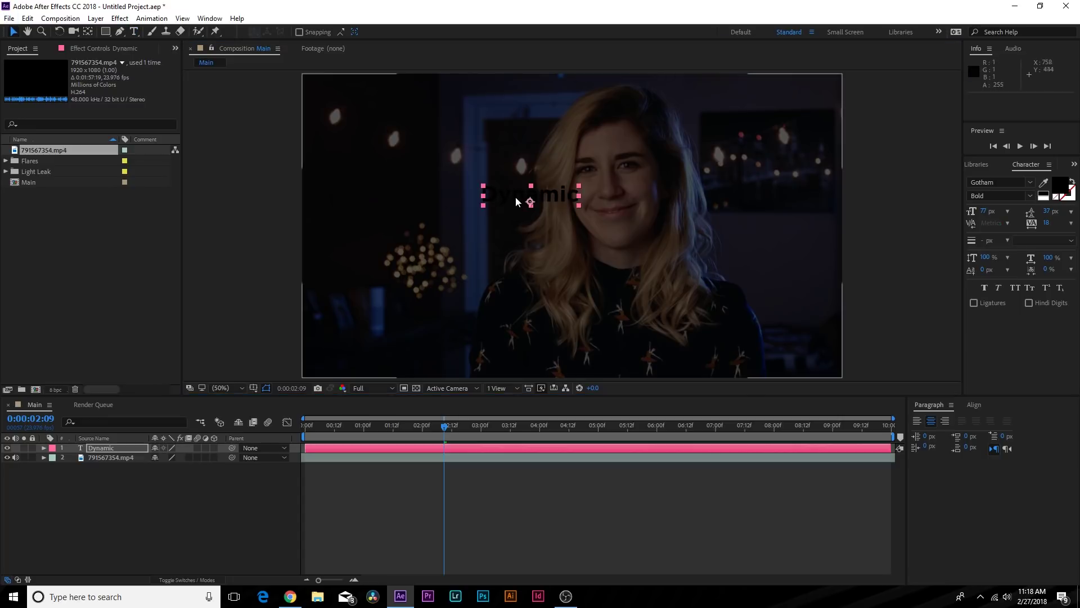
key("period")
left_click_drag(491, 173, 542, 197)
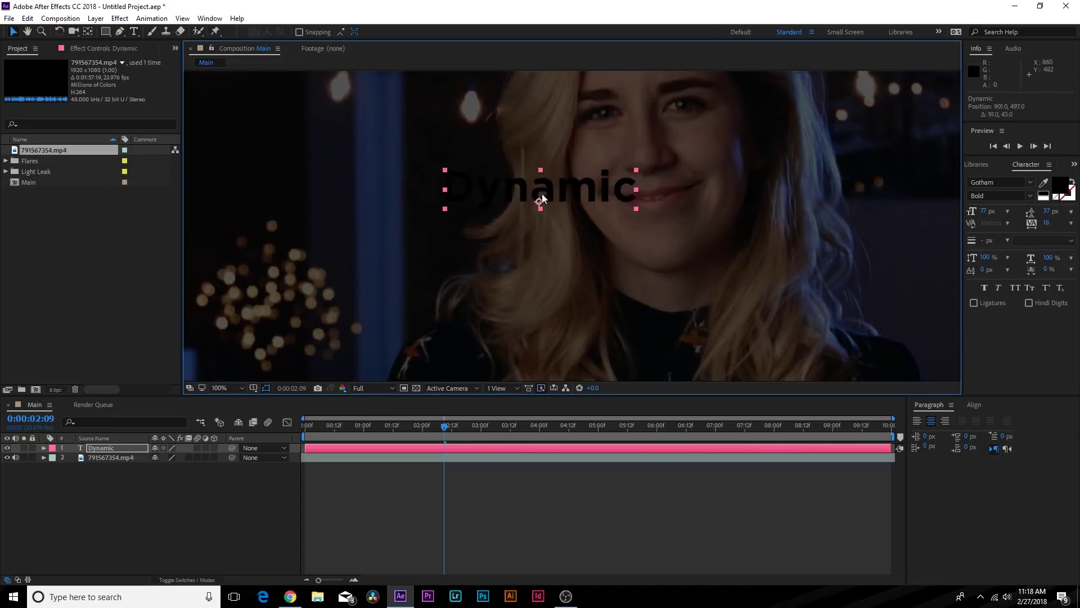
left_click(1015, 288)
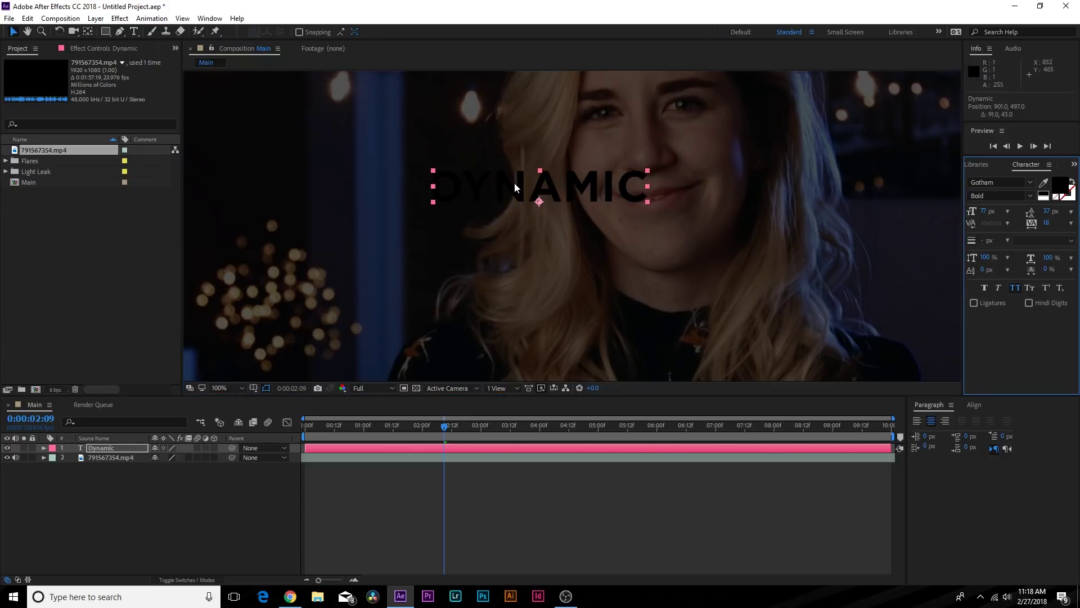
key("comma")
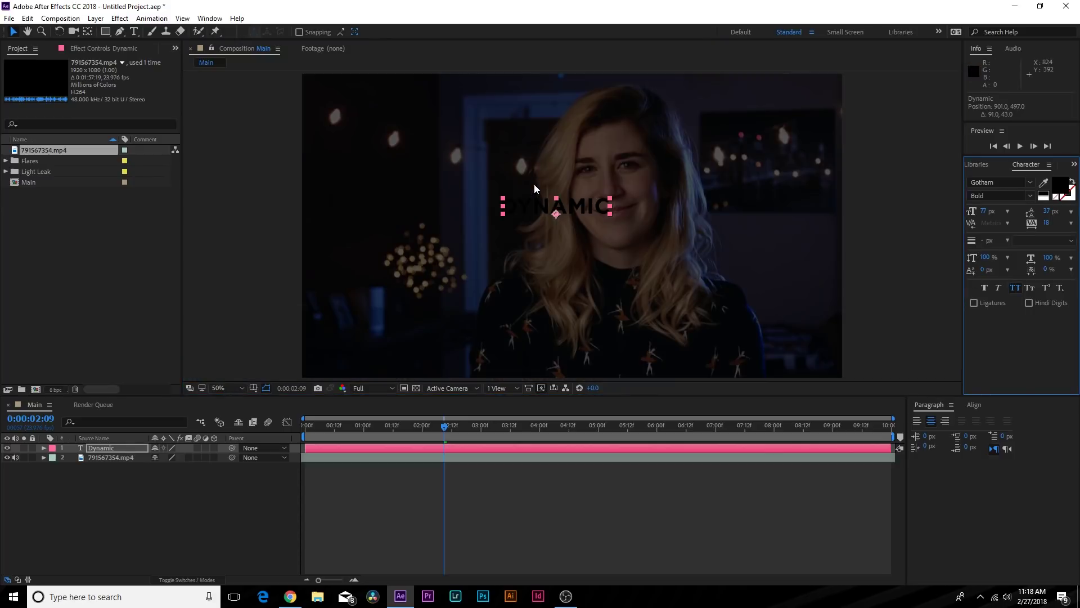
Duplicate the Dynamic text layer twice and stack the copies below the original as three lines.
left_click(113, 448)
key("ctrl+d")
key("ctrl+d")
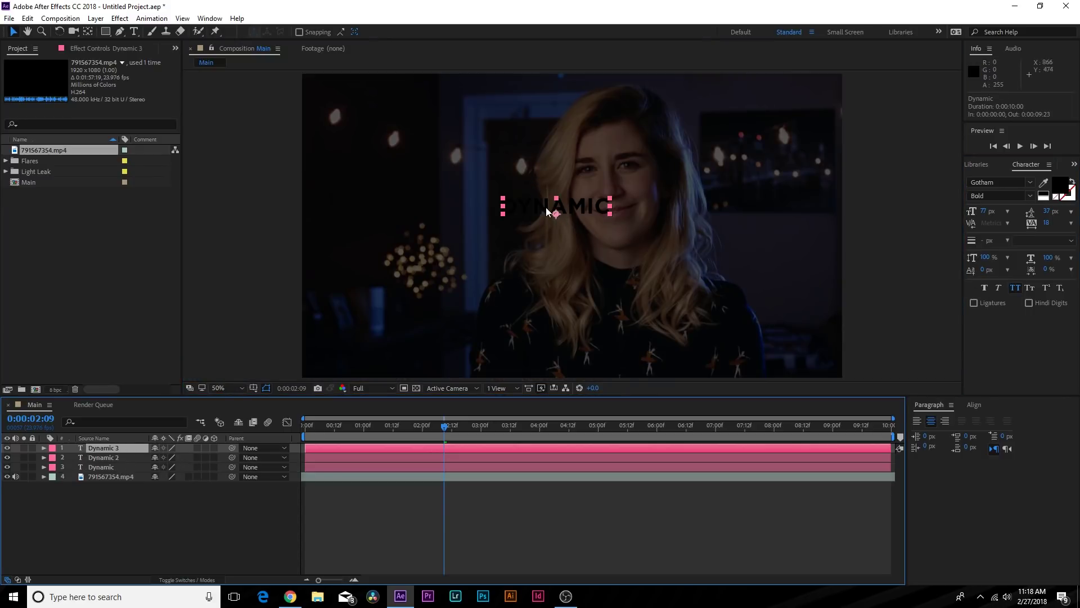
left_click_drag(552, 210, 551, 233)
left_click(104, 458)
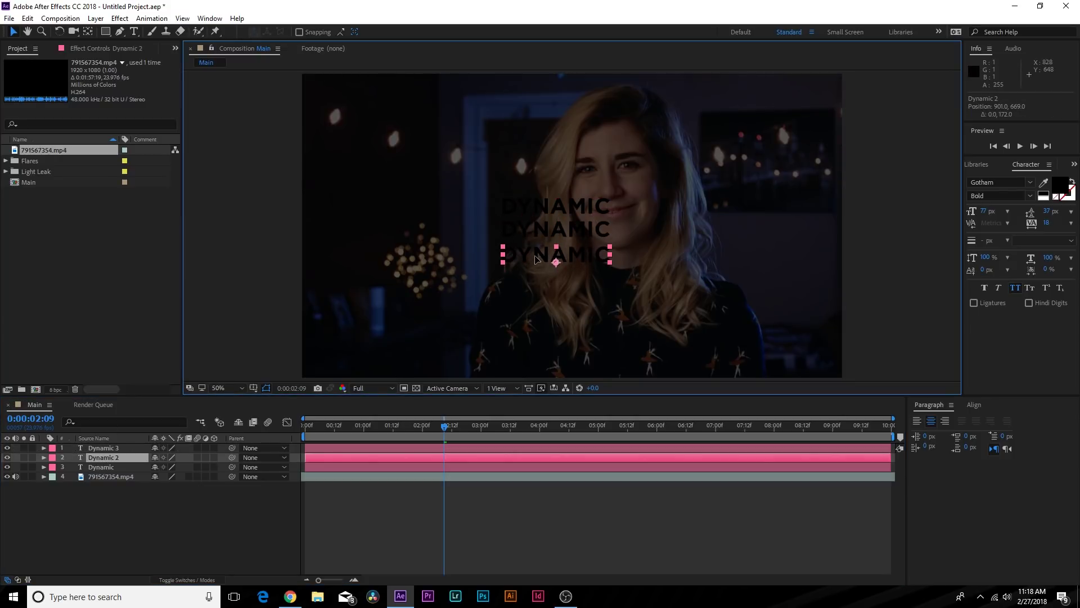
With no layer selected, draw a white-filled, wide, thin rectangle shape over the top DYNAMIC line.
left_click_drag(114, 28, 159, 29)
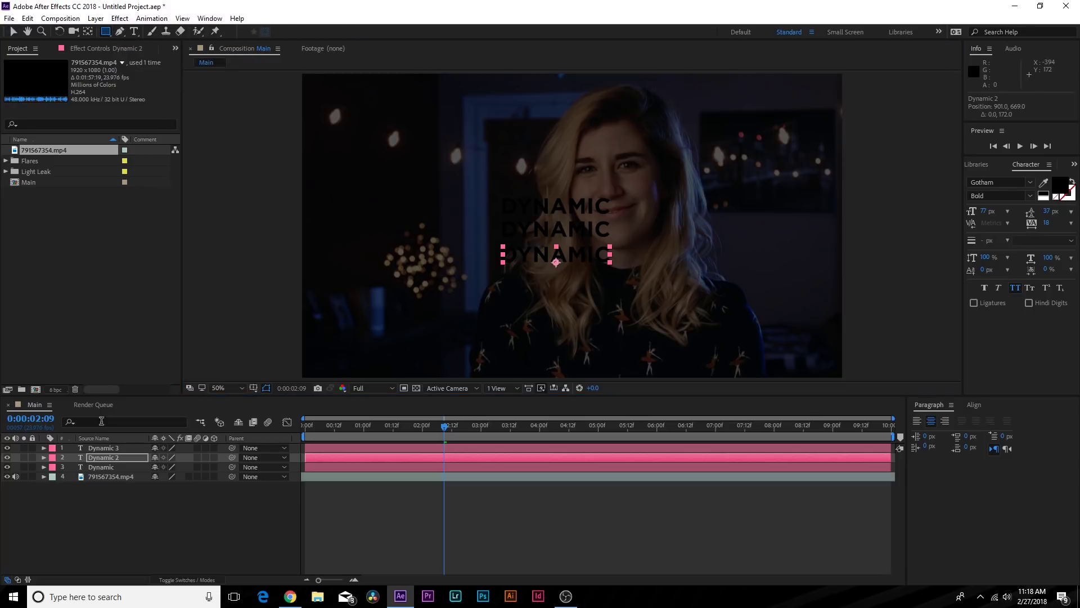
left_click(144, 461)
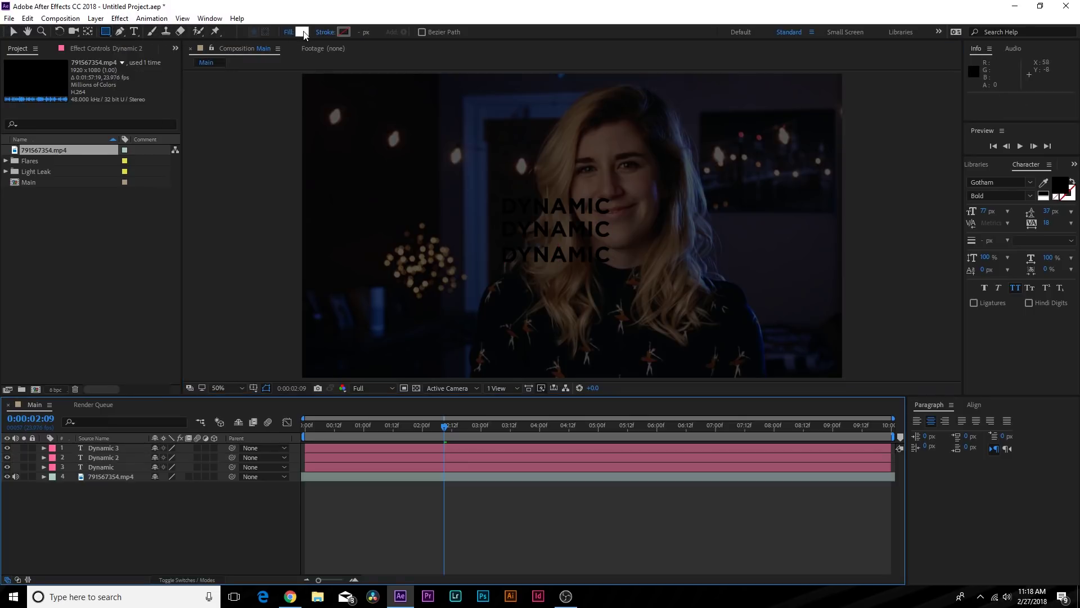
left_click(305, 31)
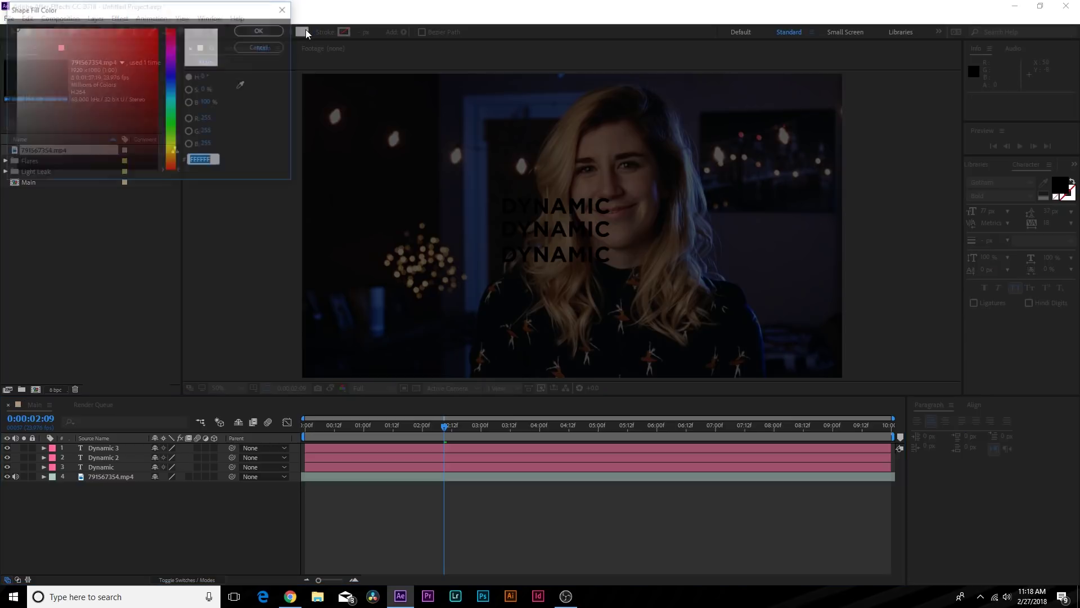
left_click(243, 34)
left_click_drag(439, 187, 688, 213)
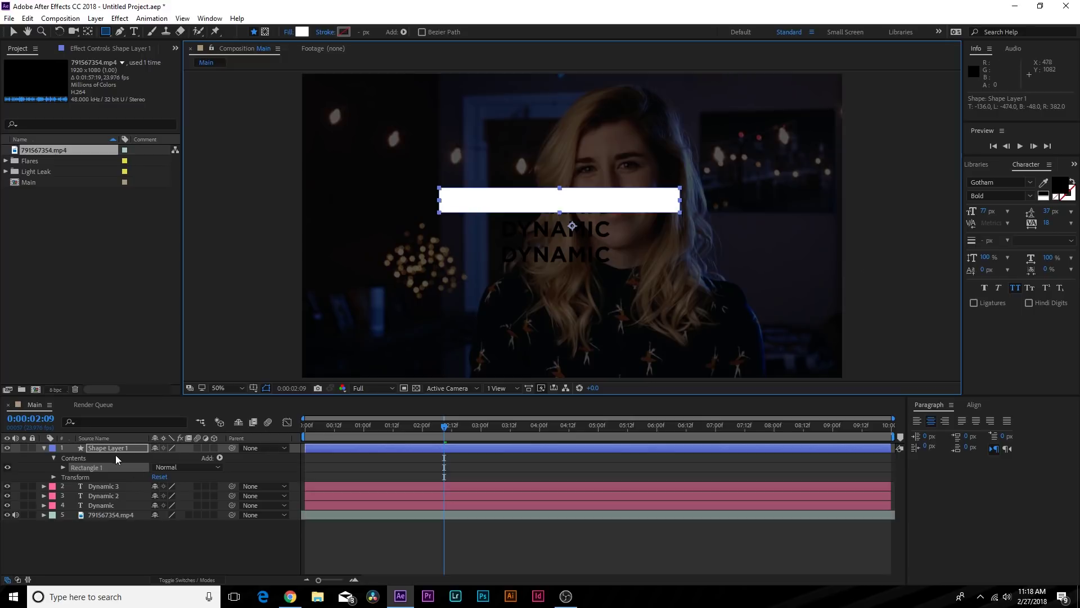
Move the rectangle's layer beneath the text layers and shift the bar slightly down behind the top DYNAMIC line.
left_click_drag(105, 447, 110, 511)
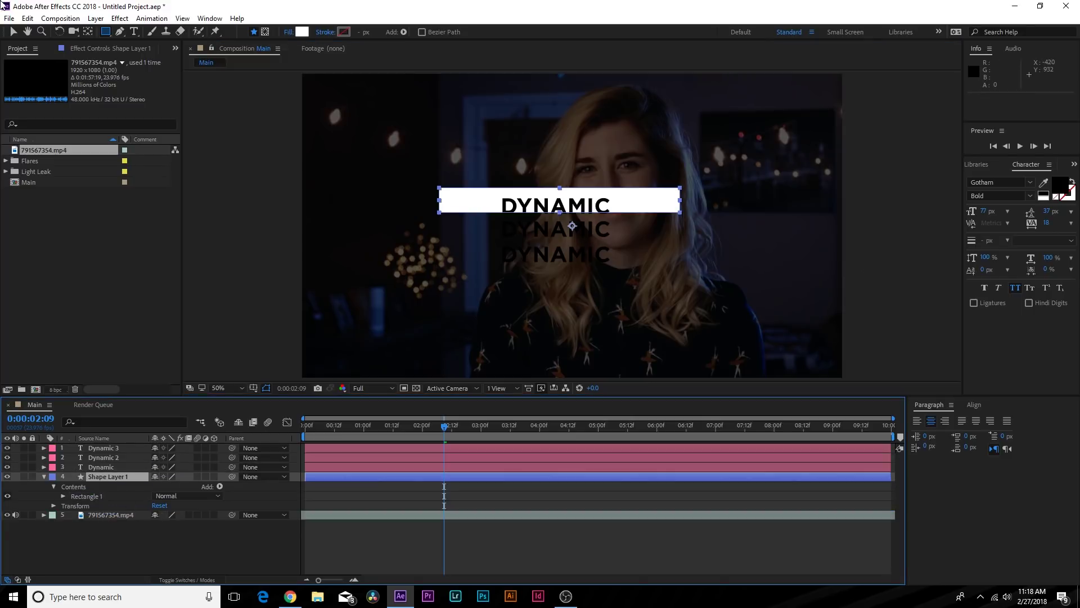
left_click(14, 32)
left_click_drag(644, 203, 647, 207)
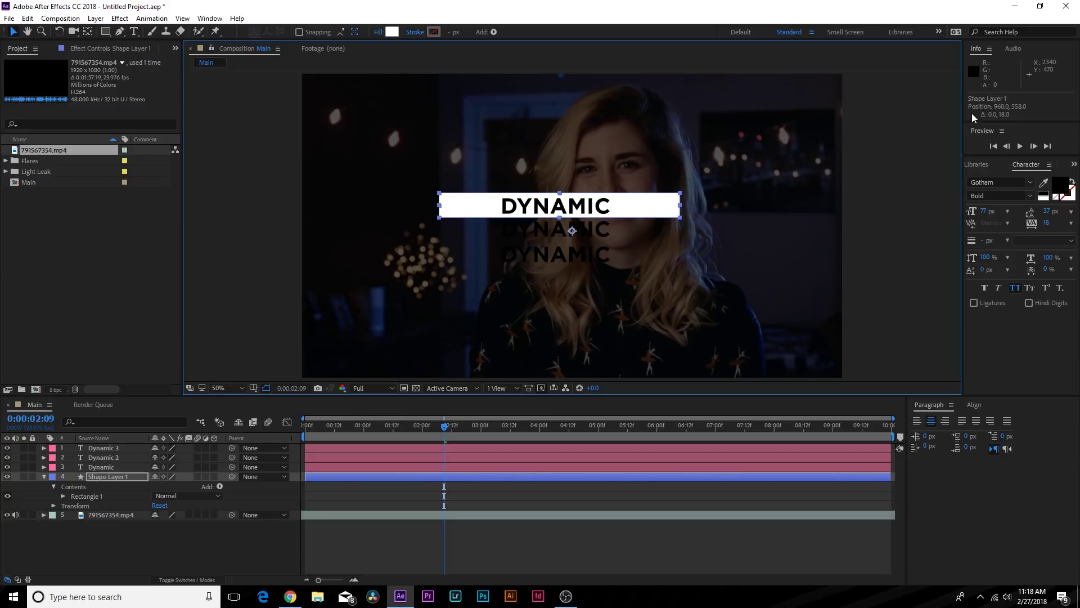
Centre the white bar in the composition, then move it straight up behind the top DYNAMIC line.
left_click(972, 405)
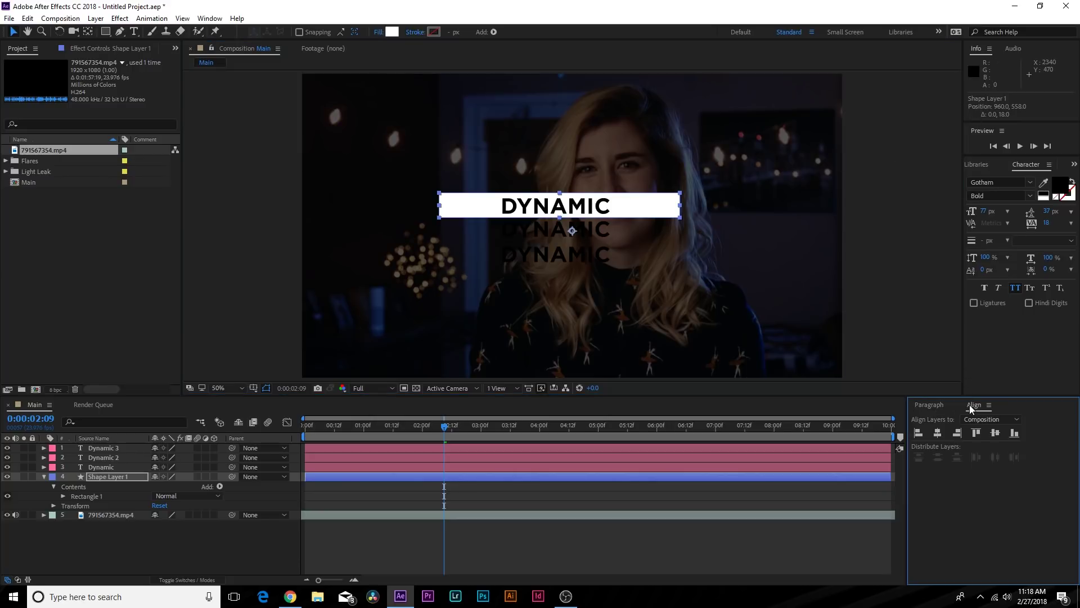
left_click(208, 18)
left_click(944, 448)
left_click(996, 434)
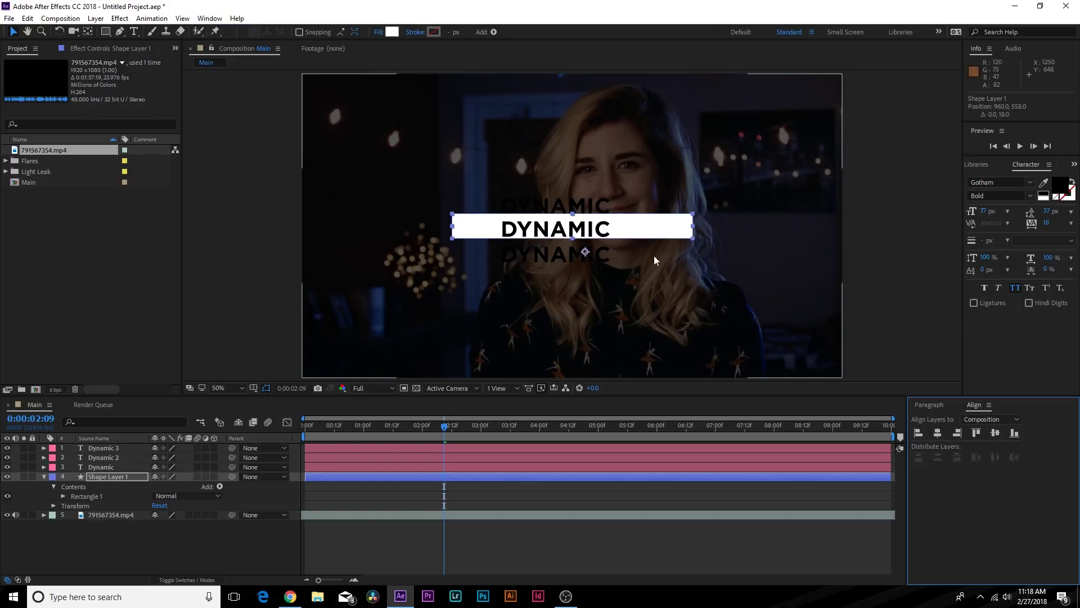
left_click_drag(653, 234, 646, 214)
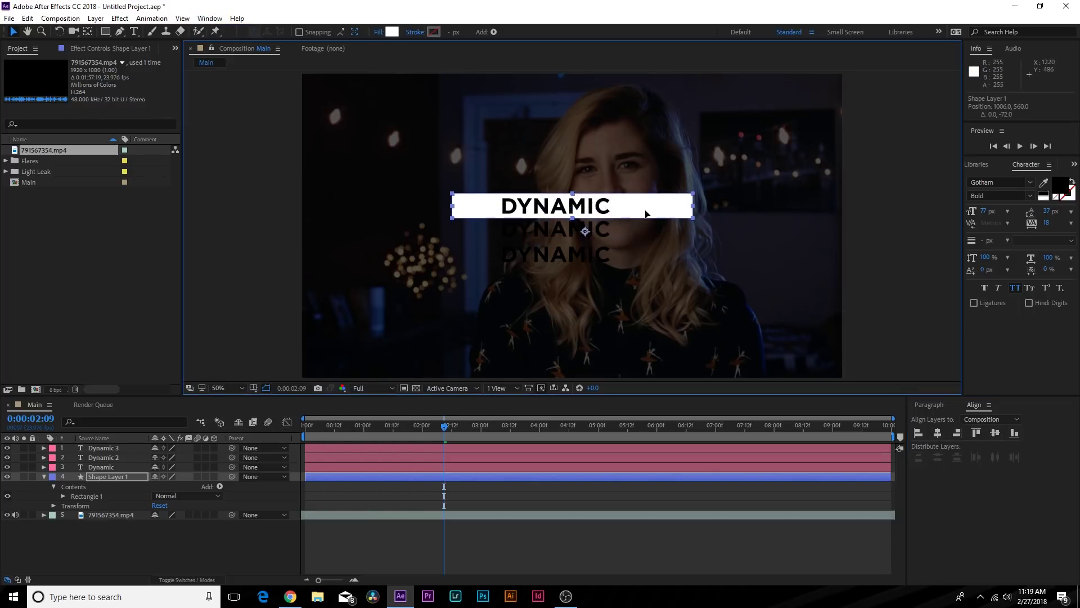
Duplicate the white bar twice and stack the copies below it with small even gaps.
left_click(123, 474)
key("ctrl+d")
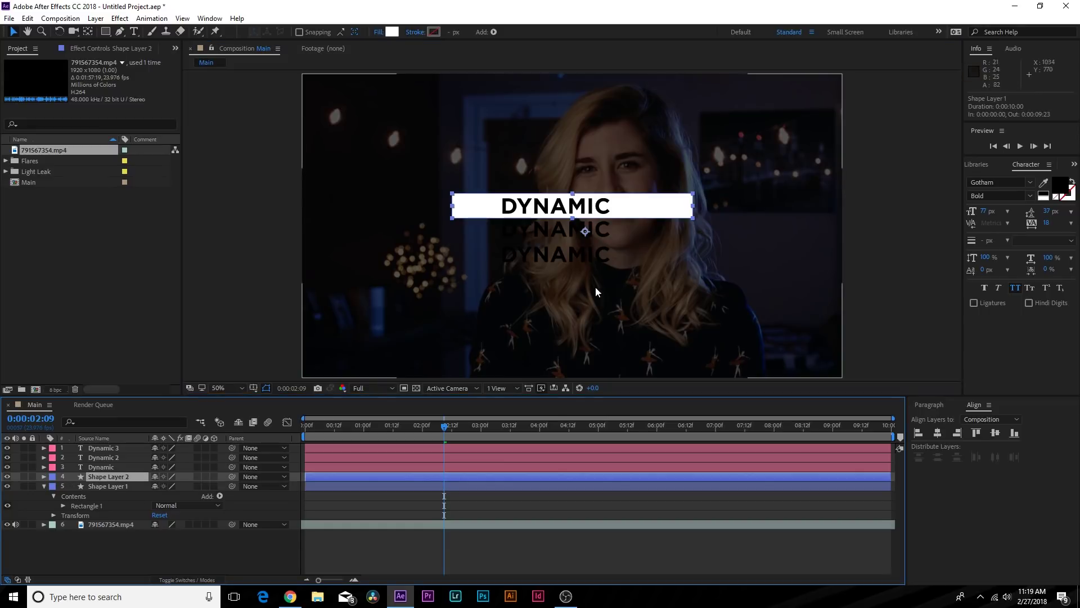
left_click_drag(635, 207, 623, 268)
key("ctrl+d")
left_click_drag(623, 269, 622, 269)
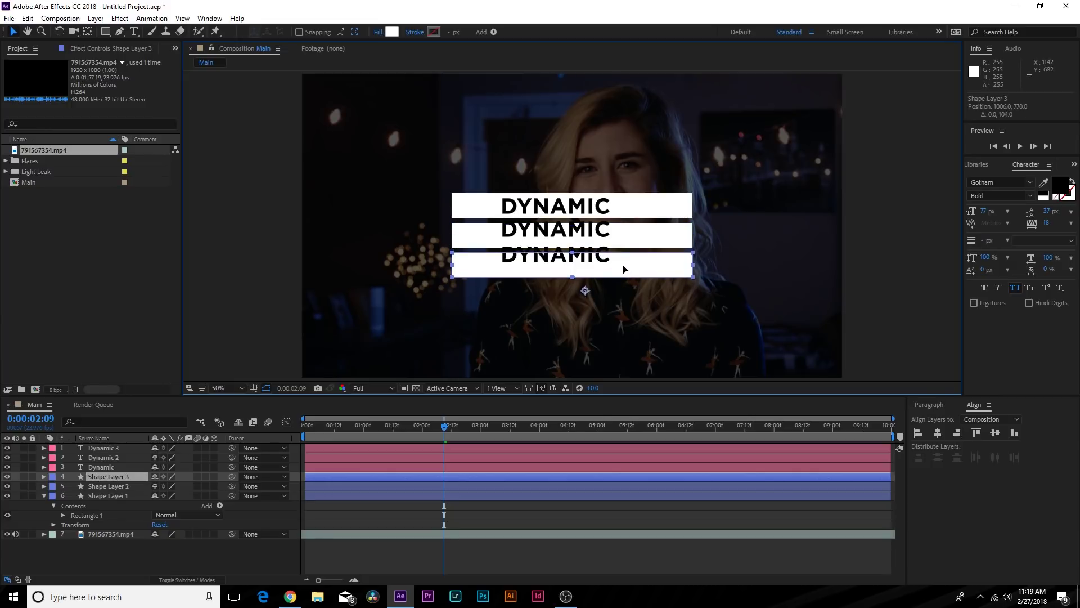
Align the top DYNAMIC text and its white bar to each other's horizontal and vertical centres.
left_click(102, 465)
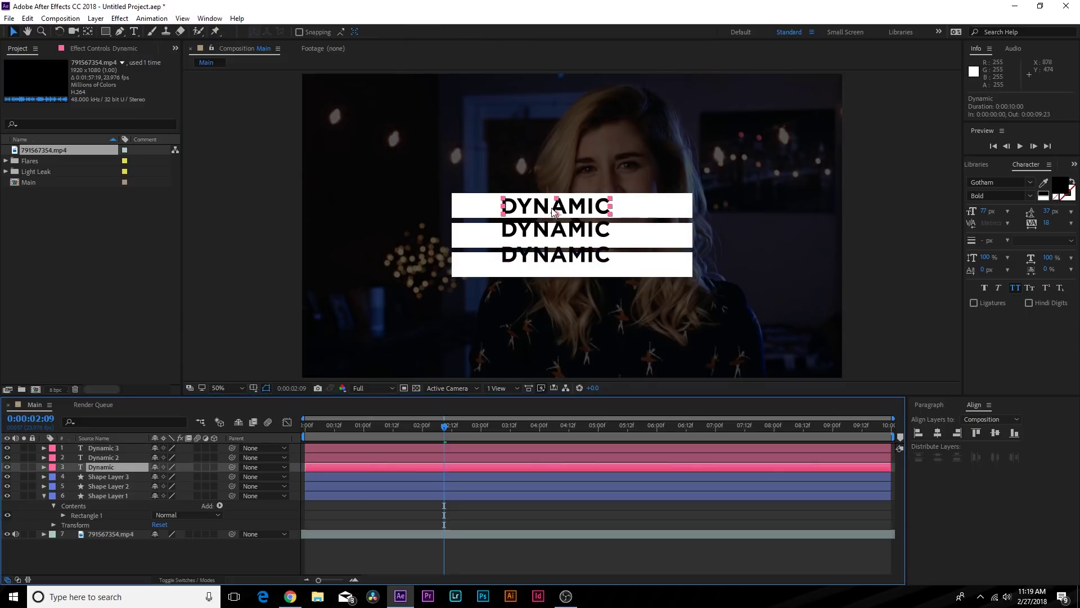
left_click(97, 495, "ctrl")
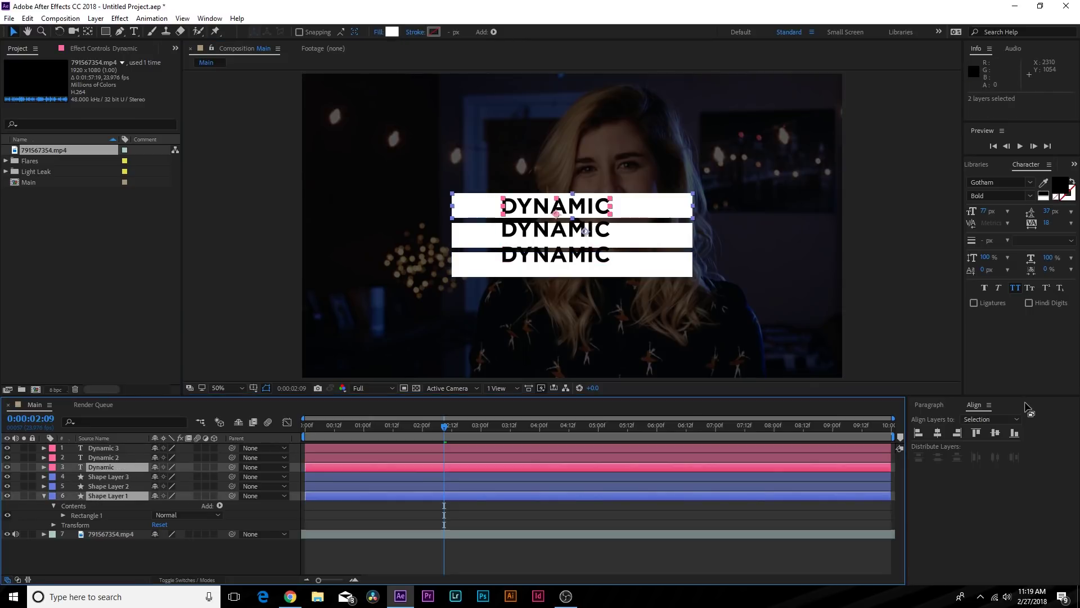
left_click(938, 434)
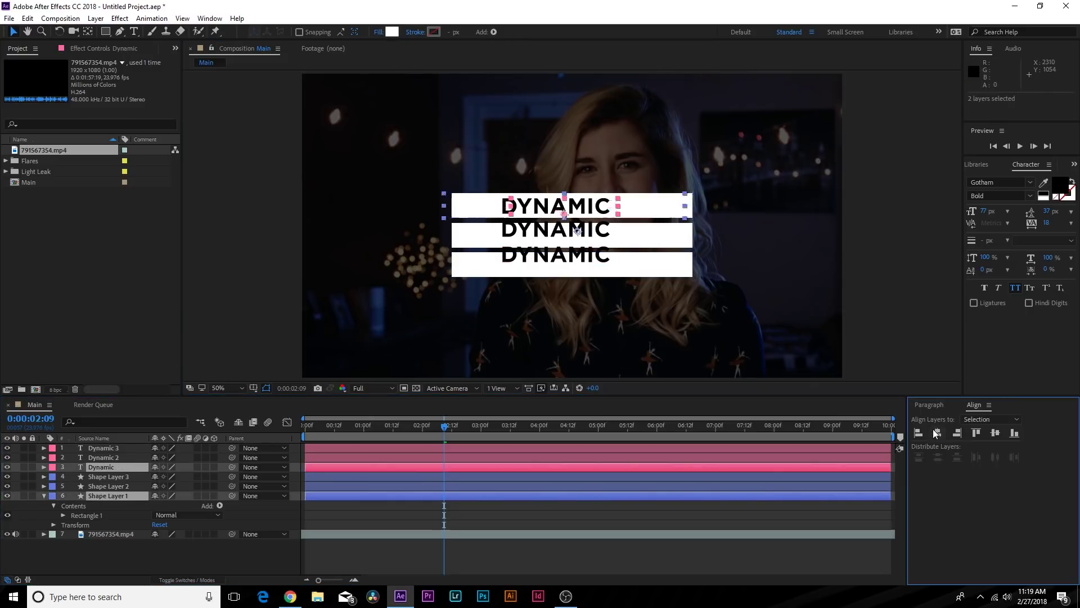
left_click(995, 433)
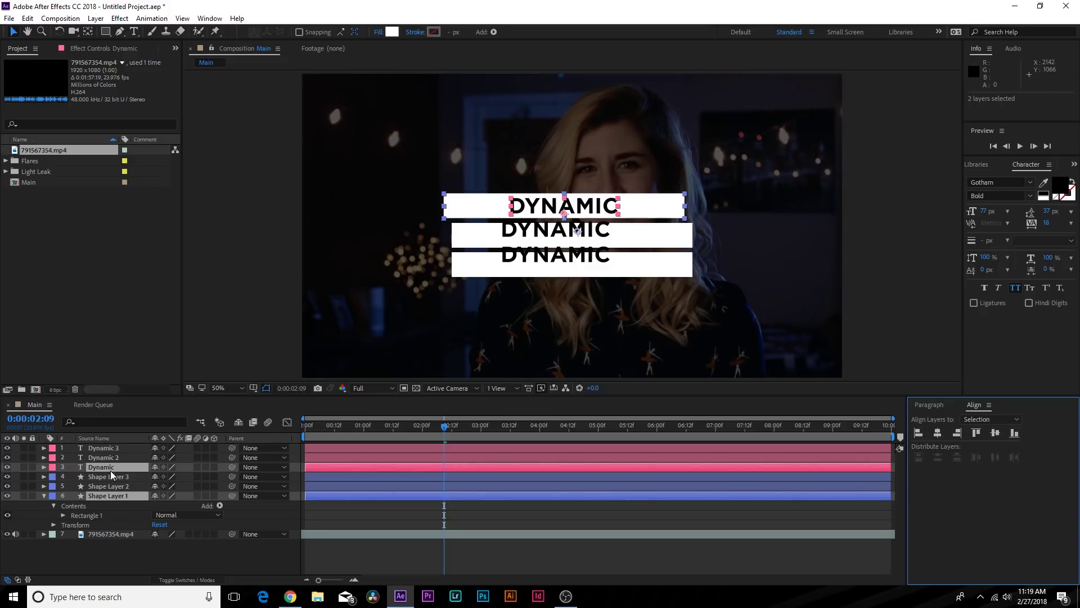
Align the middle and bottom DYNAMIC texts with their white bars on both centres, keeping the bars evenly stacked below the top one.
left_click(110, 486)
left_click(102, 457, "ctrl")
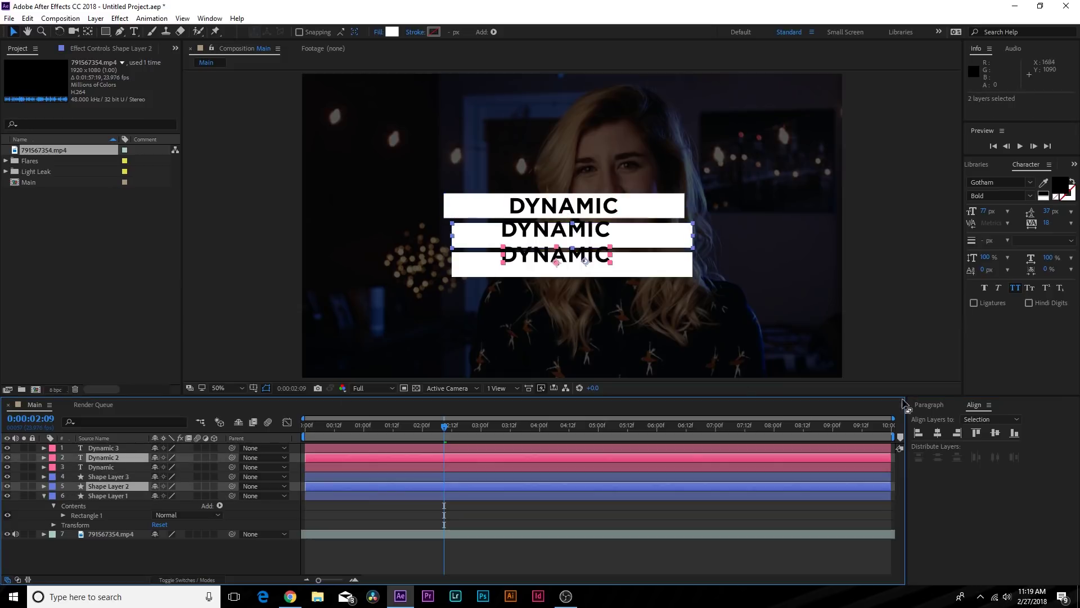
left_click(938, 433)
left_click(995, 433)
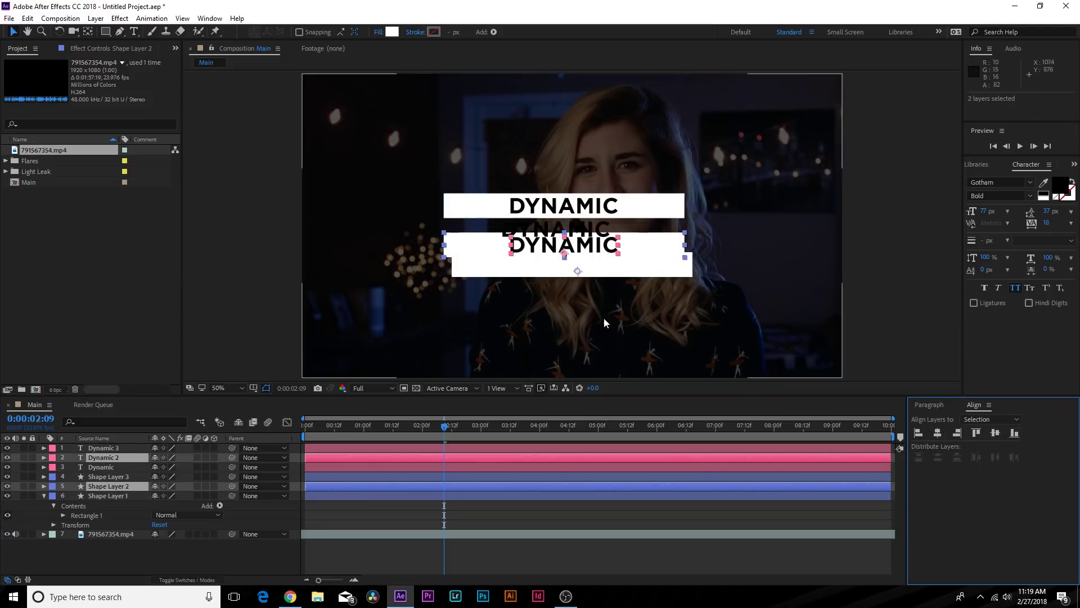
left_click_drag(641, 250, 639, 240)
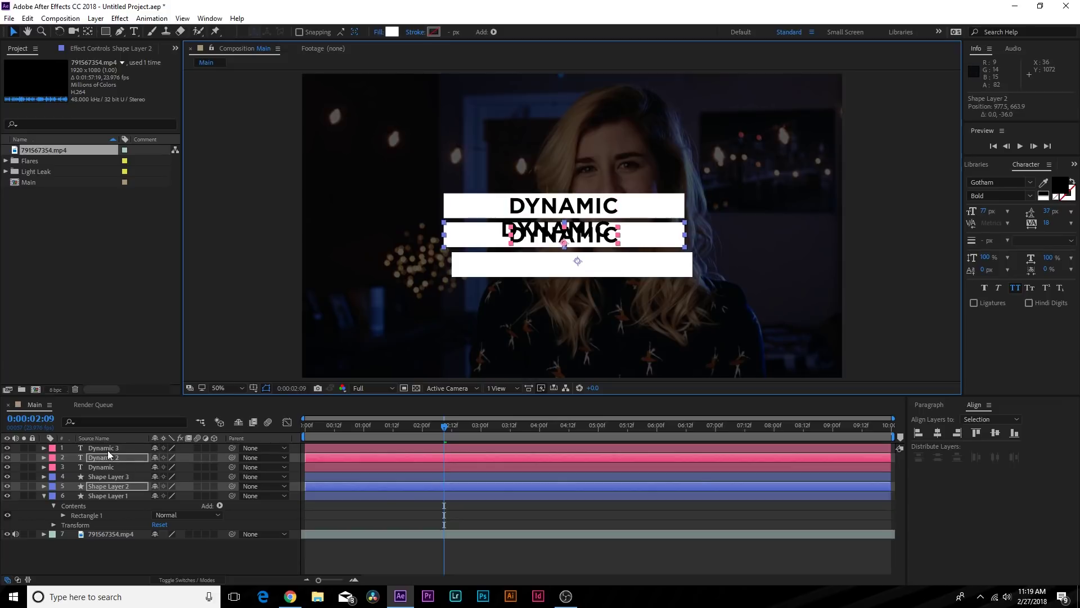
left_click(106, 448)
left_click(117, 476, "ctrl")
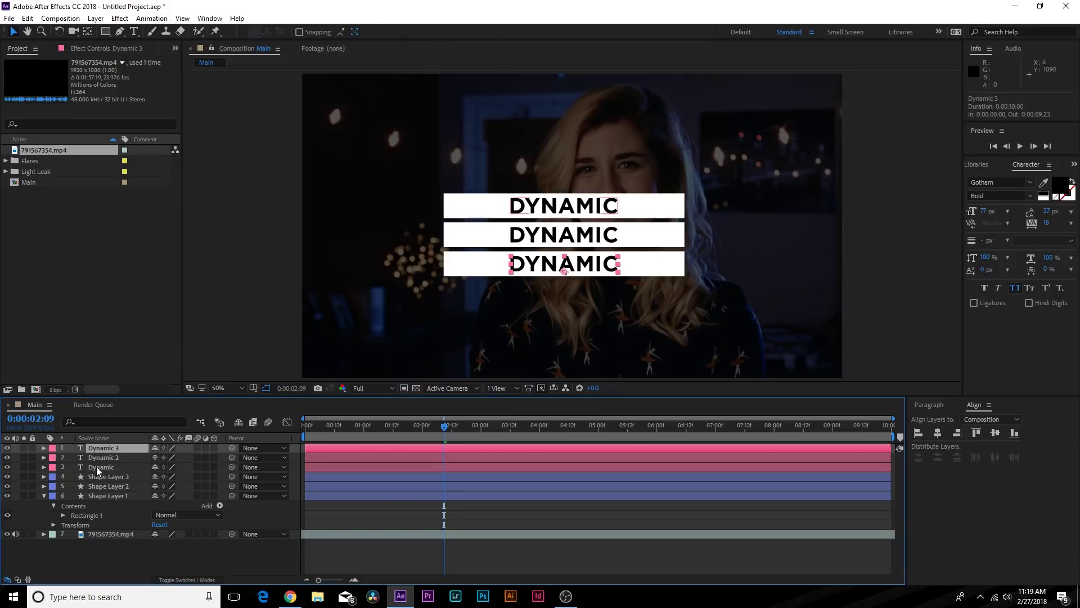
Set the font style of all three DYNAMIC text layers to Gotham Black.
left_click(101, 466, "shift")
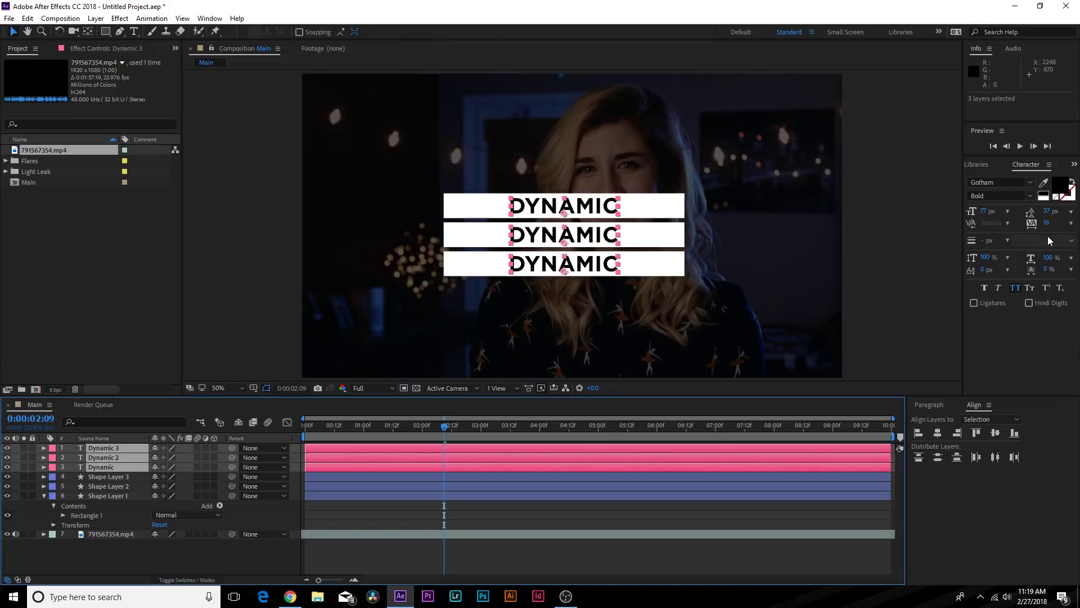
left_click(1030, 196)
left_click(994, 357)
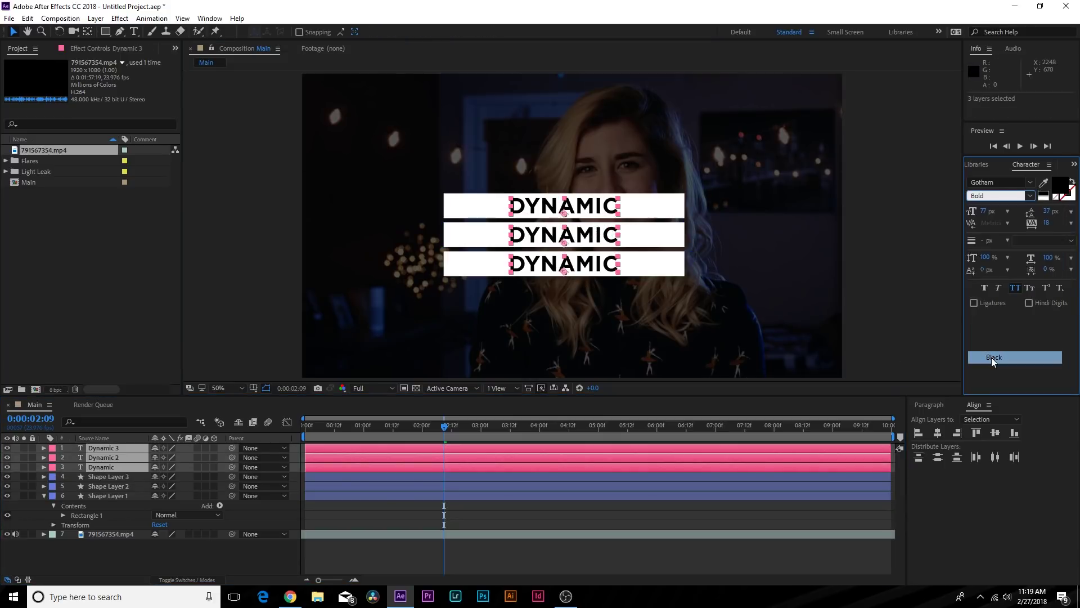
left_click(157, 557)
Replace the middle line's text with TYPOGRAPHY and the bottom line's text with INTRO.
left_click(134, 31)
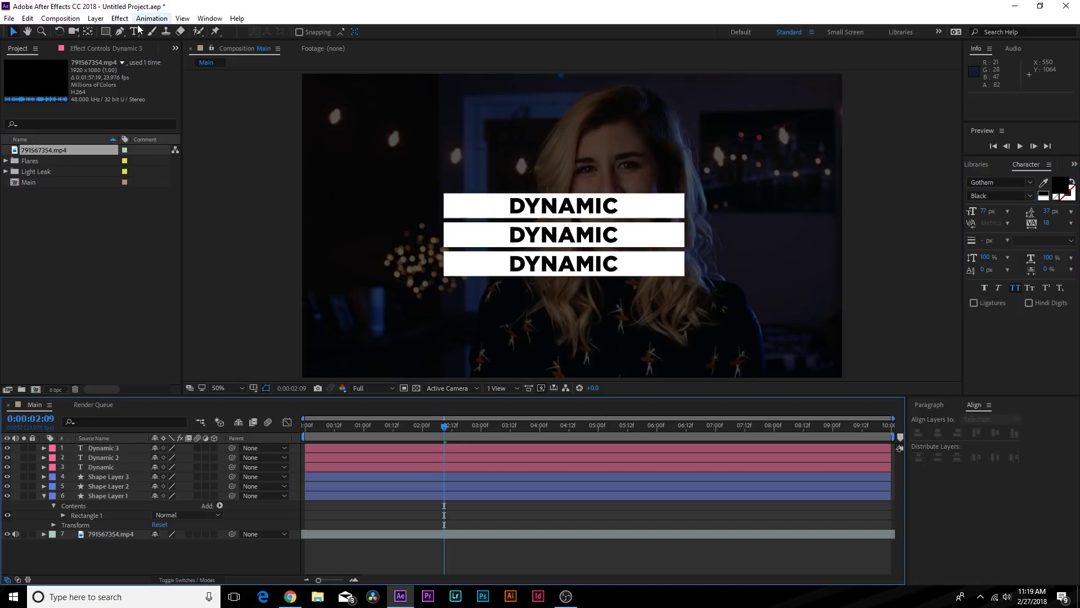
left_click(563, 238)
double_click(562, 238)
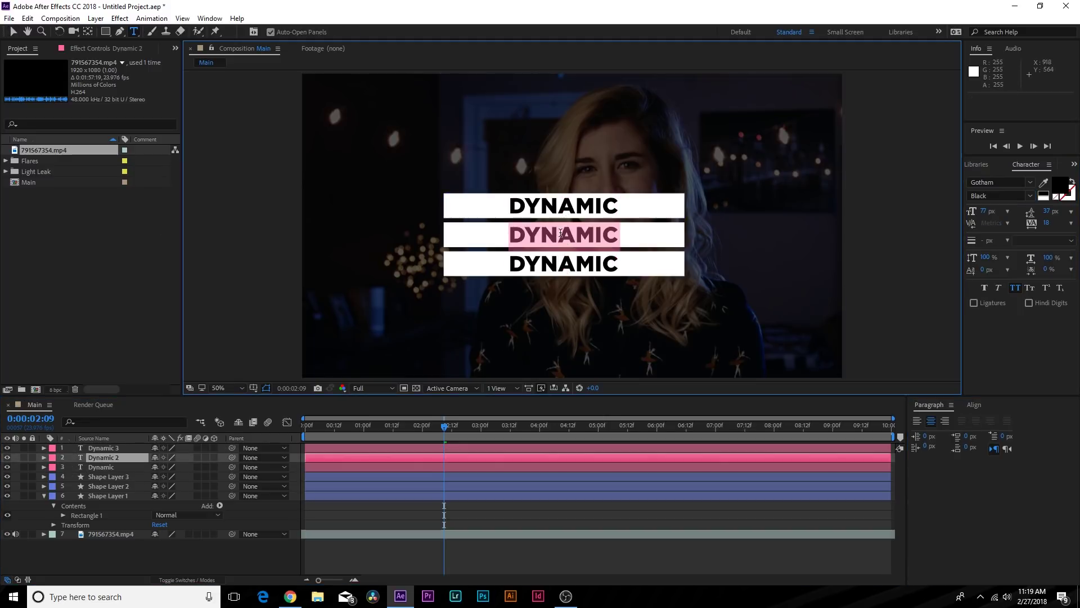
type("TYPOGRAPHY")
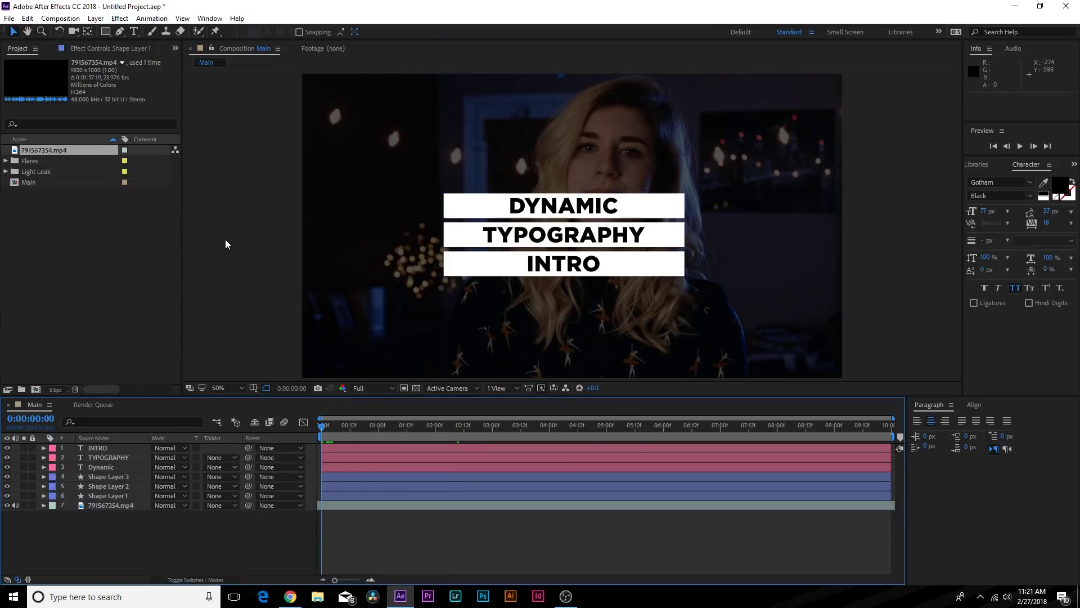
Apply the Linear Wipe transition effect to Shape Layer 1, the white bar behind DYNAMIC.
left_click(119, 18)
key("Escape")
left_click(104, 495)
left_click(118, 18)
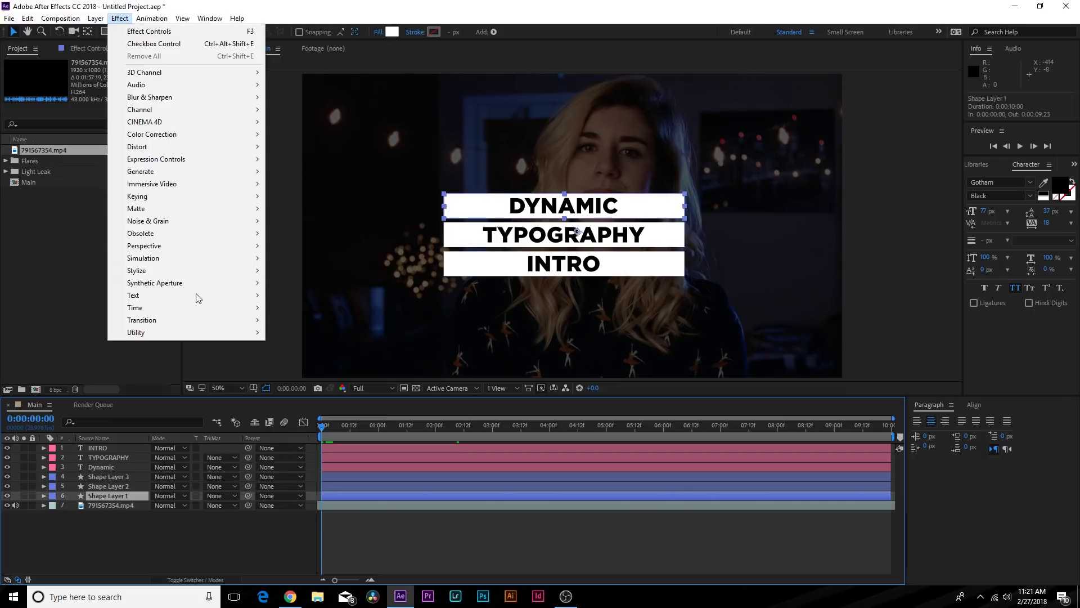
mouse_move(179, 319)
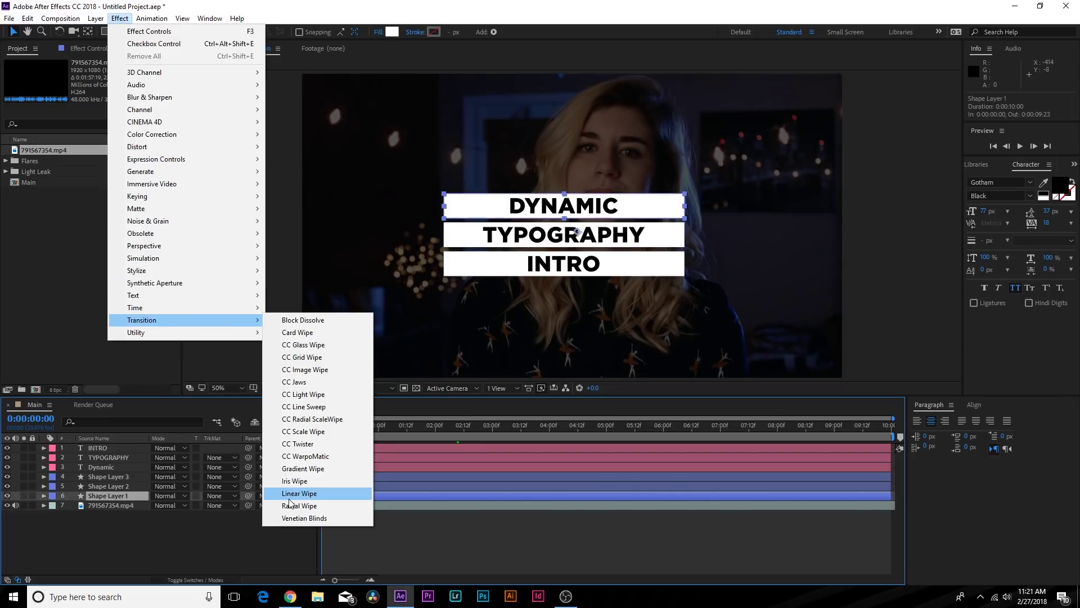
left_click(296, 493)
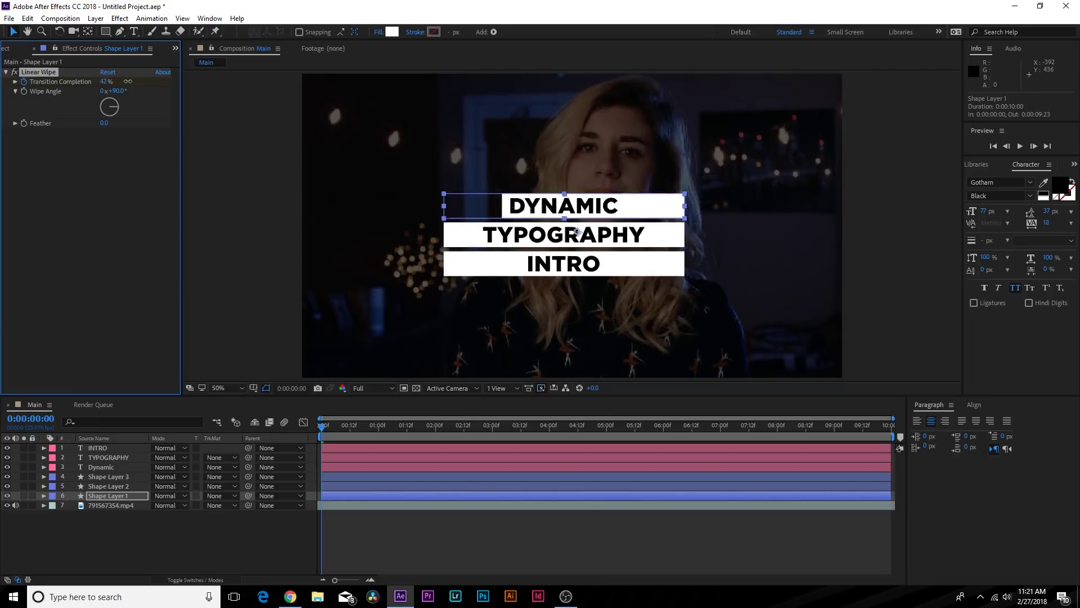
Keyframe the top bar's Transition Completion at 100% at the composition's start and set its Wipe Angle to -90°.
left_click_drag(104, 81, 156, 81)
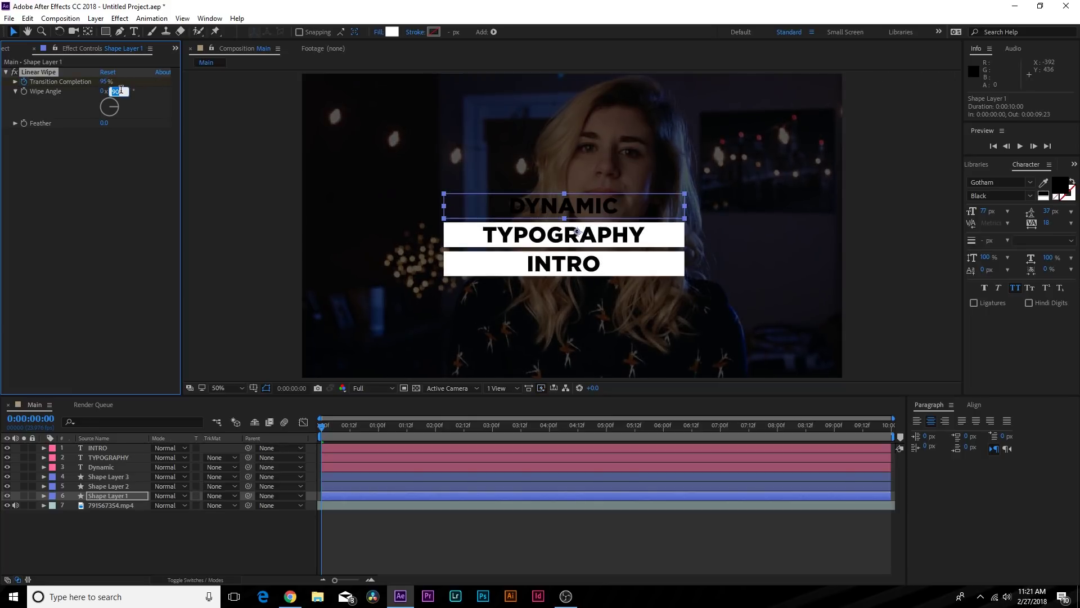
left_click(149, 188)
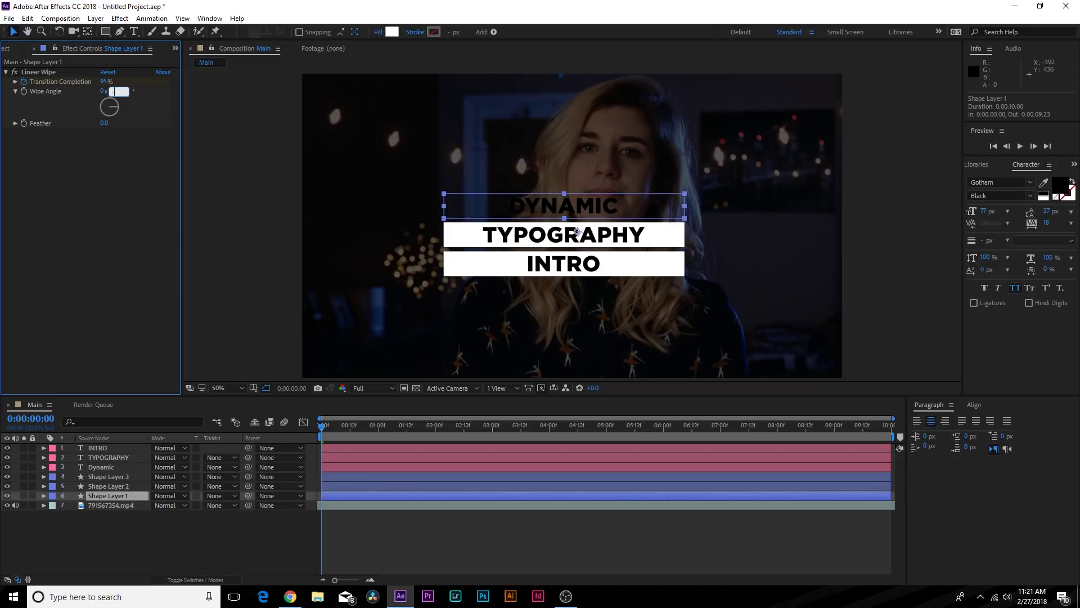
left_click(122, 185)
left_click_drag(115, 82, 135, 82)
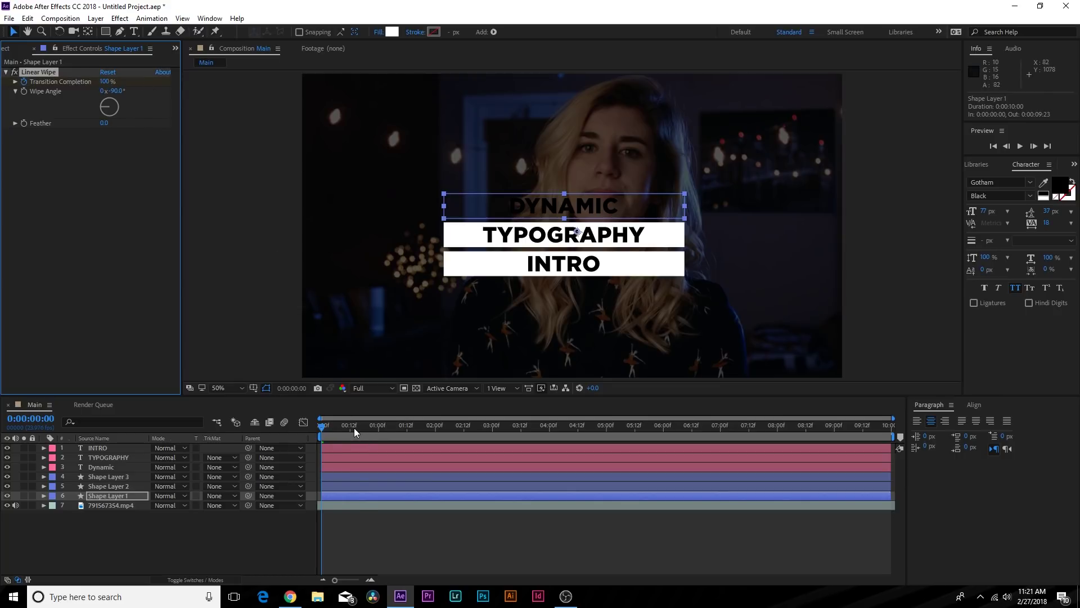
Keyframe the top bar's Transition Completion at 0% at 0:00:01:01, reveal its keyframes and scrub through the wipe.
left_click_drag(353, 427, 382, 431)
left_click_drag(105, 82, 47, 84)
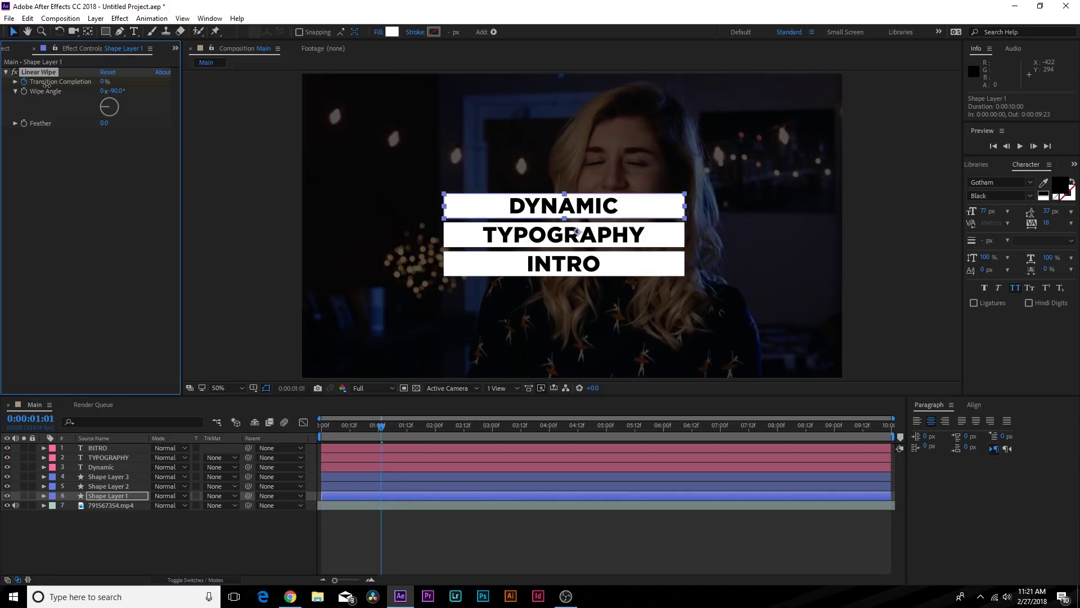
key("u")
left_click_drag(322, 429, 381, 450)
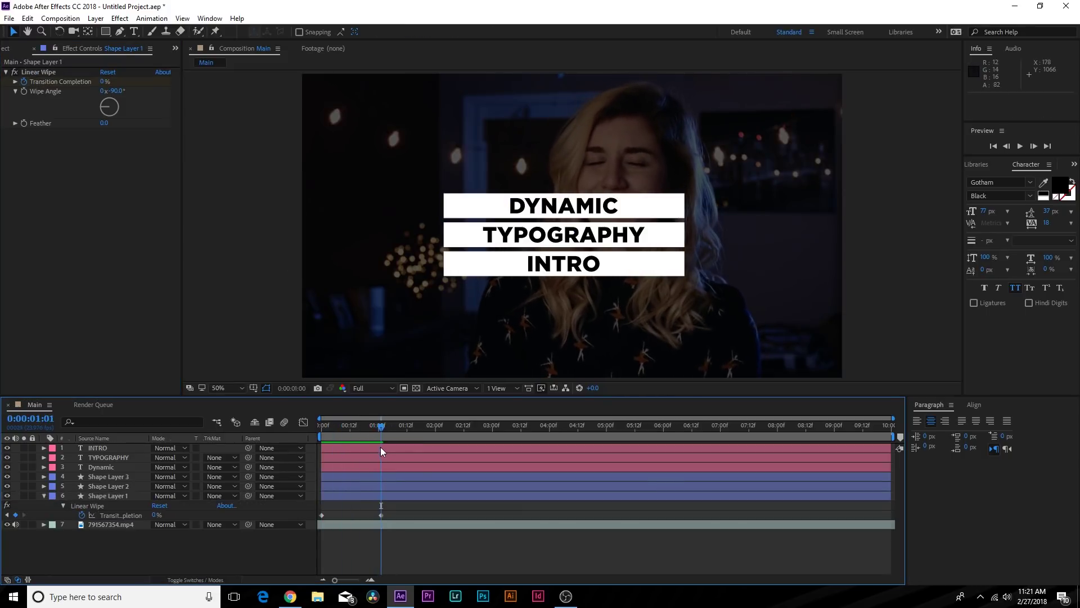
Copy the top bar's two Linear Wipe keyframes and paste them at the composition's start onto Shape Layer 2 and Shape Layer 3.
left_click(41, 71)
left_click(339, 426)
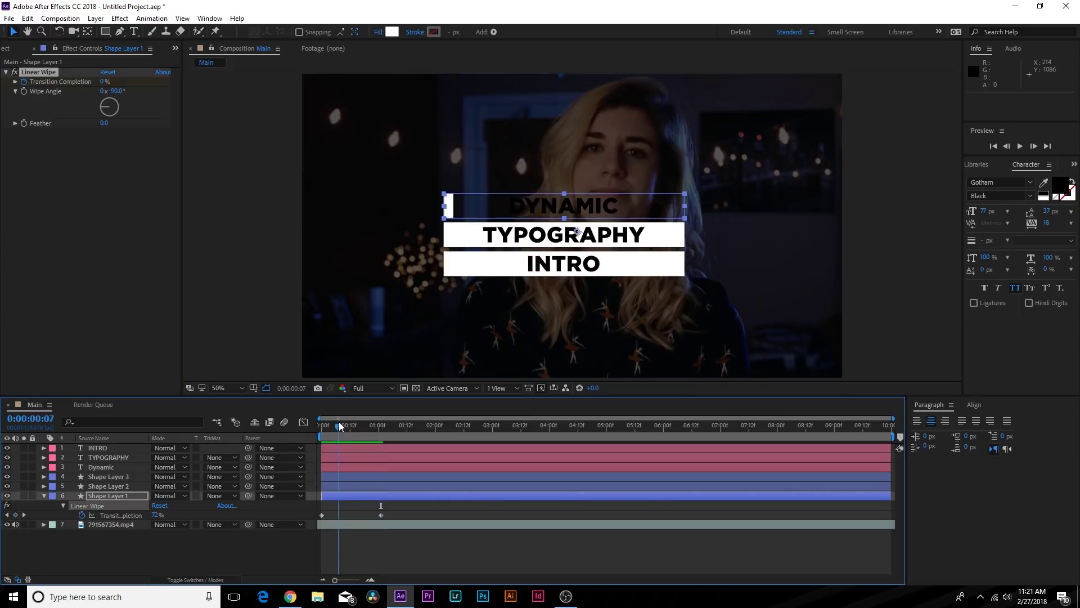
left_click_drag(381, 515, 315, 514)
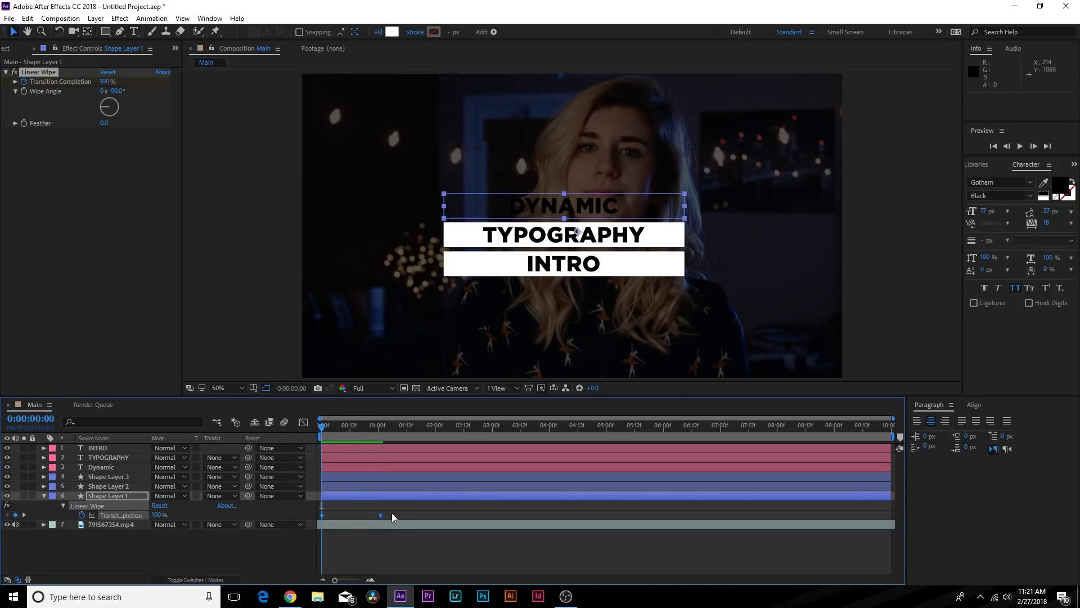
key("ctrl+c")
left_click(120, 481)
left_click(119, 485)
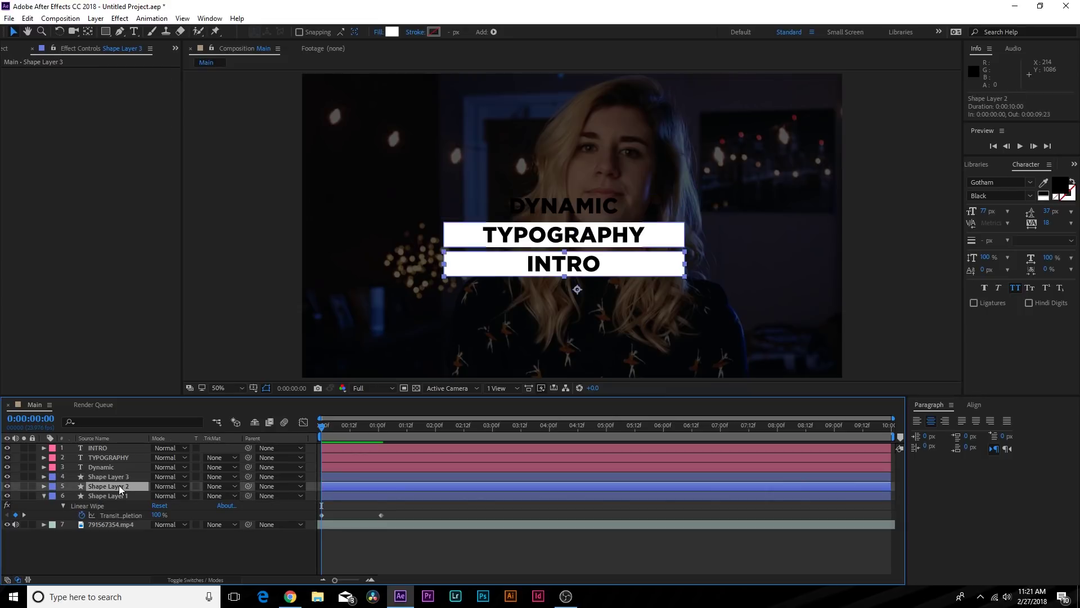
left_click(117, 477, "ctrl")
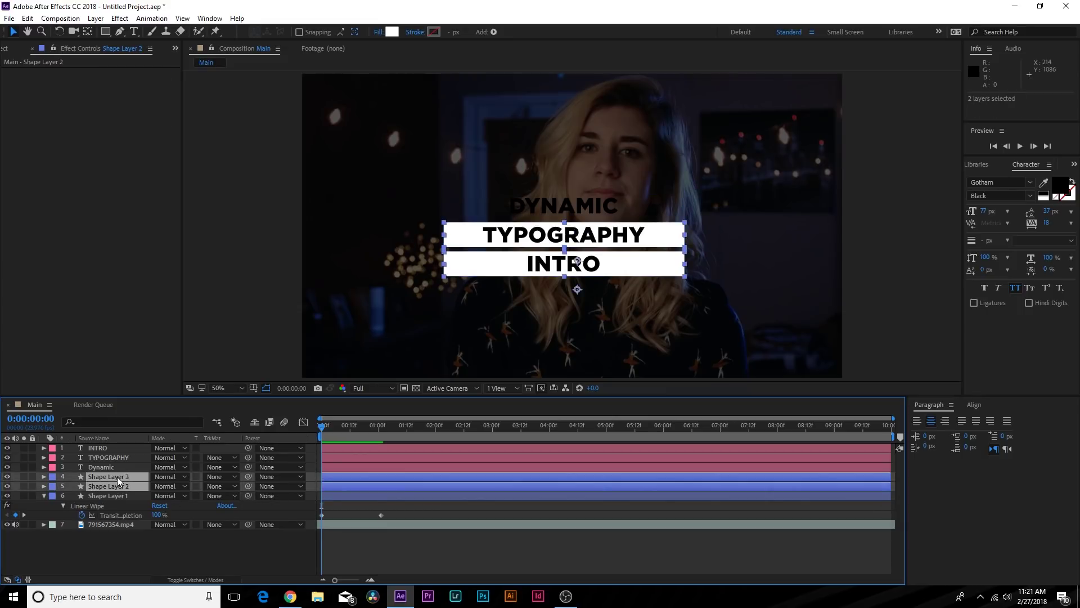
key("ctrl+v")
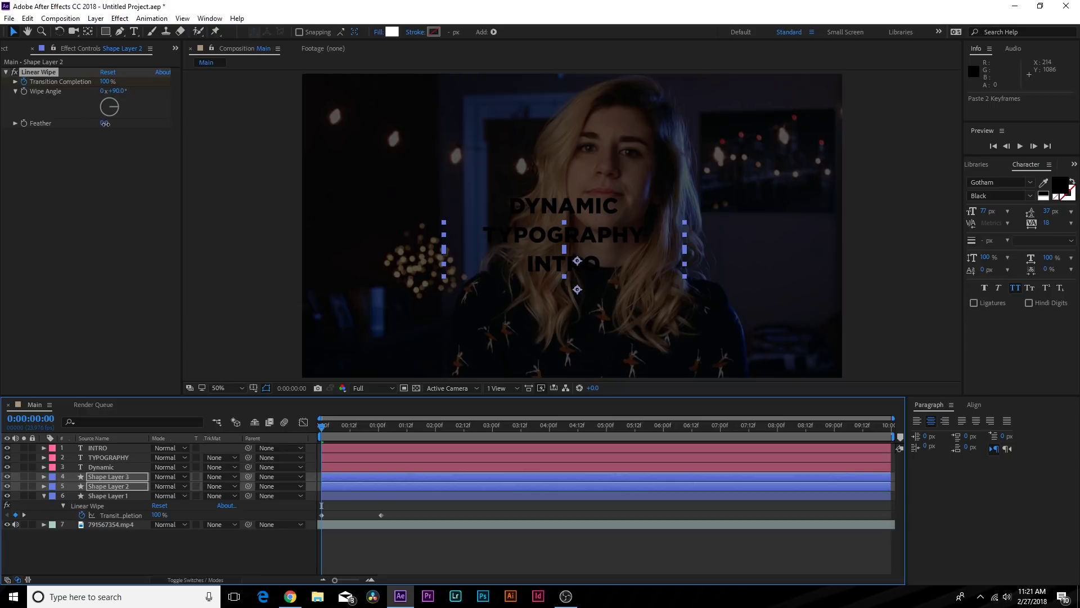
Set the Linear Wipe feather to 14 on both lower bars, return the middle bar's to 0, and scrub through the wipes.
left_click_drag(105, 123, 114, 129)
left_click(120, 558)
left_click(108, 485)
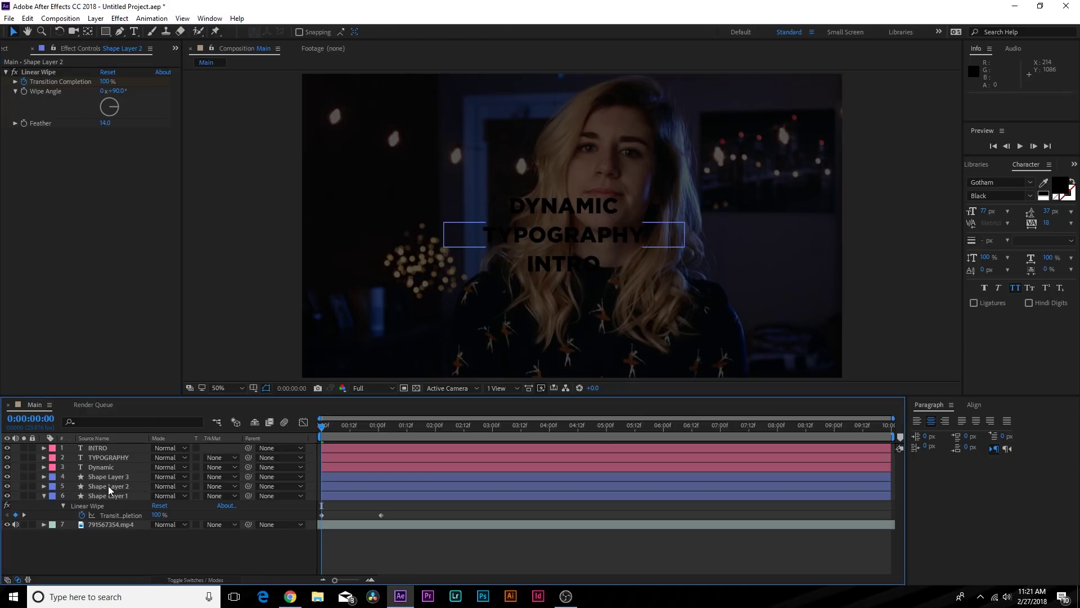
left_click(191, 564)
mouse_move(344, 424)
left_mouse_down()
mouse_move(315, 432)
mouse_move(357, 439)
left_mouse_up()
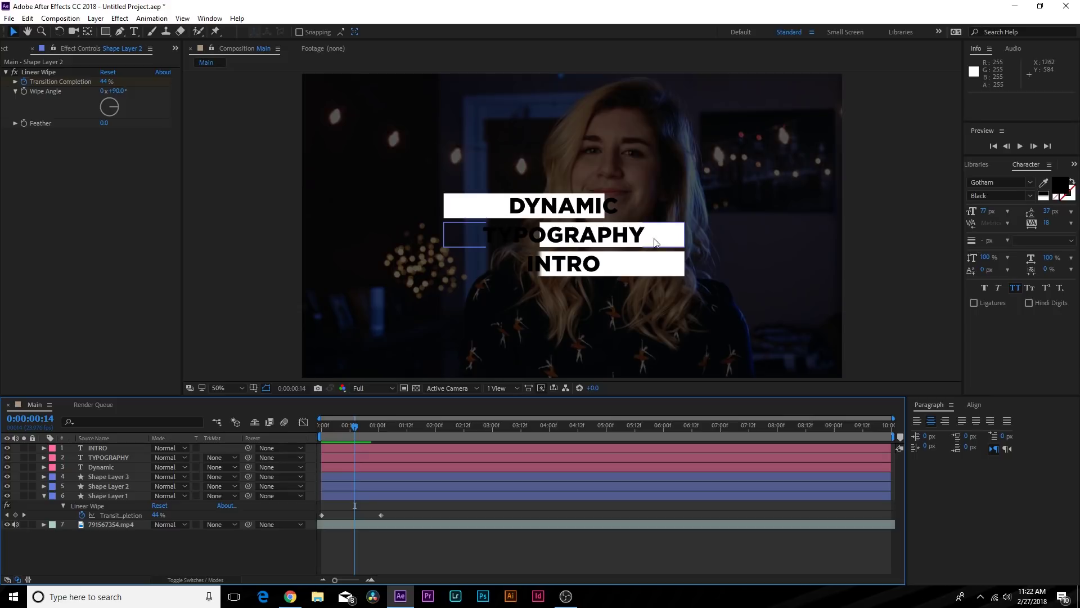
left_click_drag(356, 427, 364, 427)
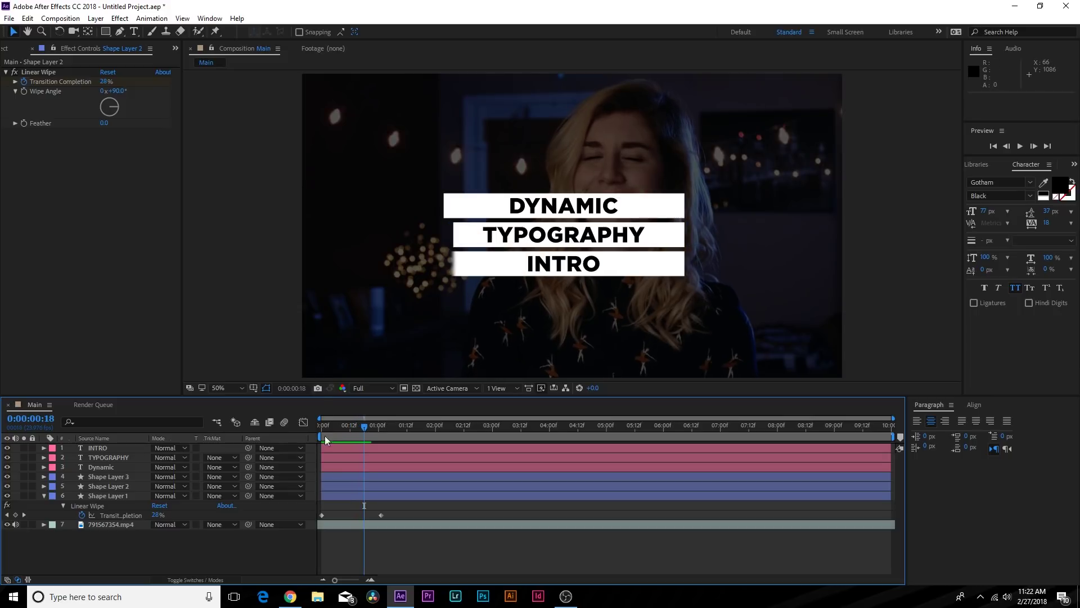
Set the Wipe Angle of the bar behind INTRO to -90° and scrub through its wipe.
left_click(107, 477)
left_click(117, 92)
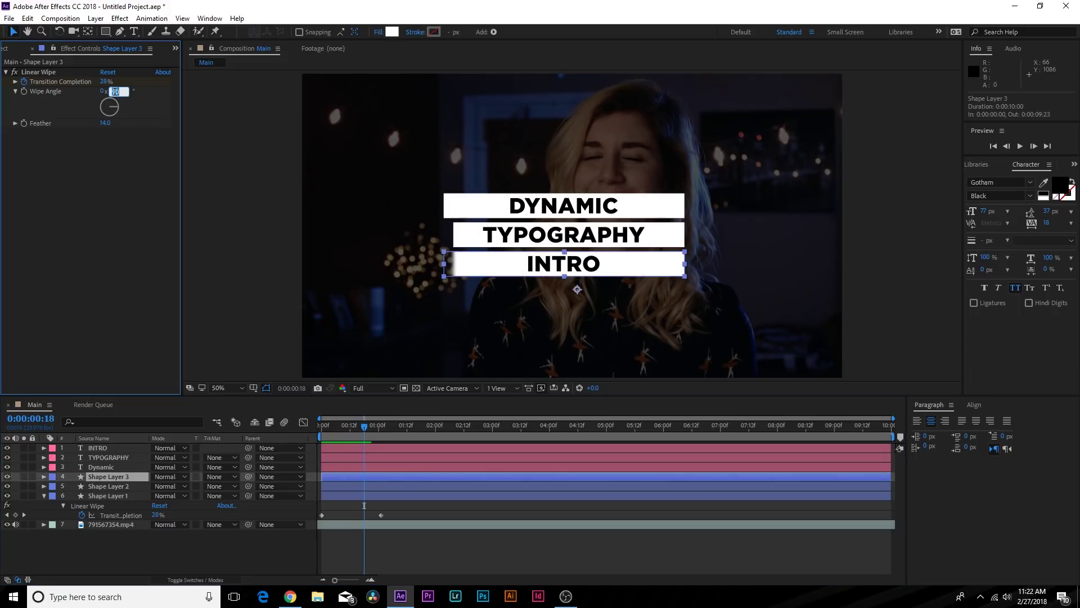
type("-90")
key("Return")
left_click_drag(337, 435, 375, 431)
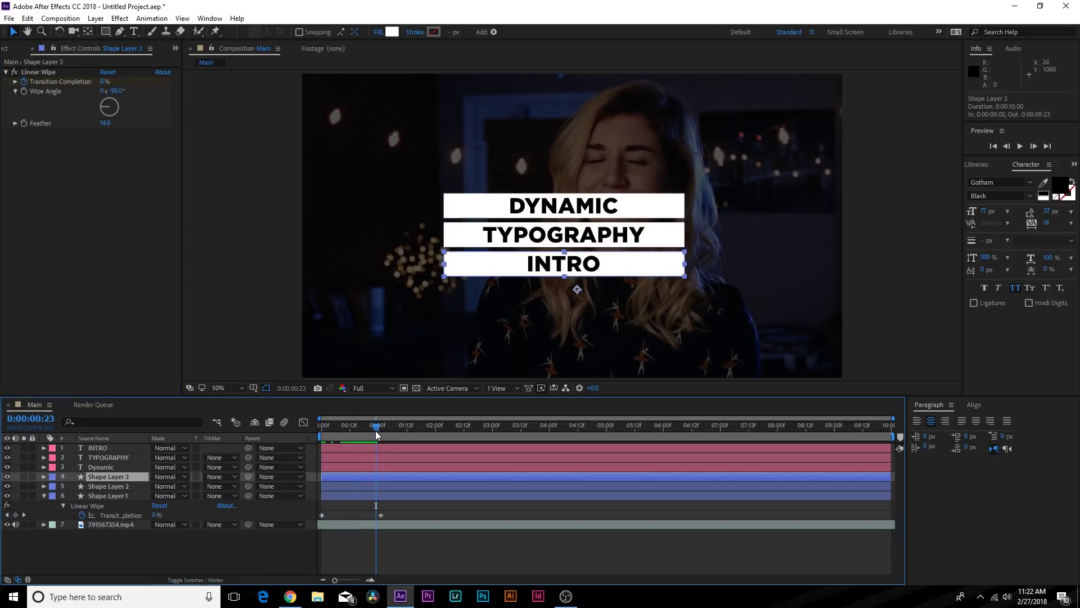
Stagger the lower bars' layers in time so the middle bar starts at 0:00:00:11 and the bottom bar at about 0:00:00:23.
left_click(113, 488)
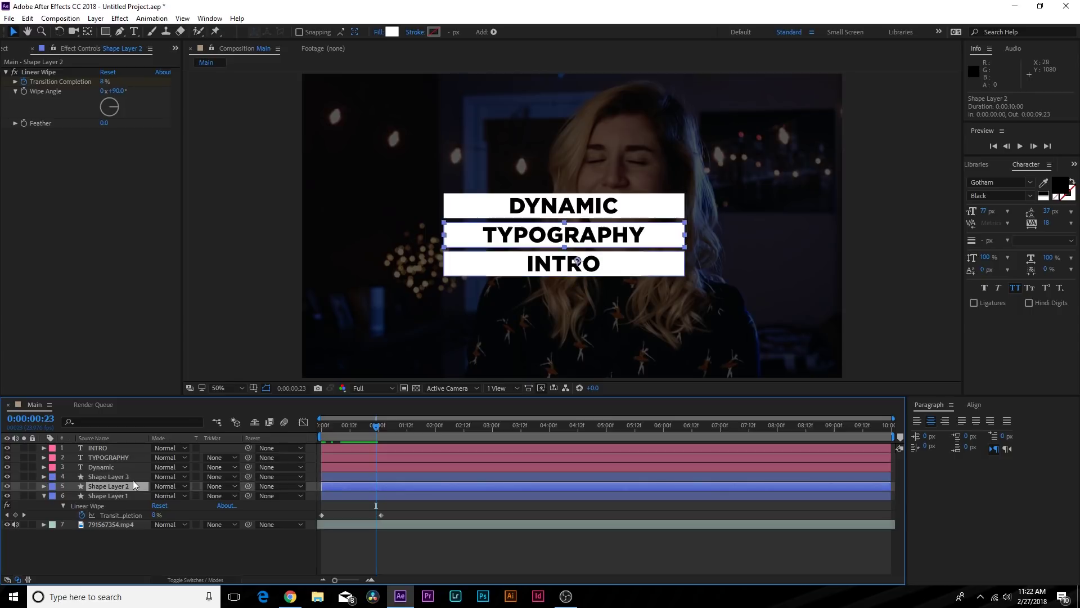
left_click(109, 475, "ctrl")
left_click_drag(355, 485, 362, 478)
left_click(340, 481)
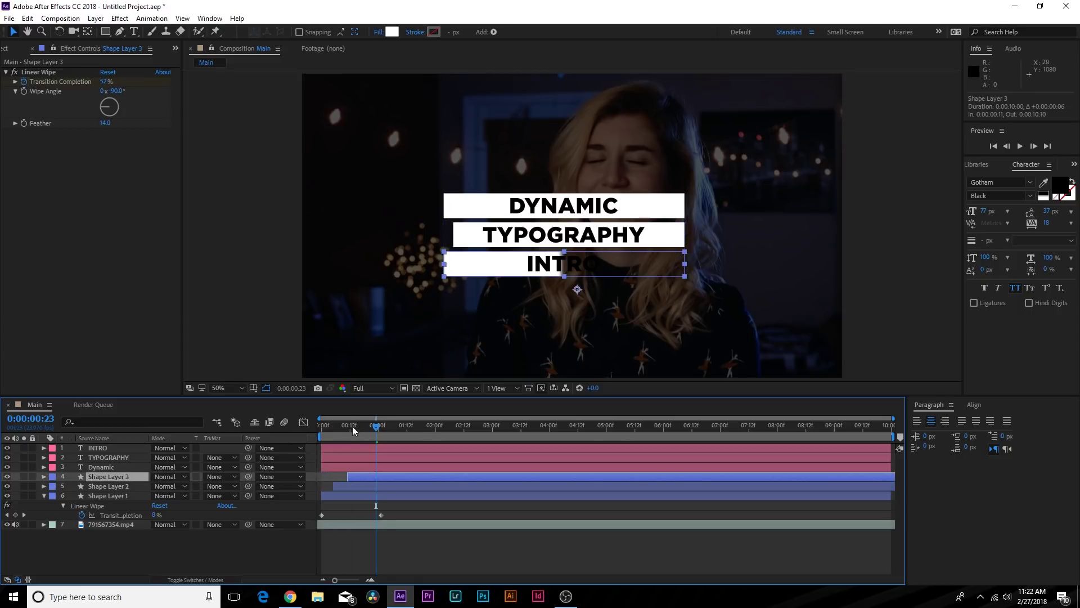
key("space")
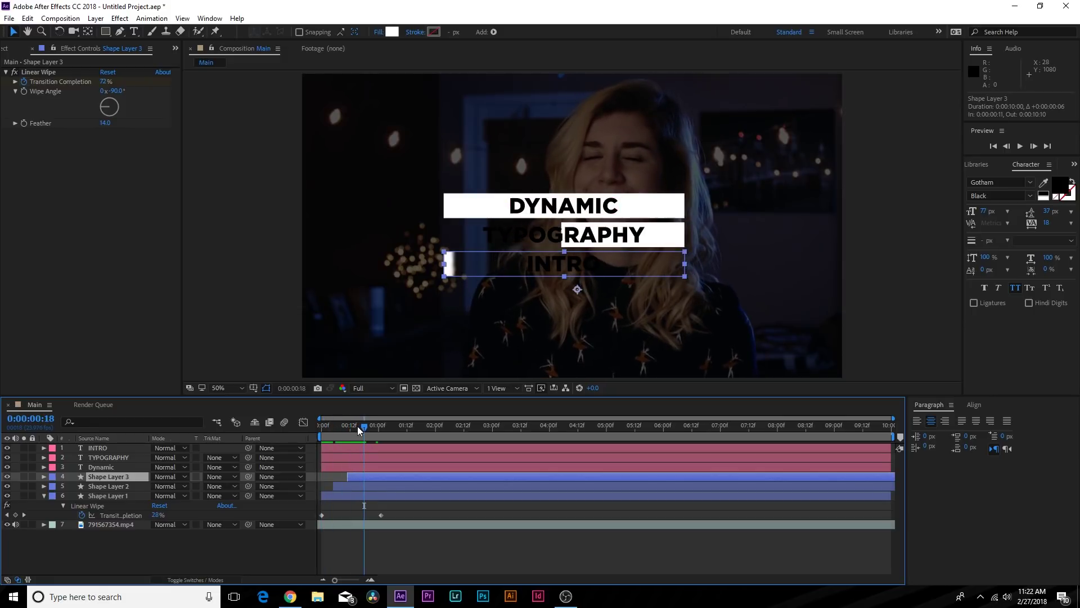
left_click_drag(358, 430, 364, 431)
left_click_drag(355, 485, 369, 486)
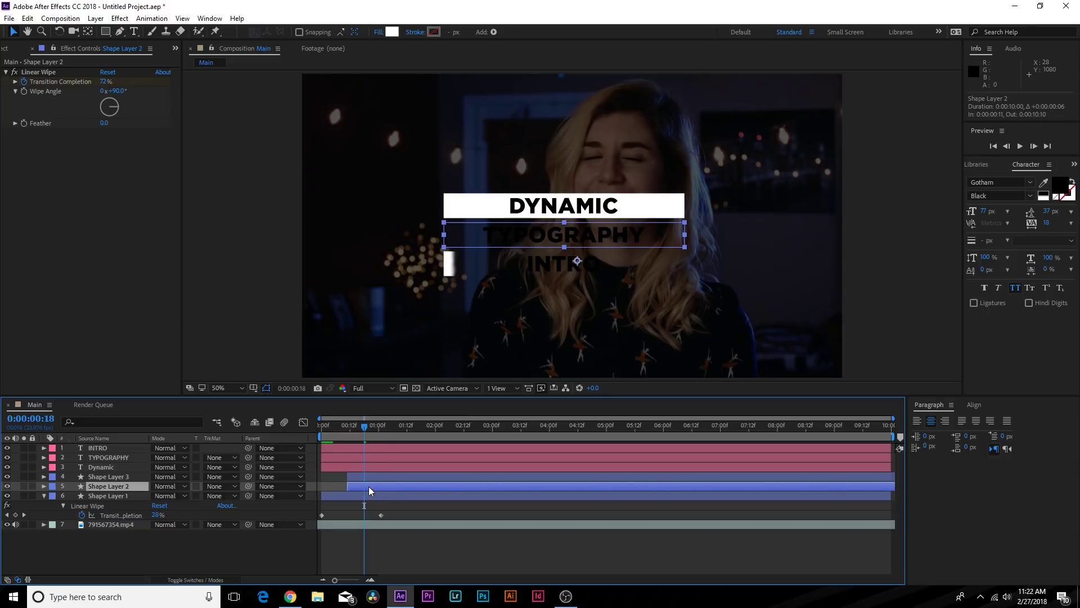
left_click_drag(374, 426, 393, 427)
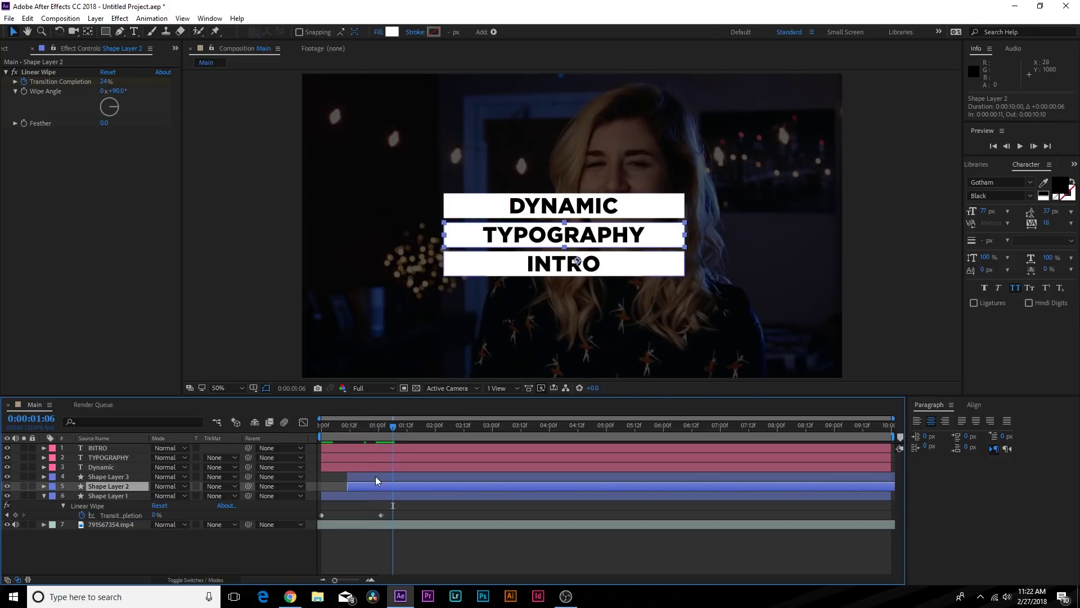
left_click_drag(376, 476, 416, 478)
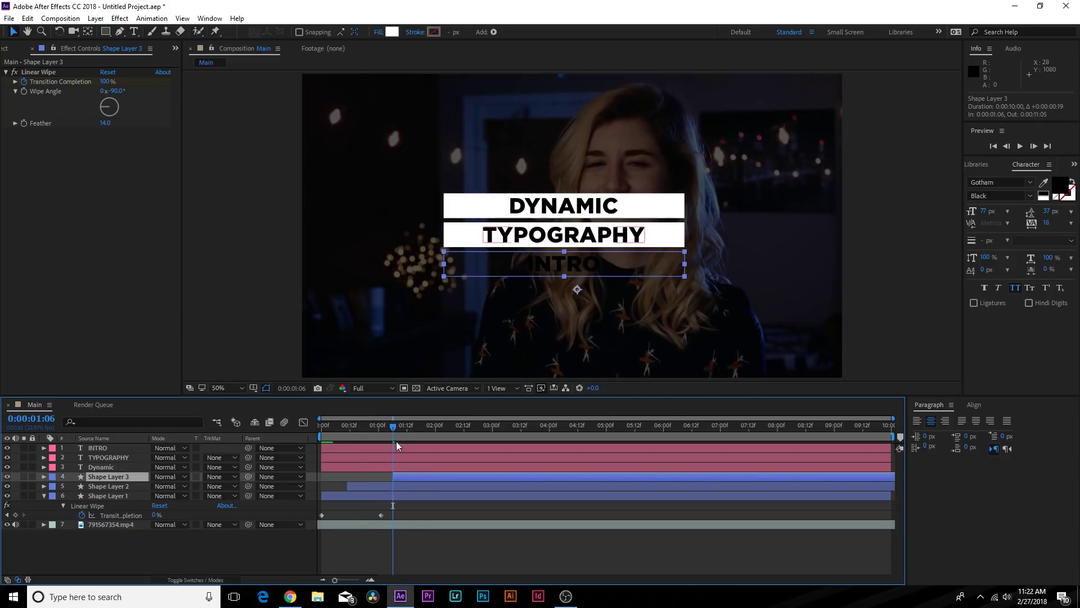
mouse_move(393, 426)
left_mouse_down()
mouse_move(355, 426)
mouse_move(389, 431)
left_mouse_up()
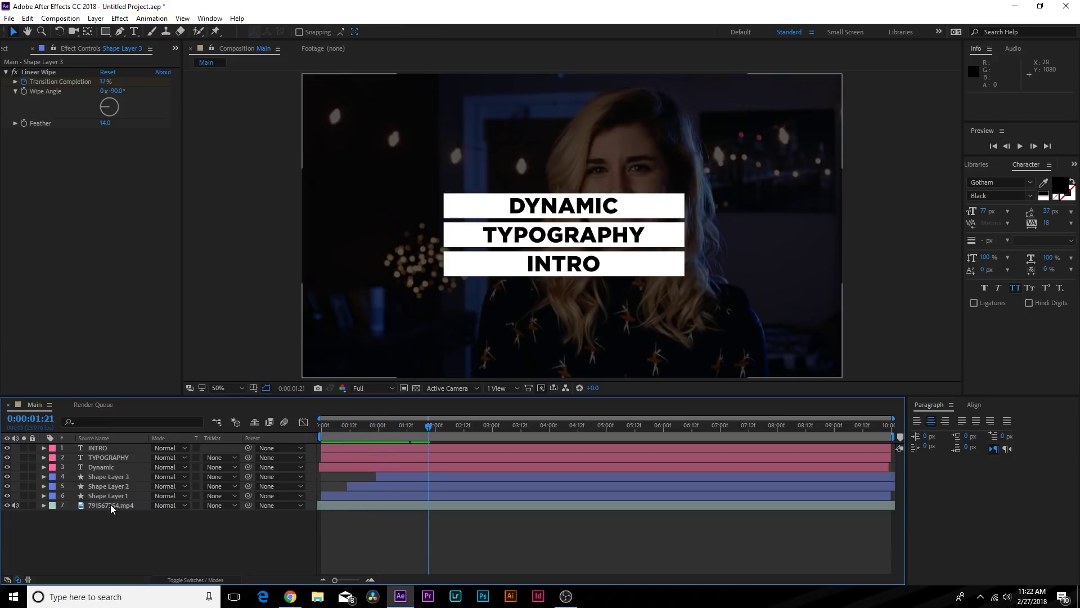
Pre-compose the INTRO, TYPOGRAPHY and Dynamic text layers into a composition named All Text.
left_click(103, 469)
left_click(99, 448, "shift")
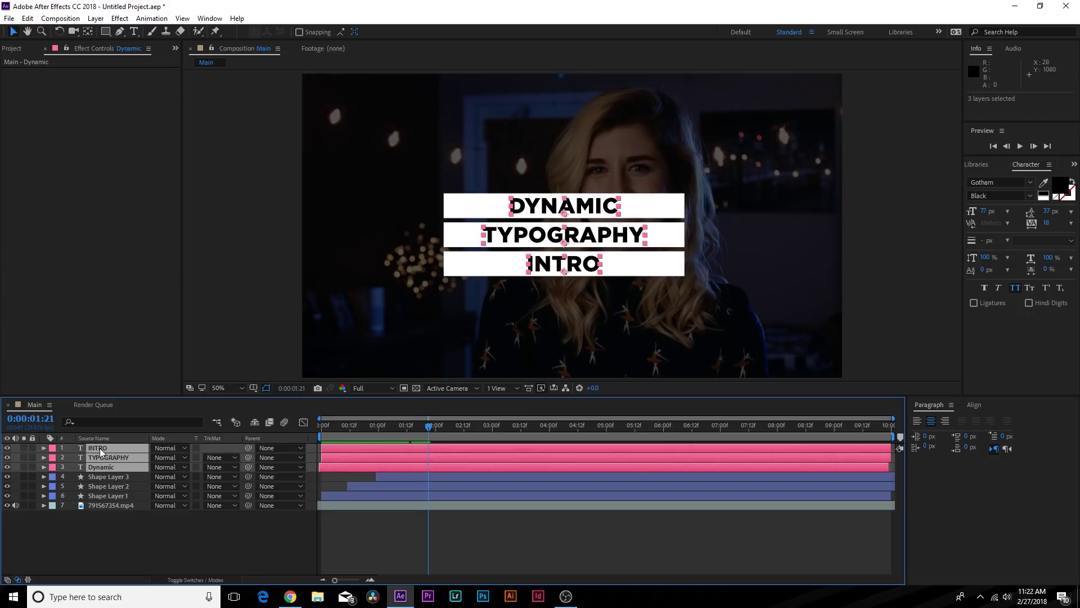
key("ctrl+shift+c")
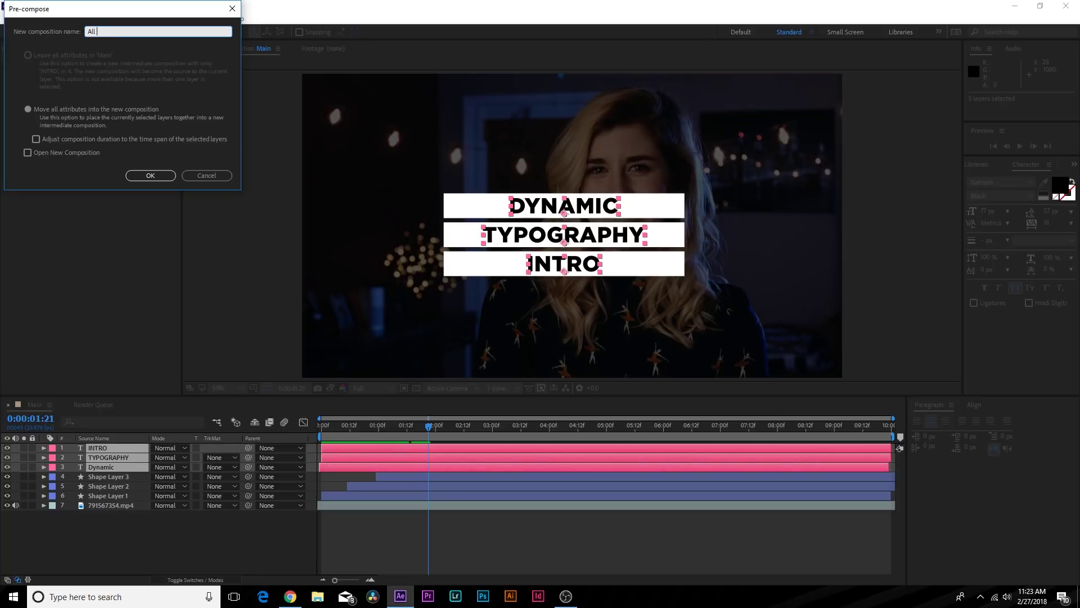
type("All Text")
key("Return")
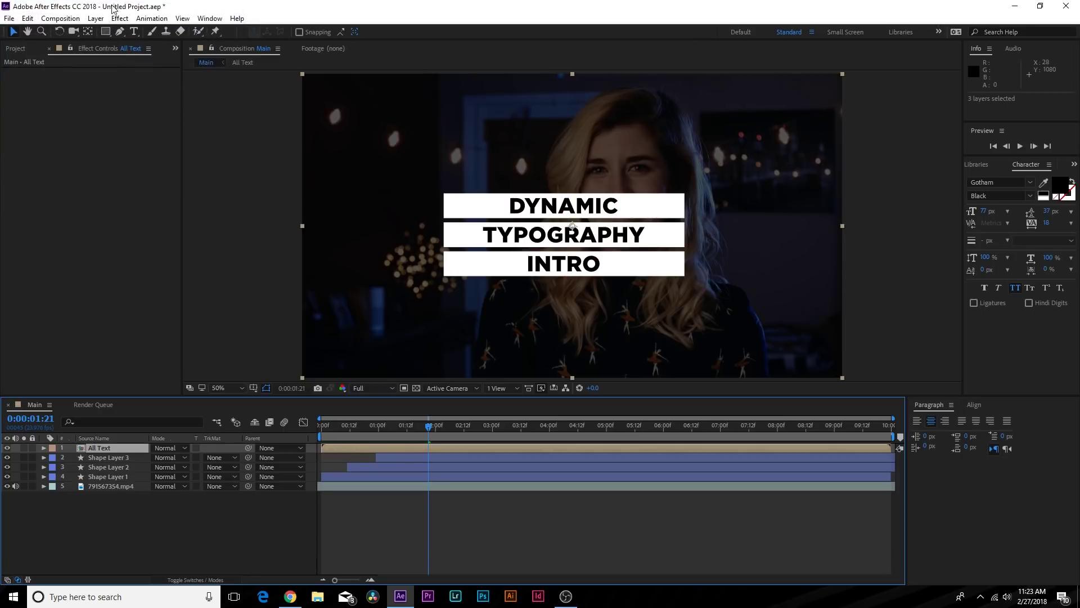
Pre-compose Shape Layer 1, Shape Layer 2 and Shape Layer 3 into a composition named Shapes.
left_click(100, 18)
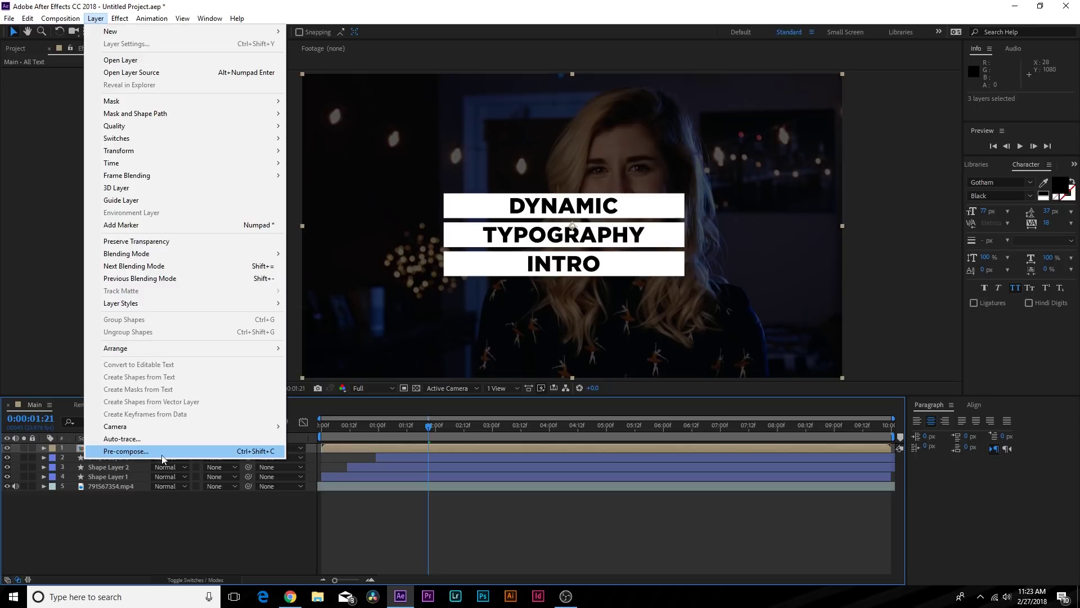
left_click(105, 485)
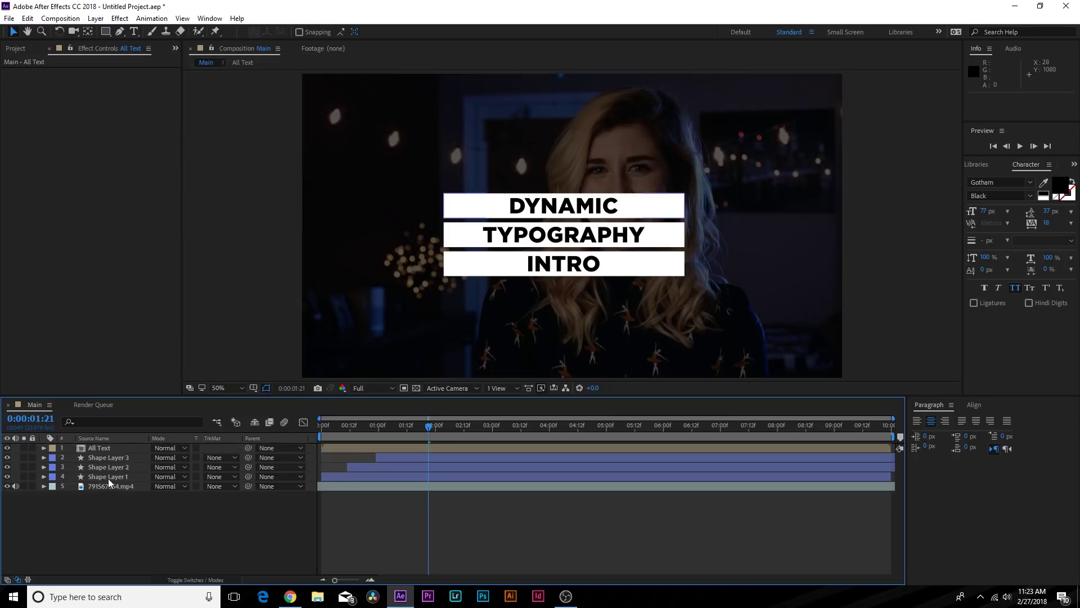
left_click(108, 478)
left_click(109, 457, "shift")
left_click(95, 18)
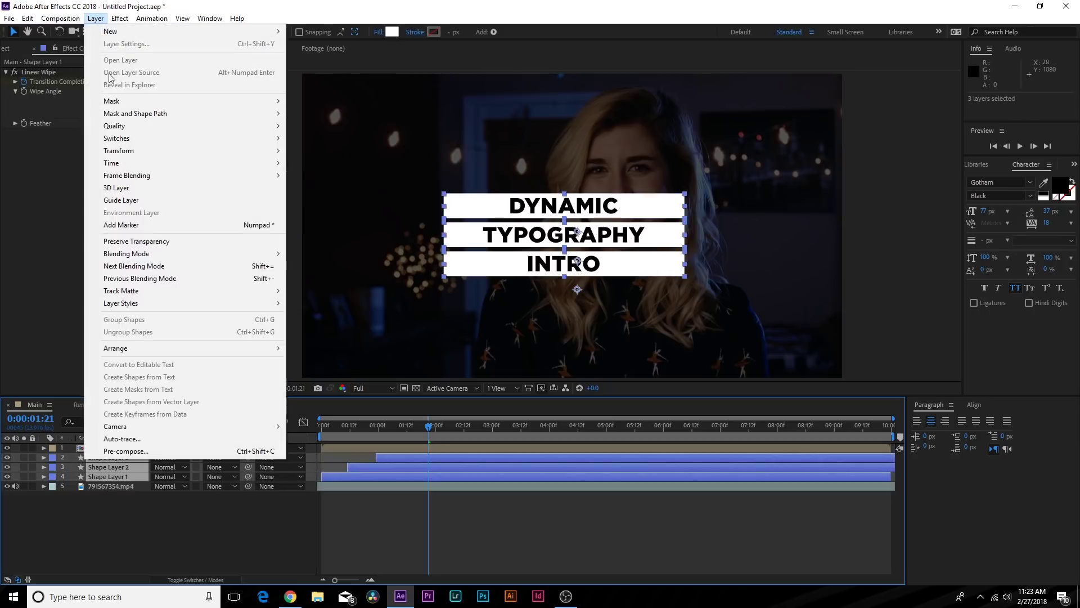
left_click(128, 452)
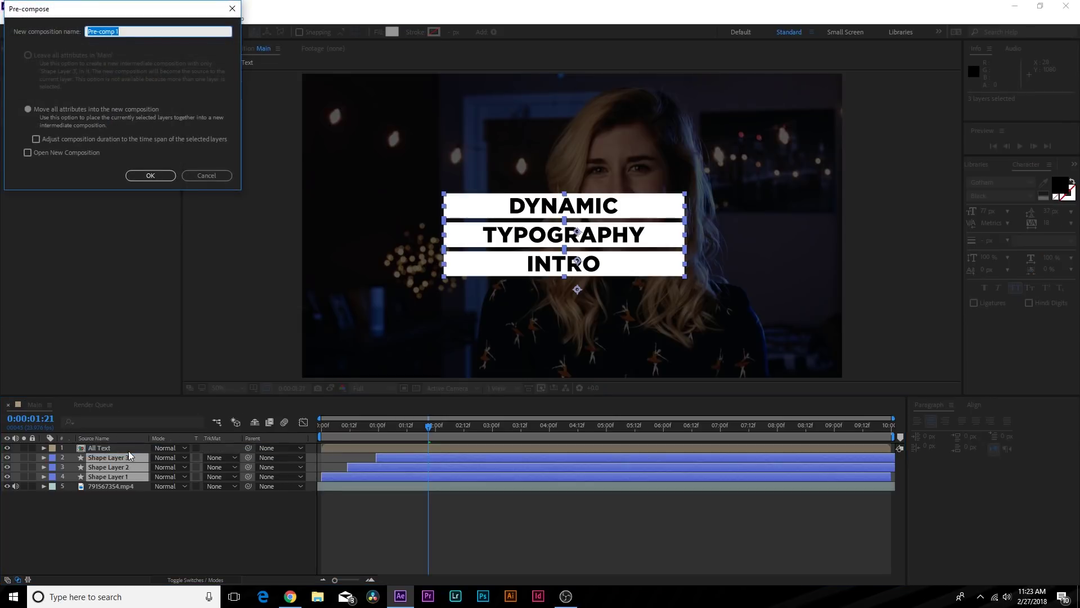
key("Return")
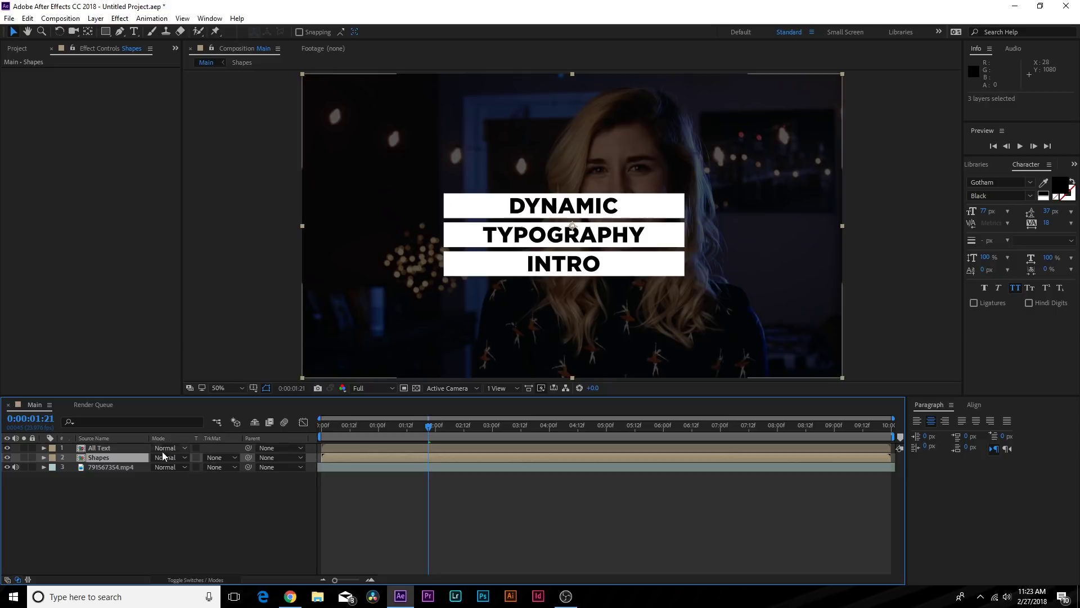
Move the Shapes layer above All Text, set All Text's track matte to Alpha Matte "Shapes", and scrub through the reveal.
left_click_drag(93, 456, 98, 447)
left_click(216, 458)
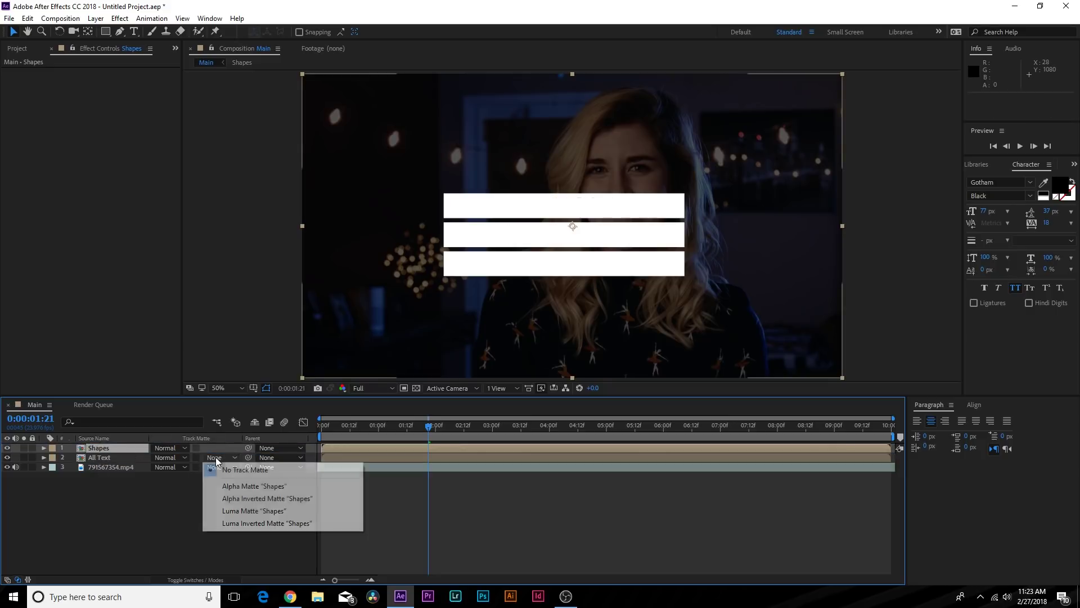
left_click(243, 492)
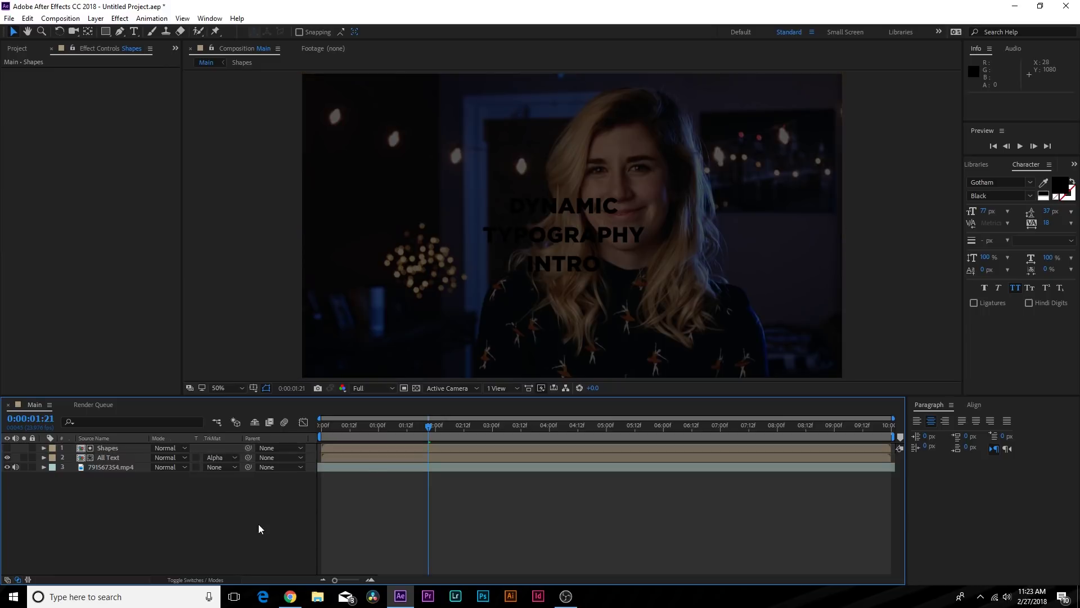
left_click_drag(390, 427, 423, 433)
Duplicate the Shapes layer, place the copy below All Text, turn on its visibility, and scrub through the animation.
left_click(112, 446)
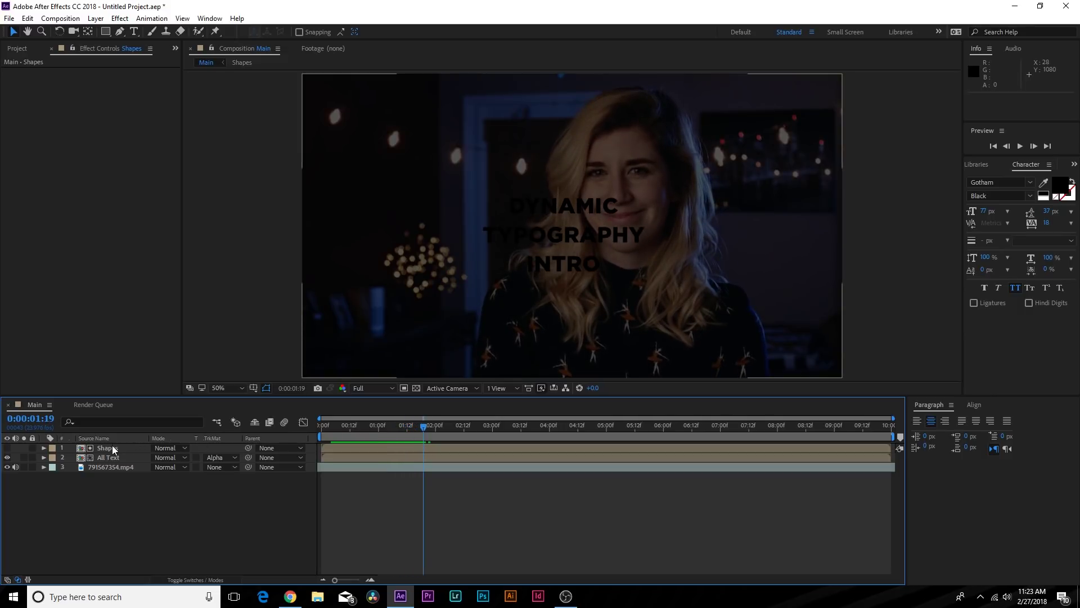
key("ctrl+d")
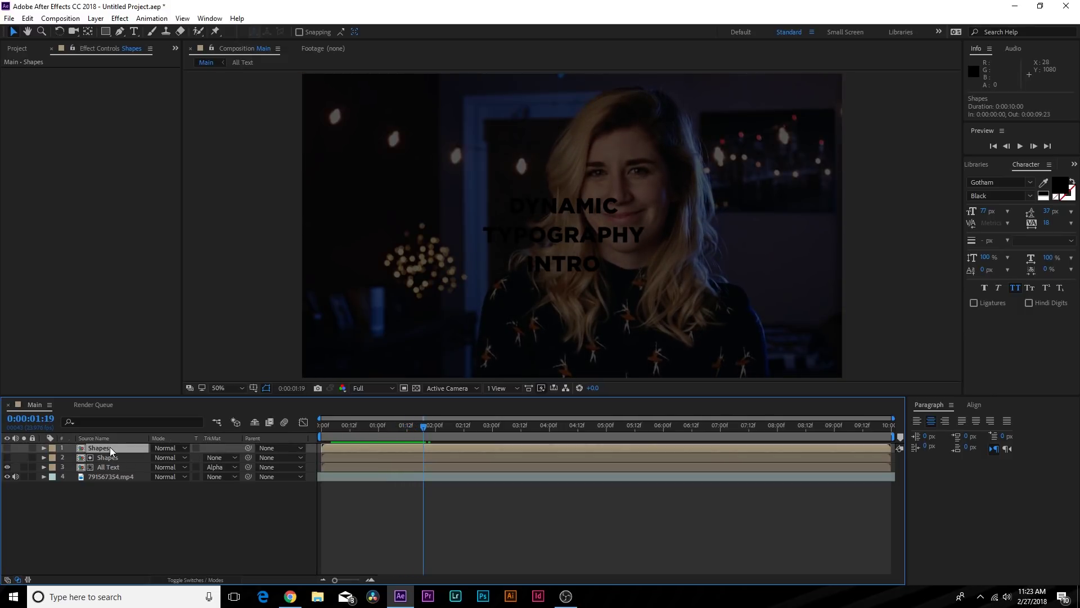
left_click_drag(109, 447, 106, 468)
left_click(8, 467)
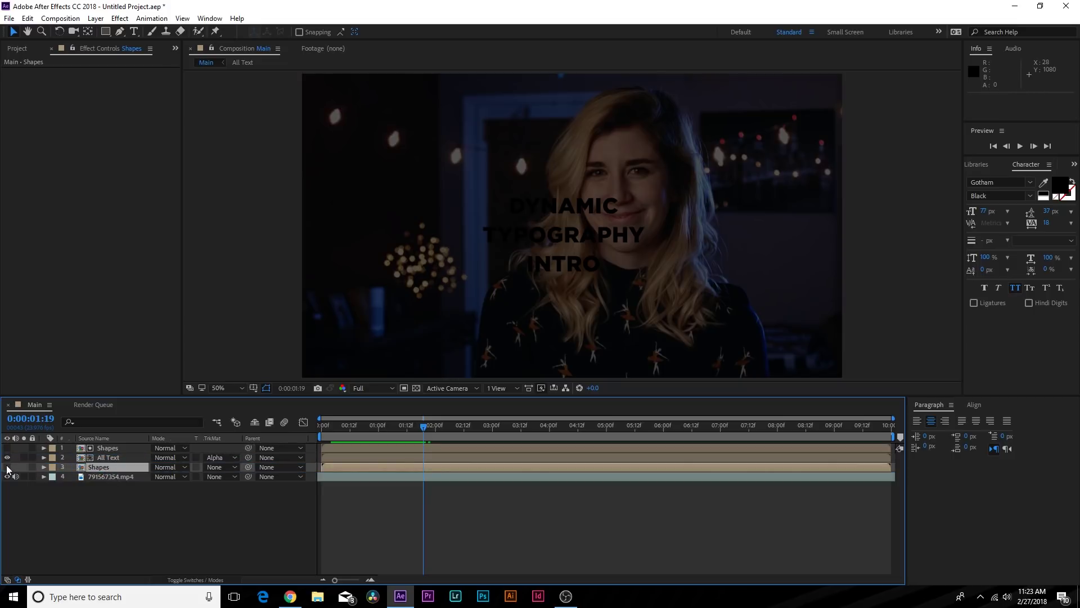
left_click_drag(340, 435, 430, 432)
Pre-compose both Shapes layers and All Text into a single composition named 1.
left_click(116, 447)
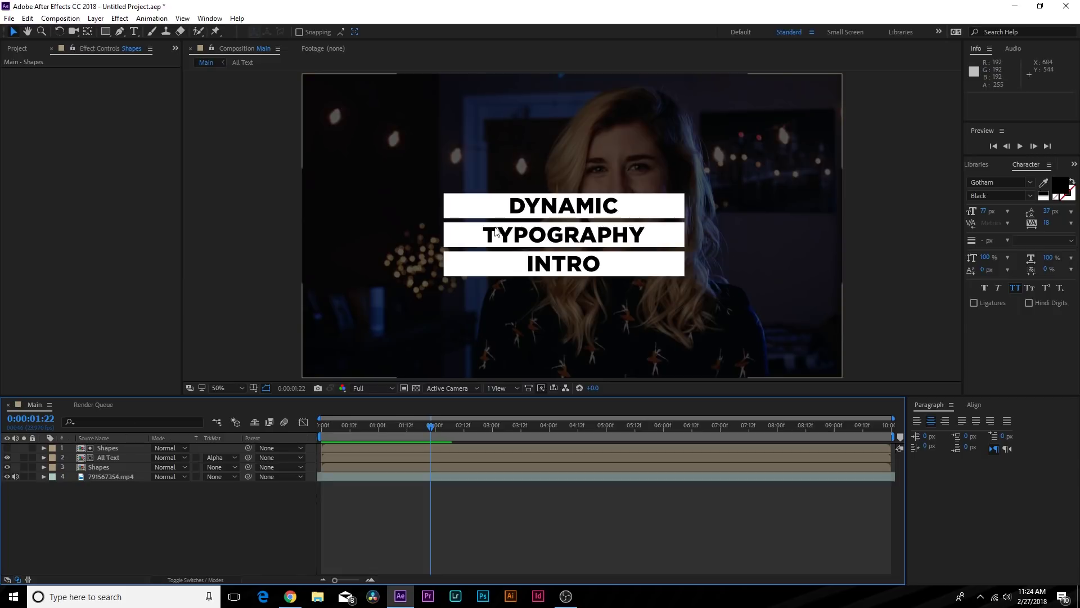
left_click(104, 448)
left_click(101, 464, "shift")
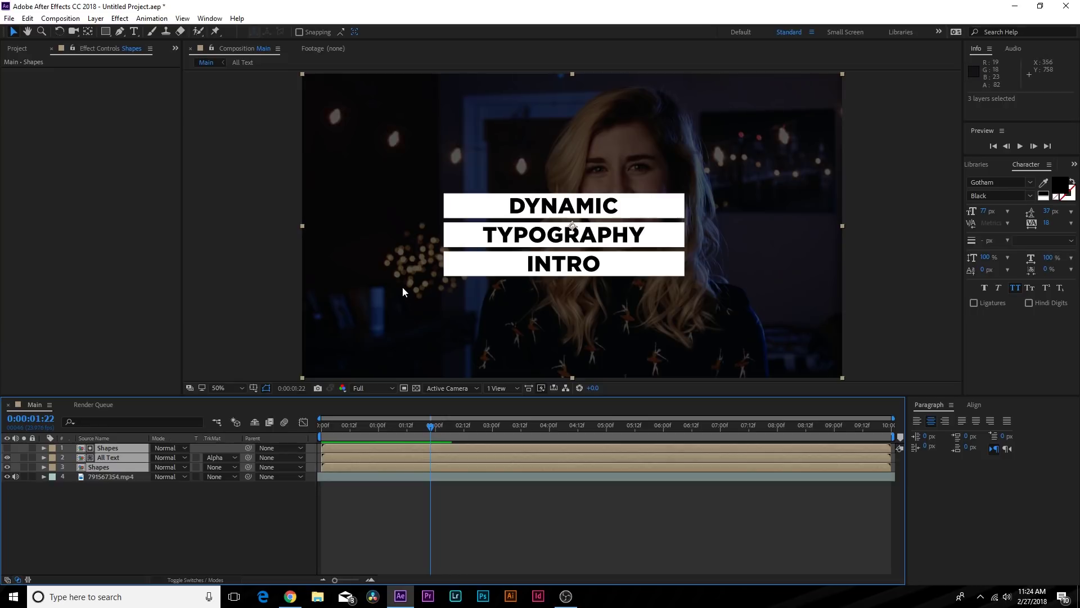
left_click(96, 18)
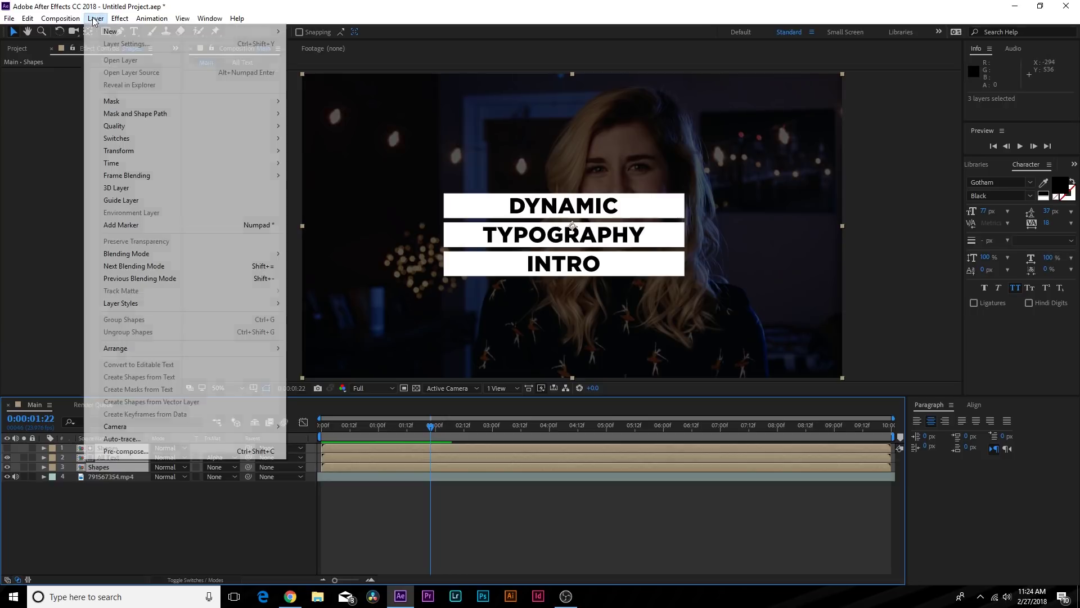
left_click(113, 449)
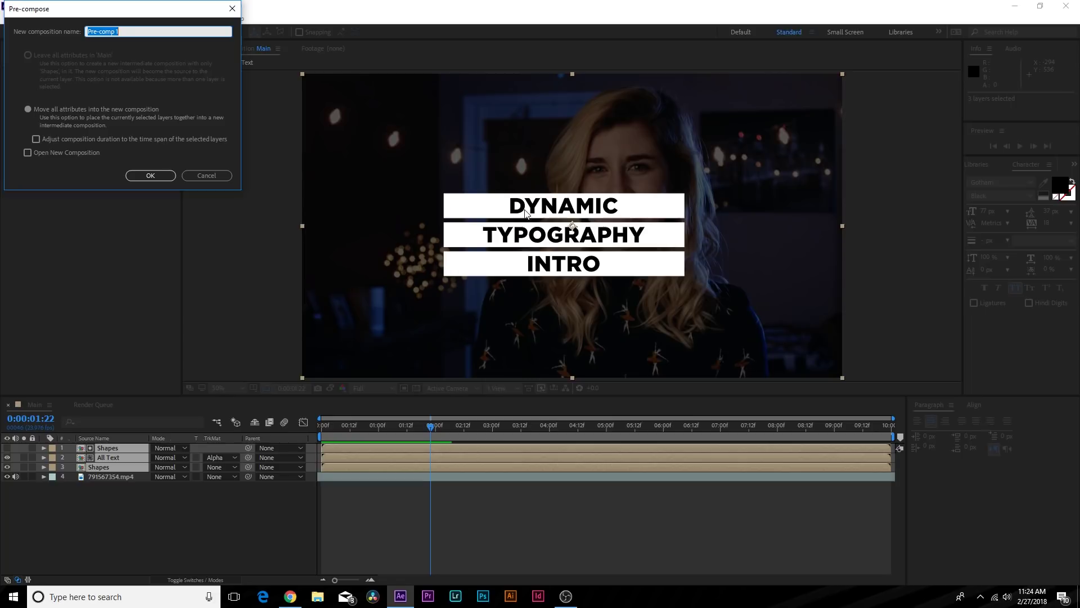
type("1")
key("Return")
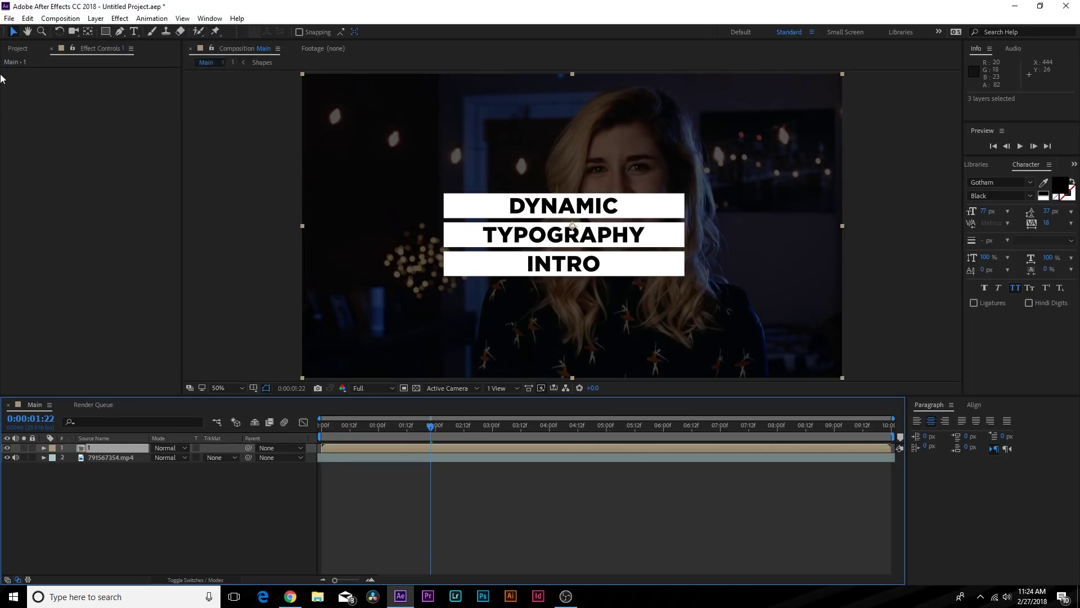
Create a new 1920 x 1080, 23.976 fps, 10-second composition named 2.
left_click(18, 48)
left_click(35, 390)
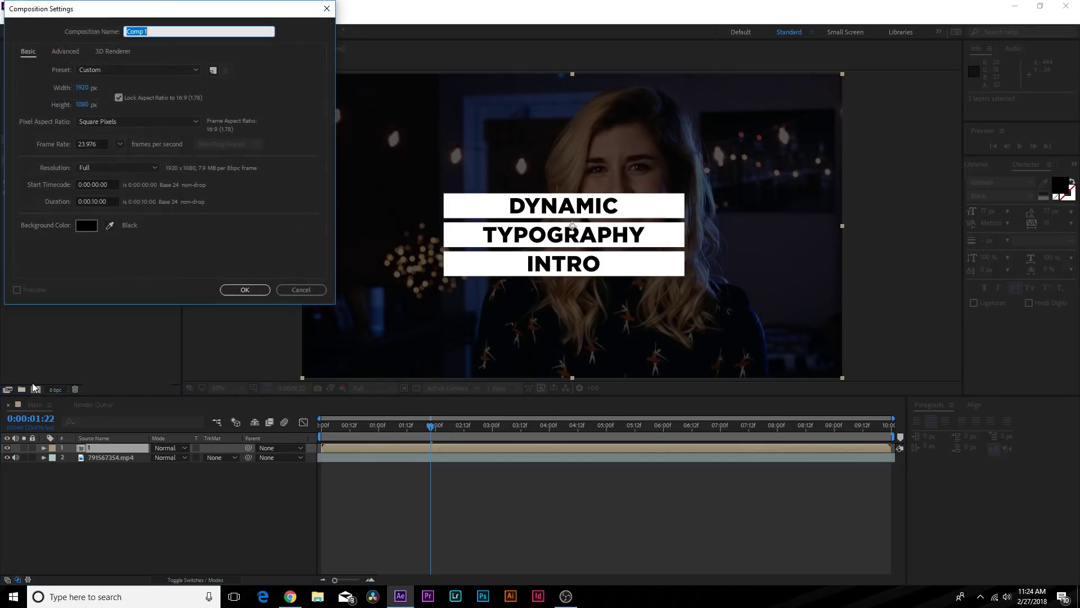
type("2")
key("Return")
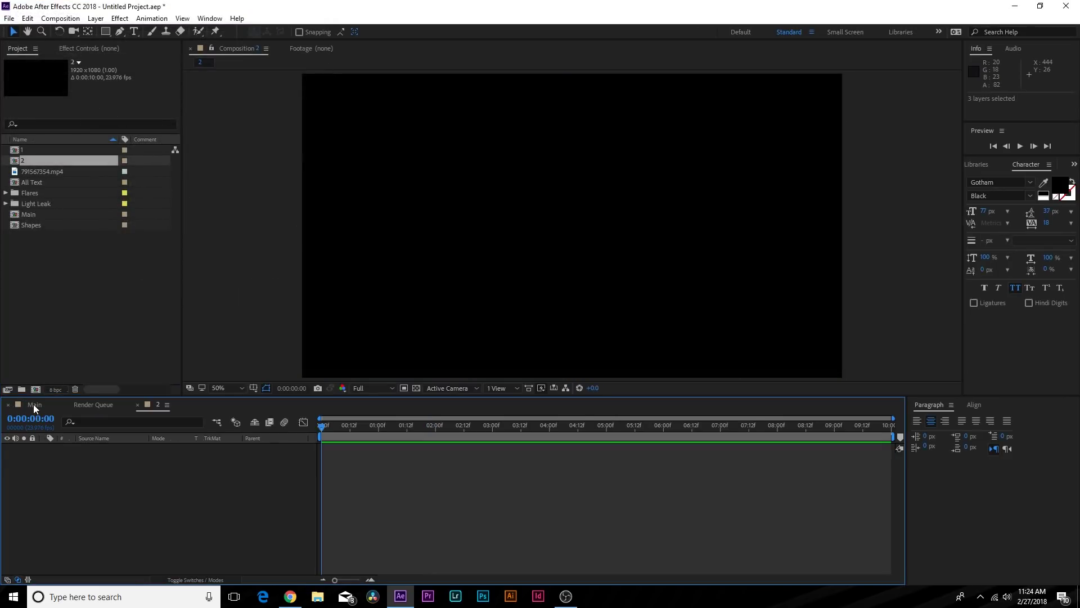
Copy the 791567354.mp4 footage layer from the Main composition, paste it into composition 2, and preview it.
left_click(33, 404)
left_click(97, 457)
key("ctrl+c")
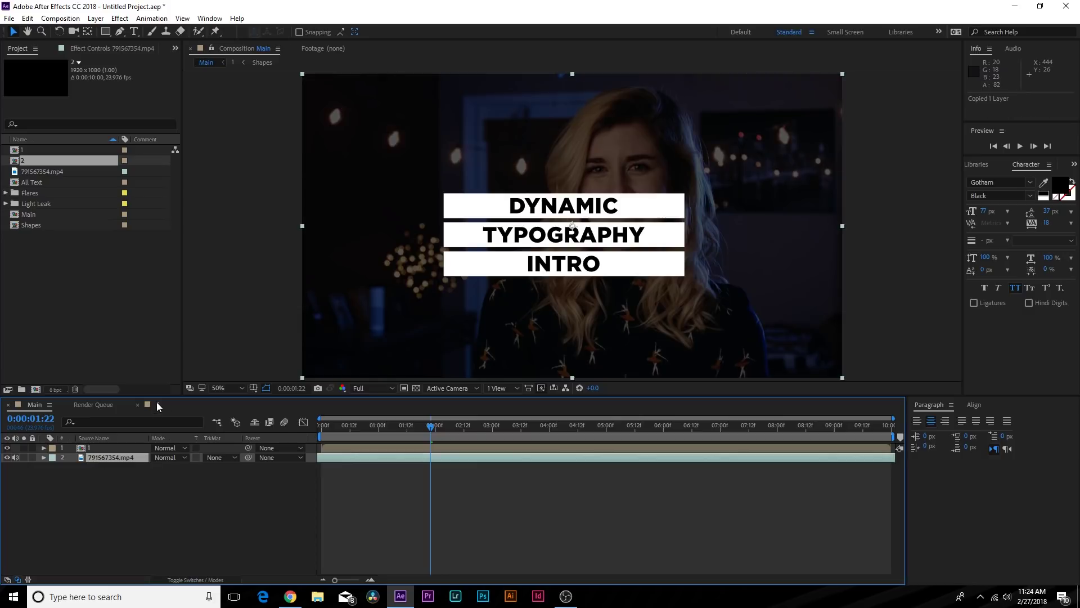
left_click(156, 403)
key("ctrl+v")
key("space")
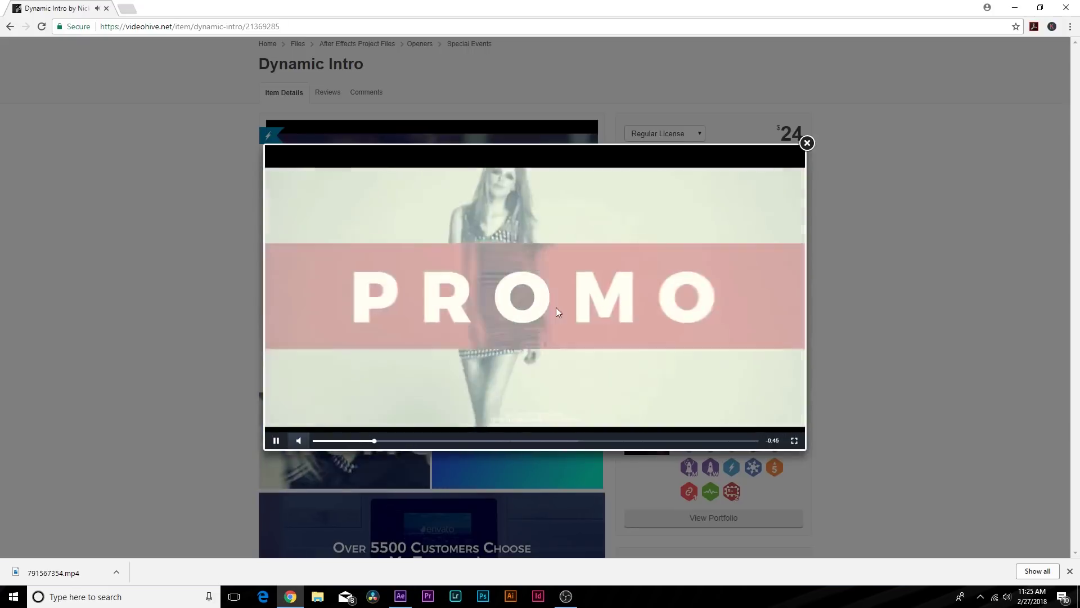
Review how the PROMO title animates in the Dynamic Intro preview video in the browser.
key("space")
left_click_drag(378, 447, 367, 442)
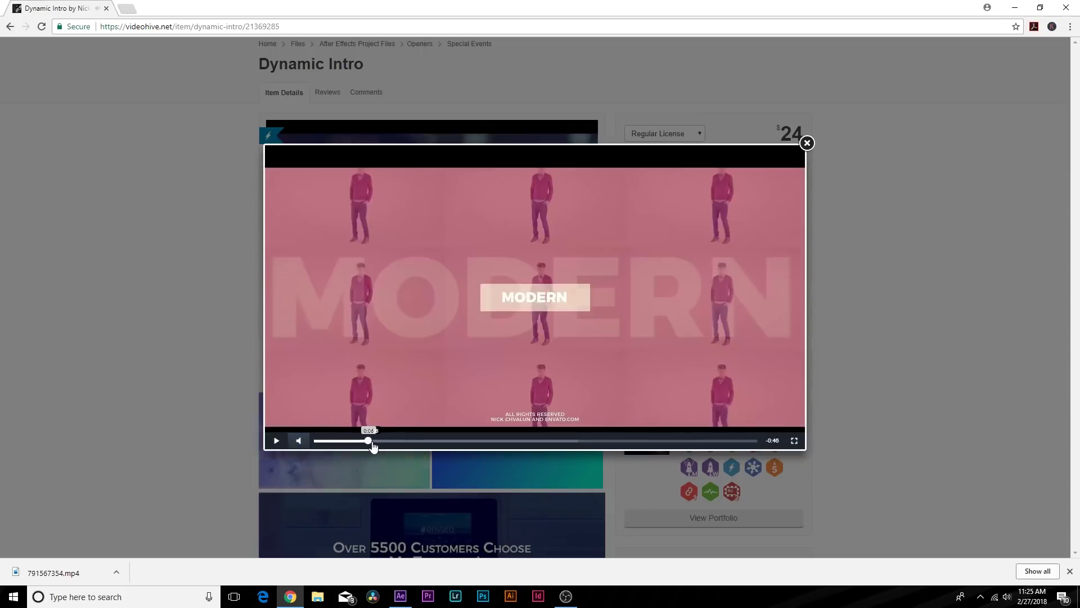
left_click(276, 441)
left_click(282, 445)
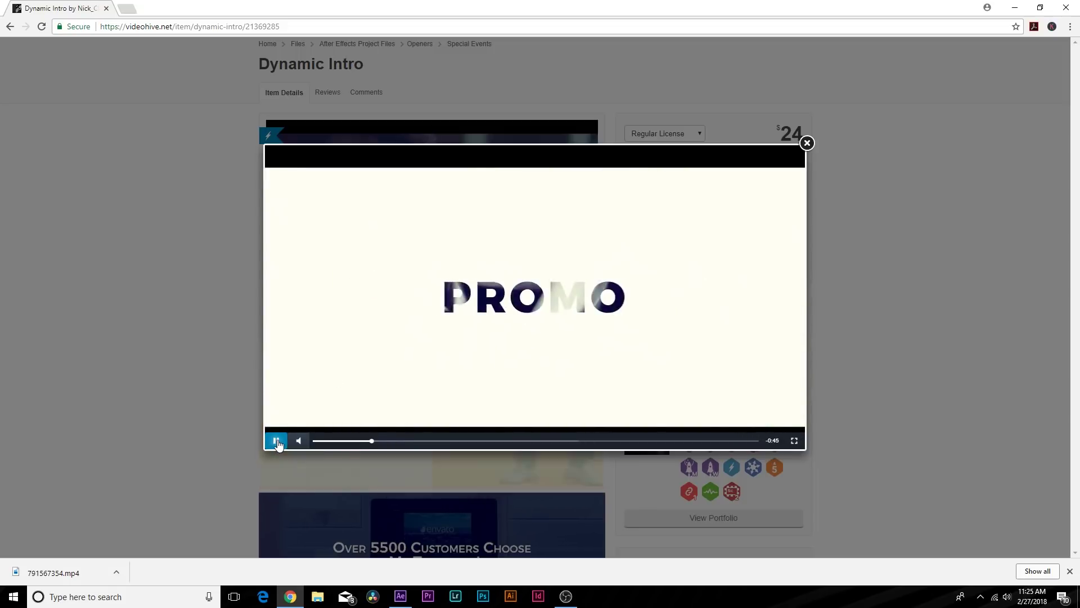
left_click(278, 442)
left_click(278, 442)
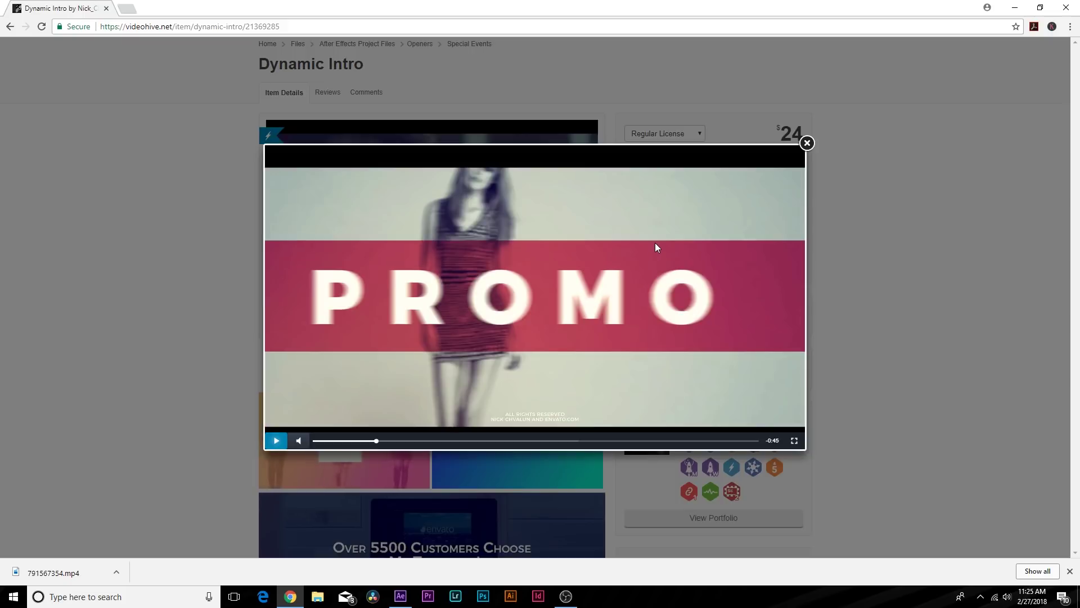
left_click(1014, 9)
In After Effects, add the text PROMO to composition 2, centred in the frame, in white at 164 px with tracking 0.
left_click(157, 404)
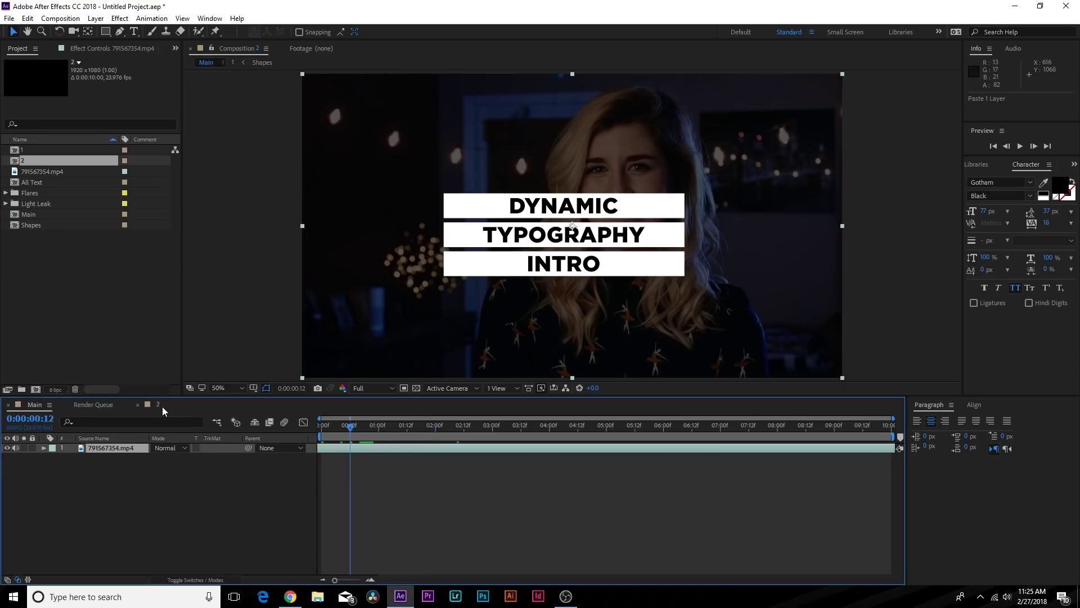
left_click(134, 31)
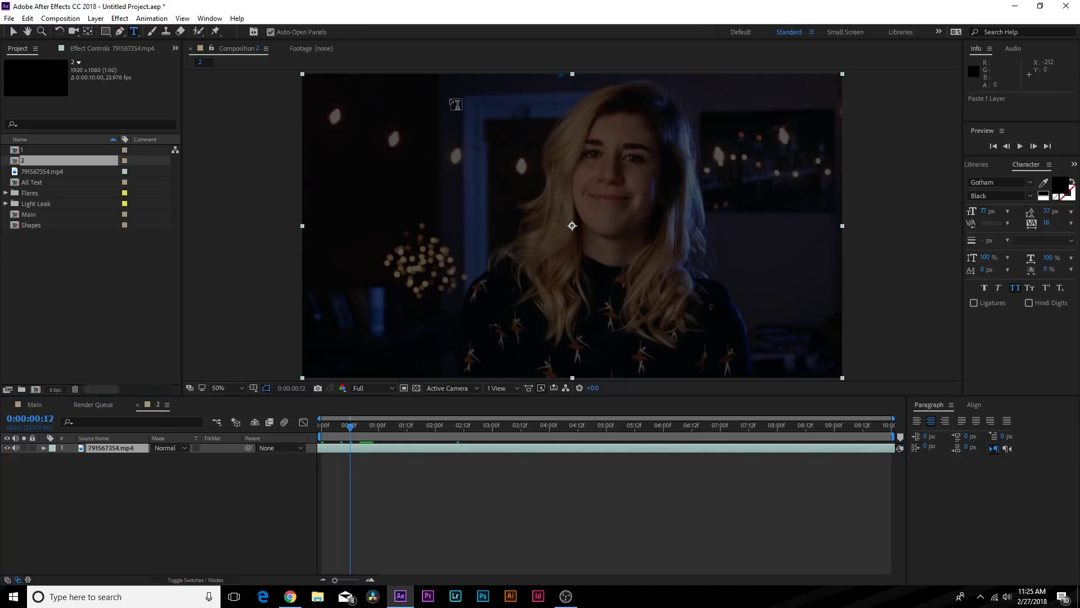
left_click(606, 245)
type("PRMO")
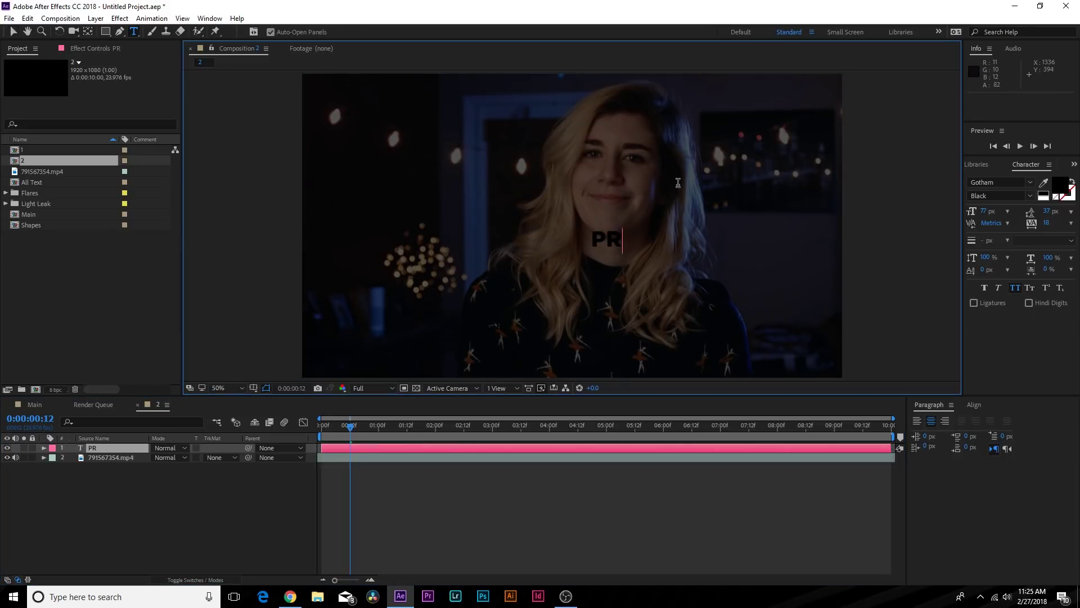
key("BackSpace")
key("BackSpace")
type("OMO")
left_click(14, 31)
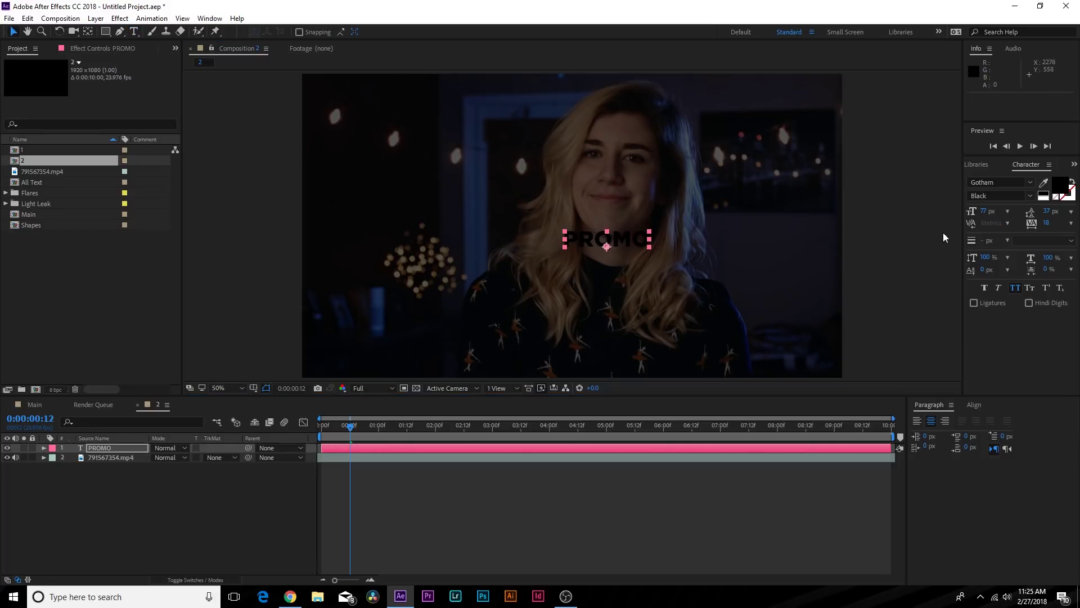
left_click(973, 405)
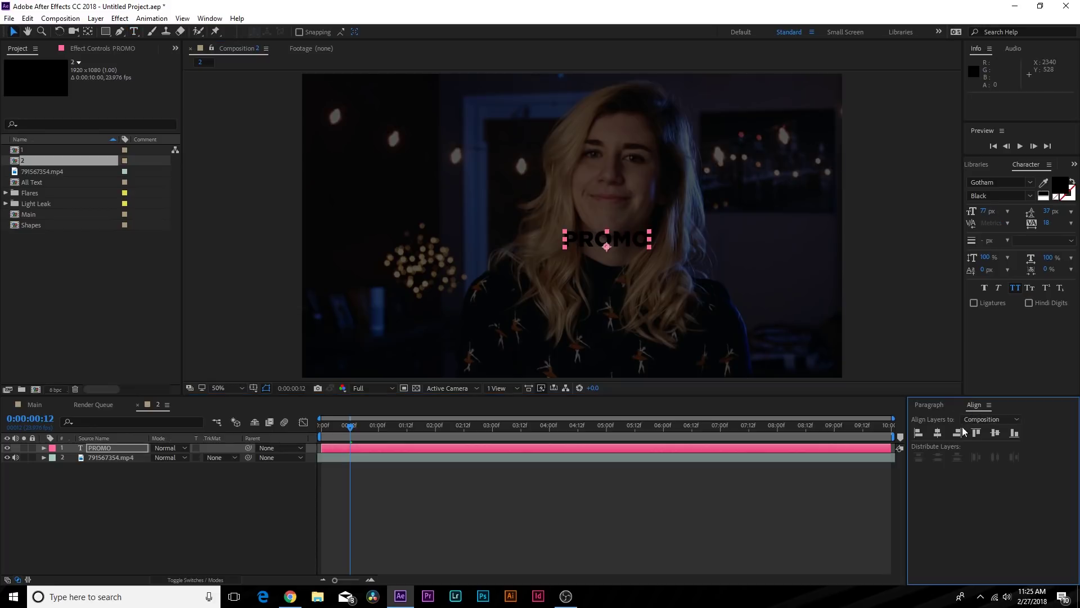
left_click(937, 432)
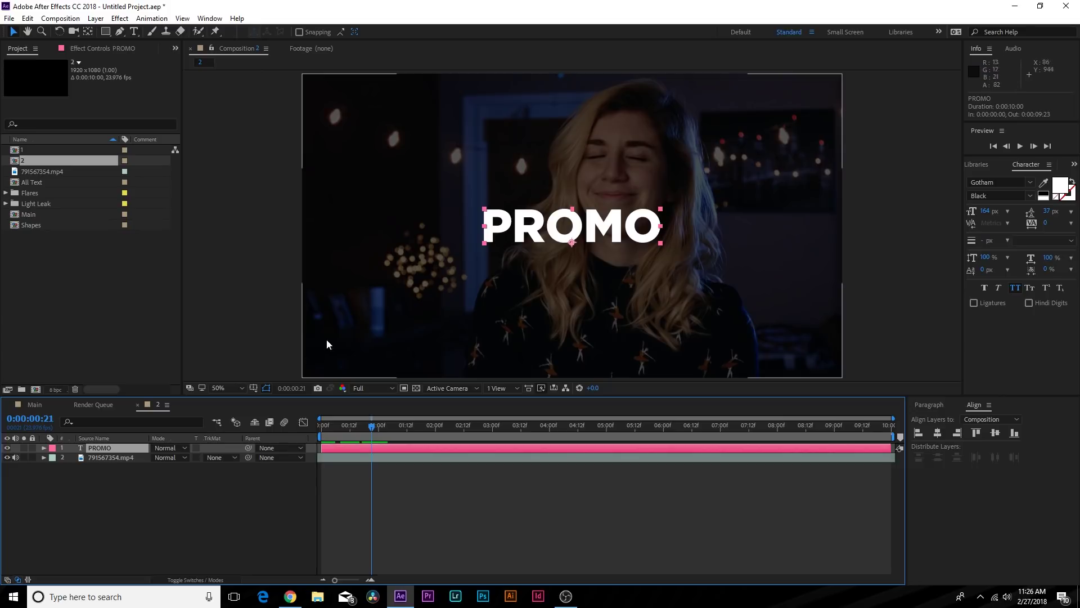
Keyframe PROMO's scale at 100% at 0:00:00:21 and 446% at 0:00:00:00, and centre the enlarged text vertically in the composition.
key("s")
left_click(72, 457)
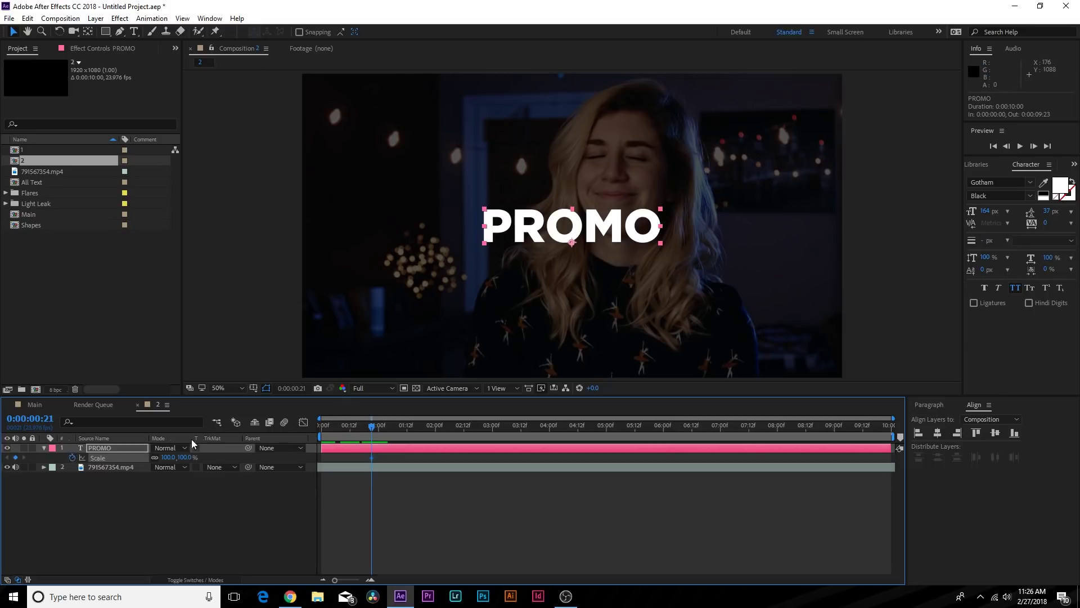
left_click_drag(326, 436, 309, 437)
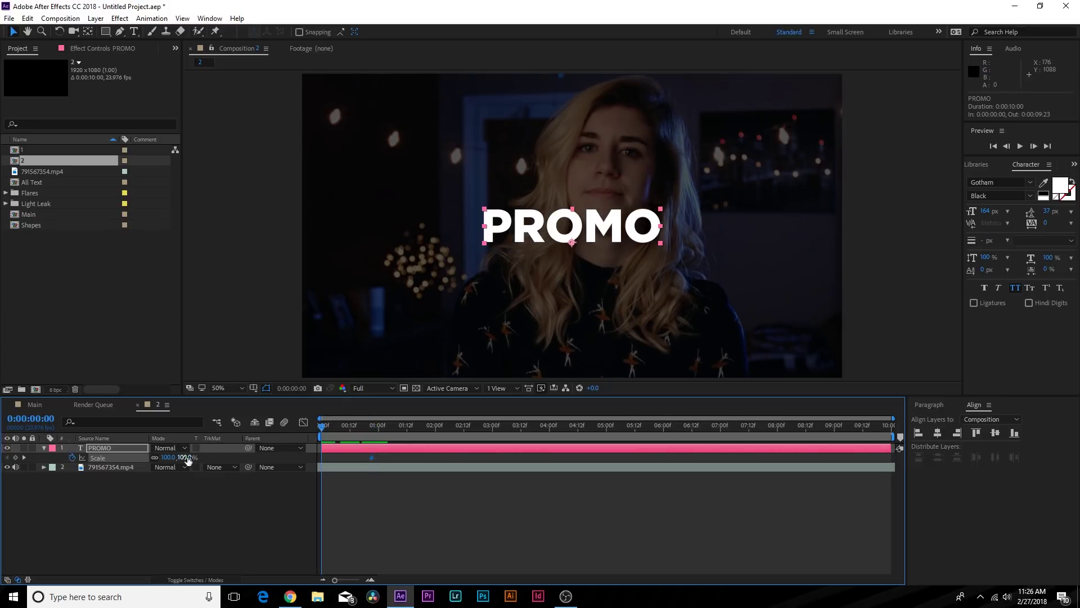
left_click_drag(168, 459, 372, 467)
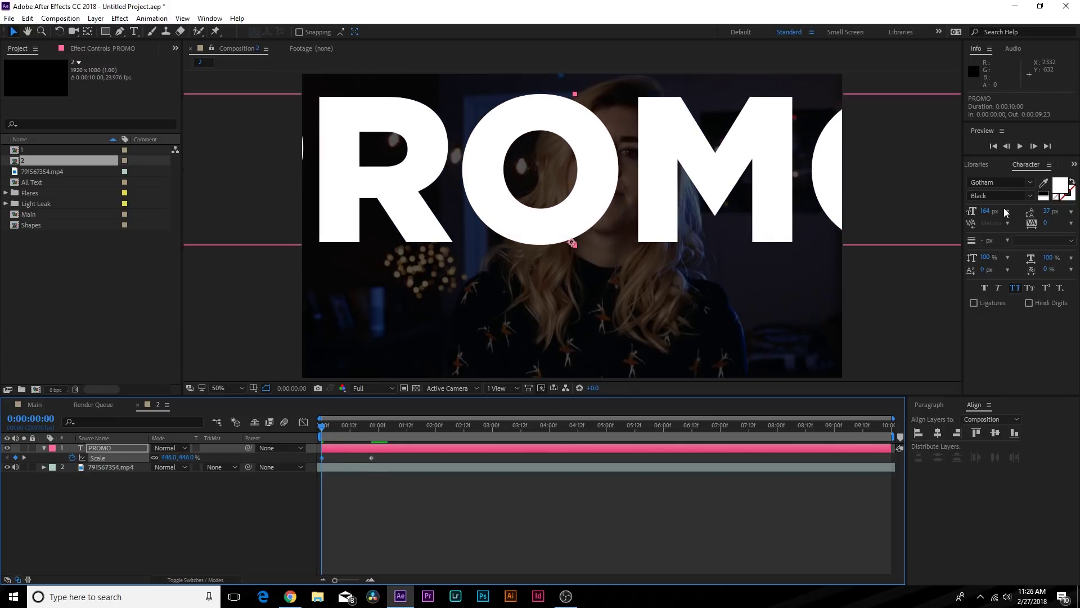
left_click(995, 433)
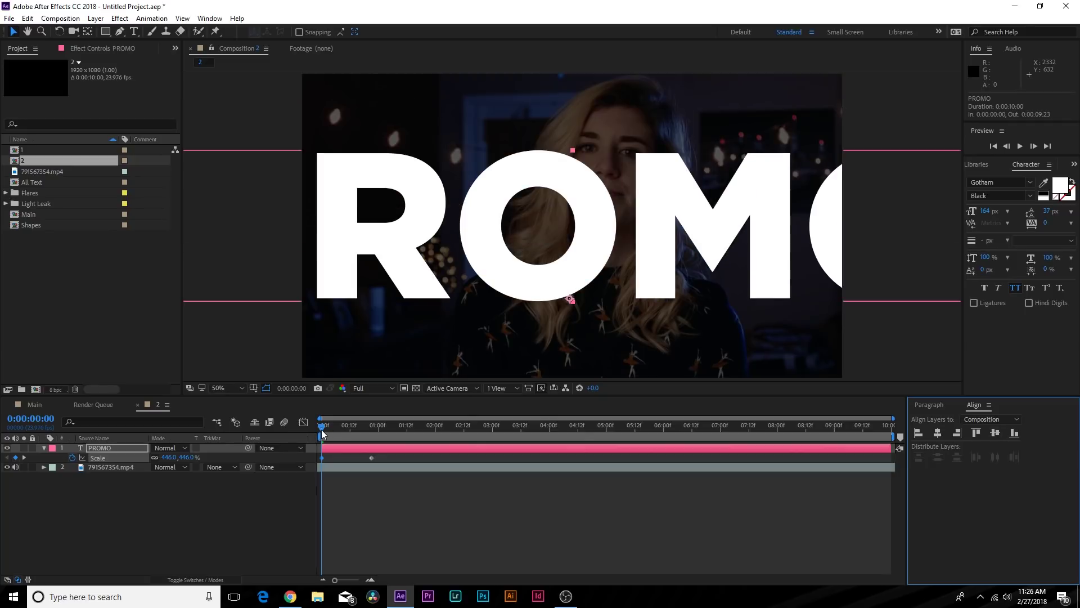
Centre PROMO's anchor point within its text and centre the layer horizontally and vertically in the composition at 0:00:00:00.
left_click_drag(328, 428, 372, 430)
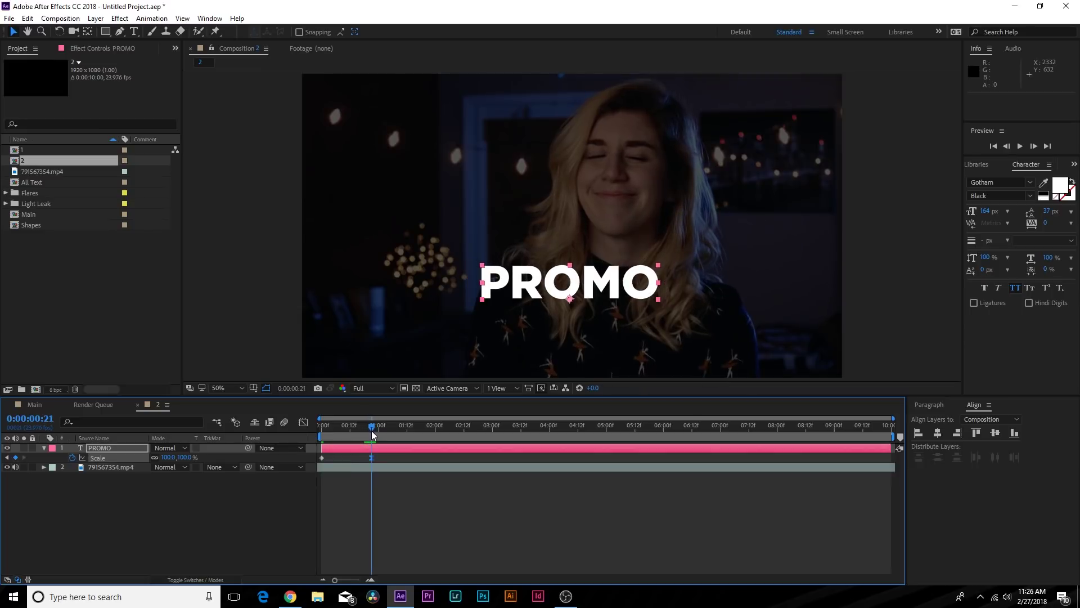
left_click(89, 35)
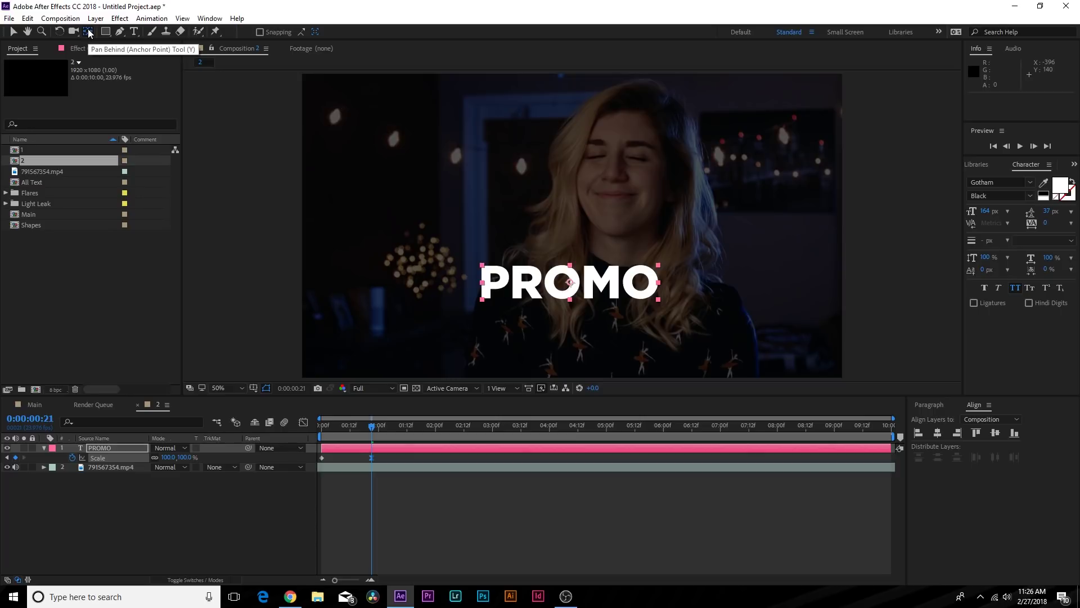
left_click(316, 430)
left_click(937, 433)
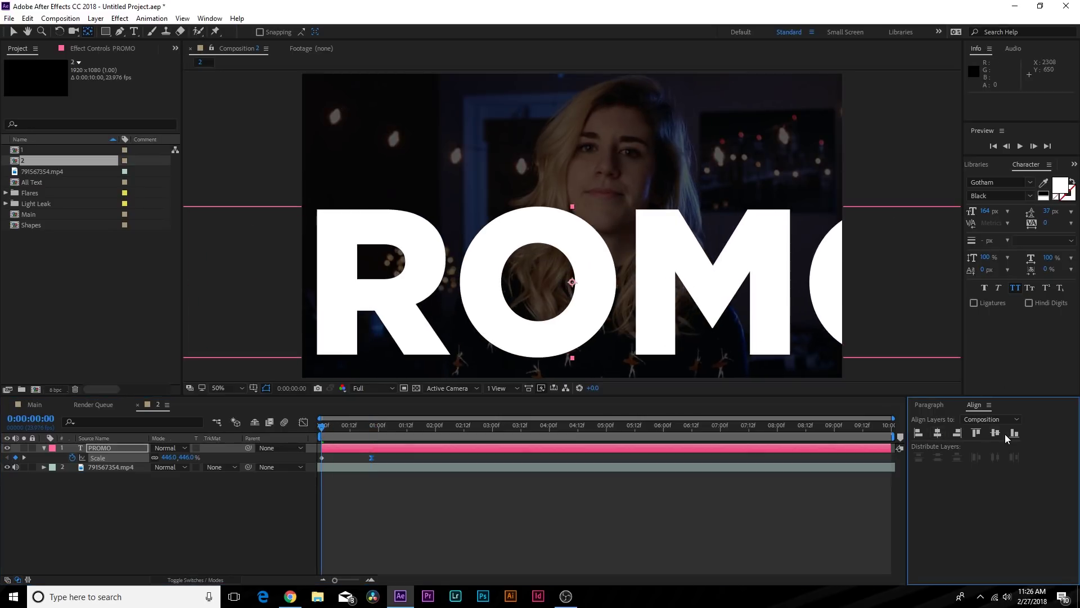
left_click(996, 433)
Move PROMO's 100% scale keyframe to 0:00:01:23 to slow down the shrinking animation.
left_click_drag(337, 431, 431, 431)
left_click_drag(371, 457, 383, 432)
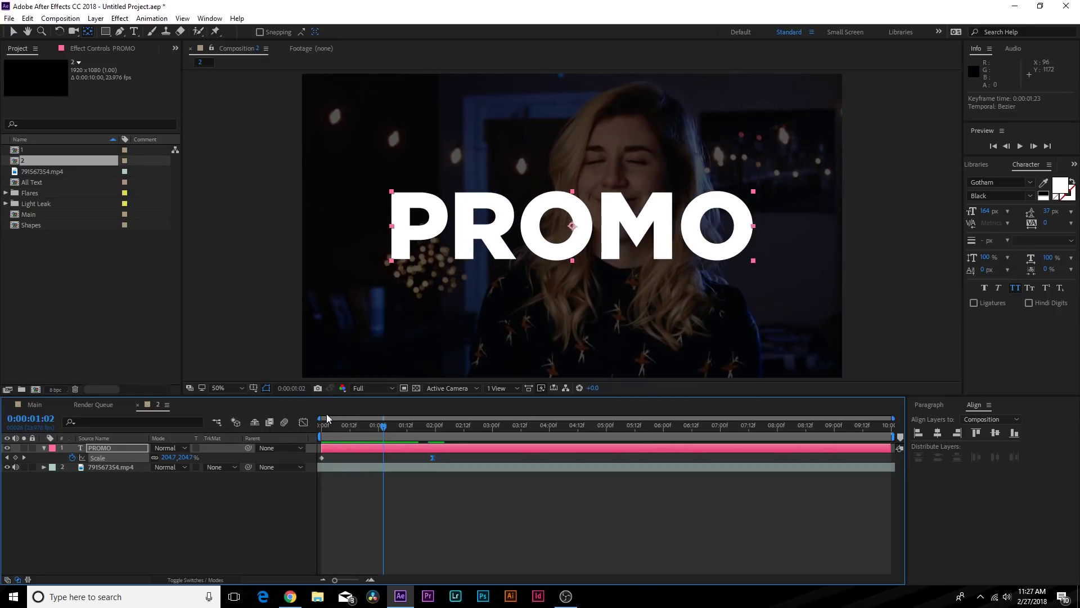
key("v")
Split the PROMO text layer and the 791567354.mp4 footage layer at 0:00:01:02.
left_click(109, 469)
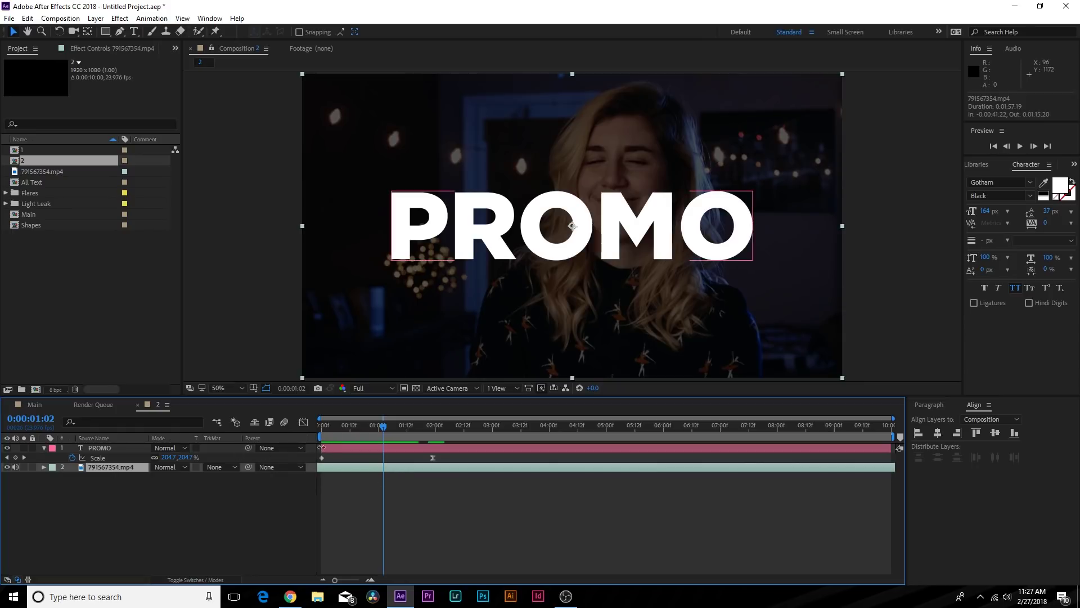
left_click(110, 447, "ctrl")
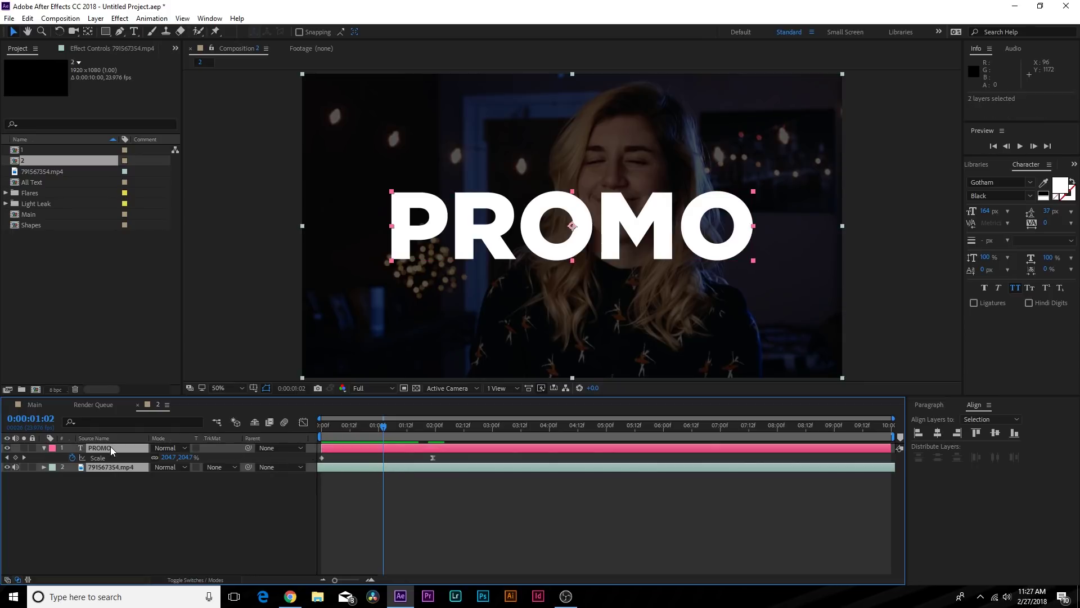
left_click(27, 18)
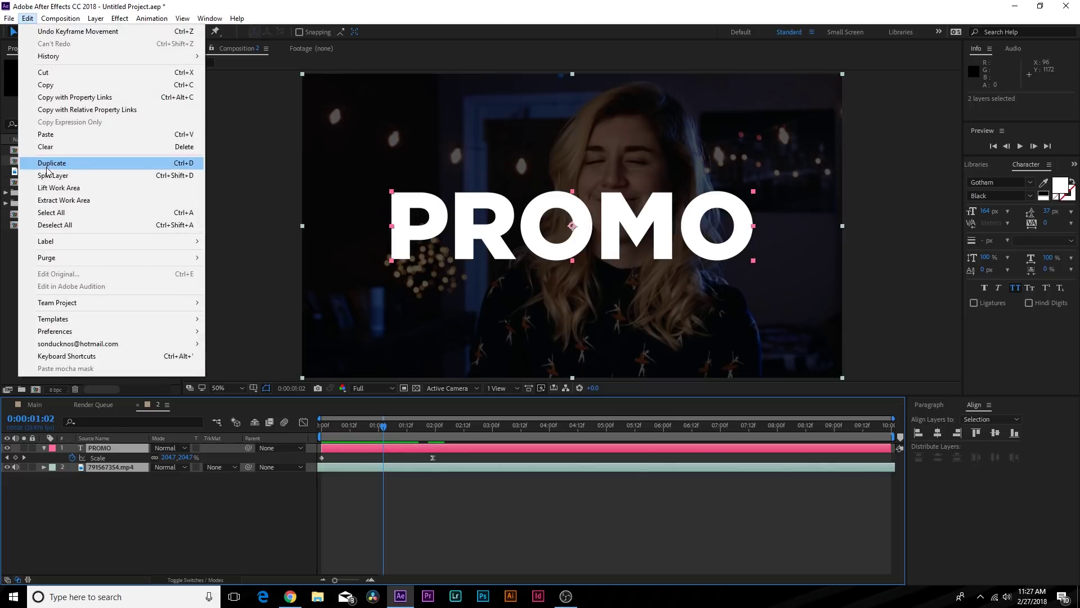
left_click(56, 162)
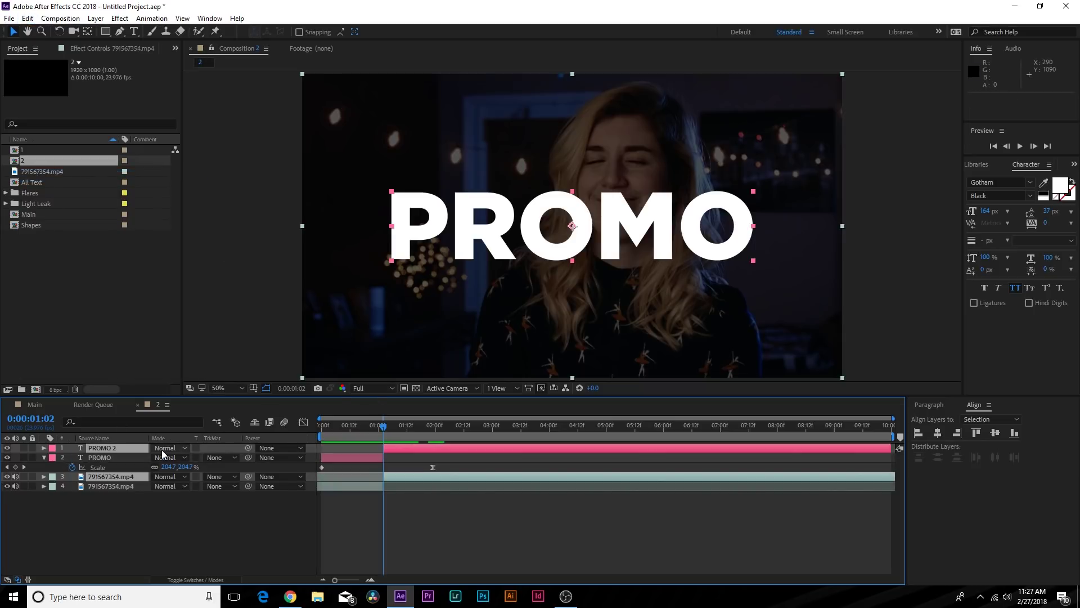
Place the second footage segment directly beneath PROMO 2 and set its track matte to Alpha Matte "PROMO 2".
left_click_drag(111, 478, 116, 454)
left_click(122, 547)
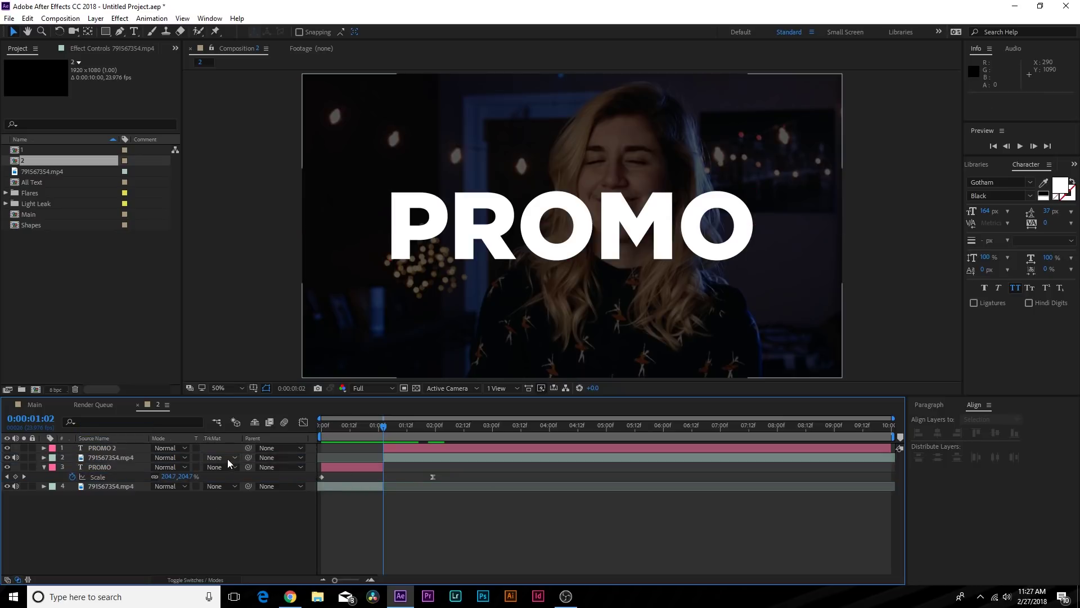
left_click(212, 459)
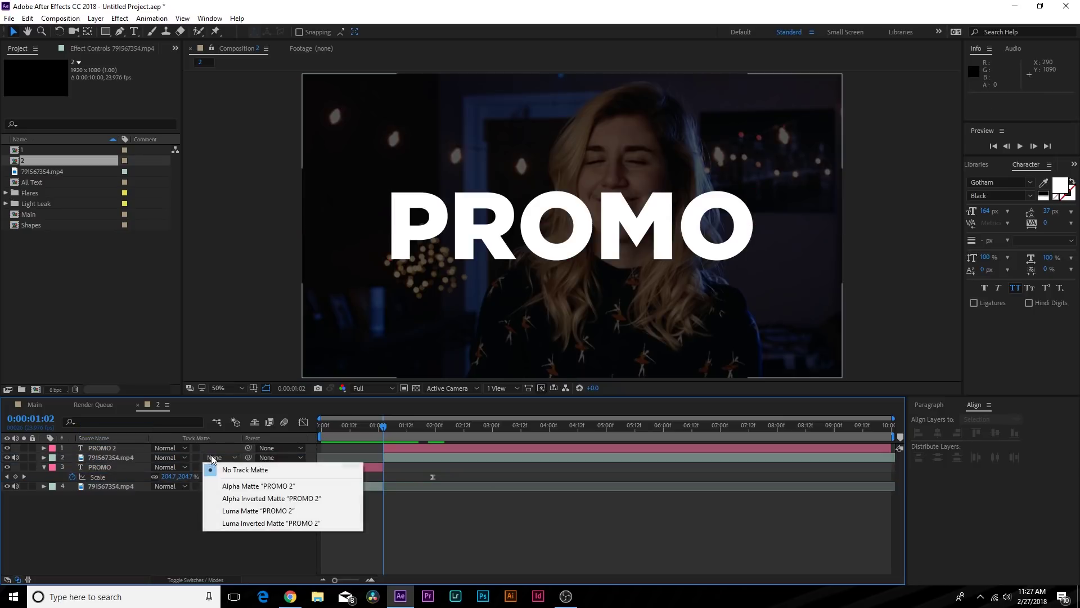
left_click(229, 487)
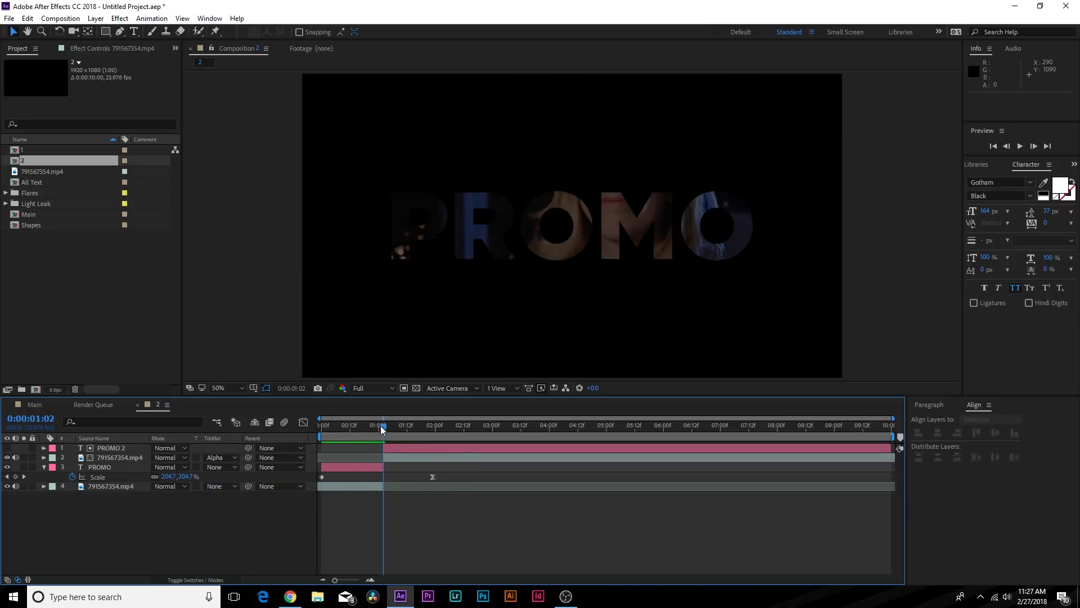
mouse_move(381, 430)
left_mouse_down()
mouse_move(369, 430)
mouse_move(406, 430)
mouse_move(385, 434)
mouse_move(397, 431)
left_mouse_up()
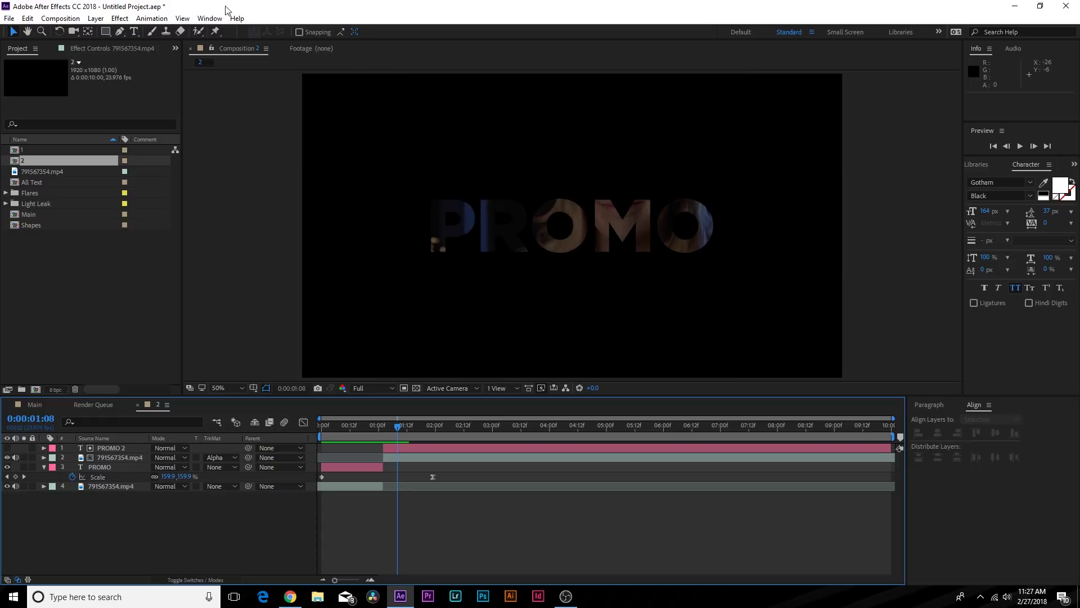
Add a white 1920 x 1080 solid beneath all other layers and trim its start to 0:00:01:02.
left_click(95, 18)
mouse_move(148, 33)
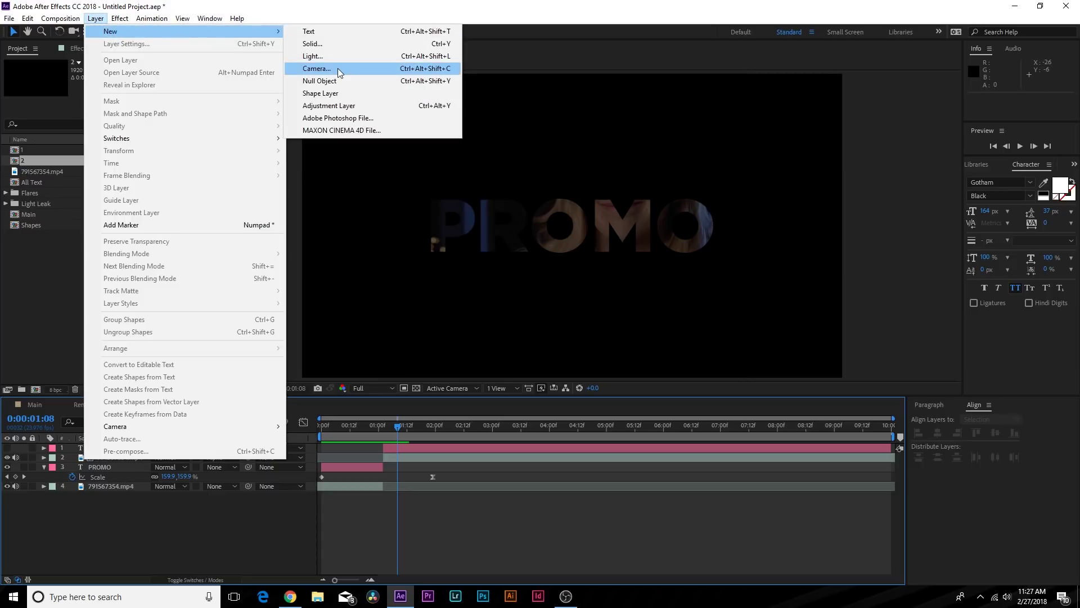
left_click(313, 43)
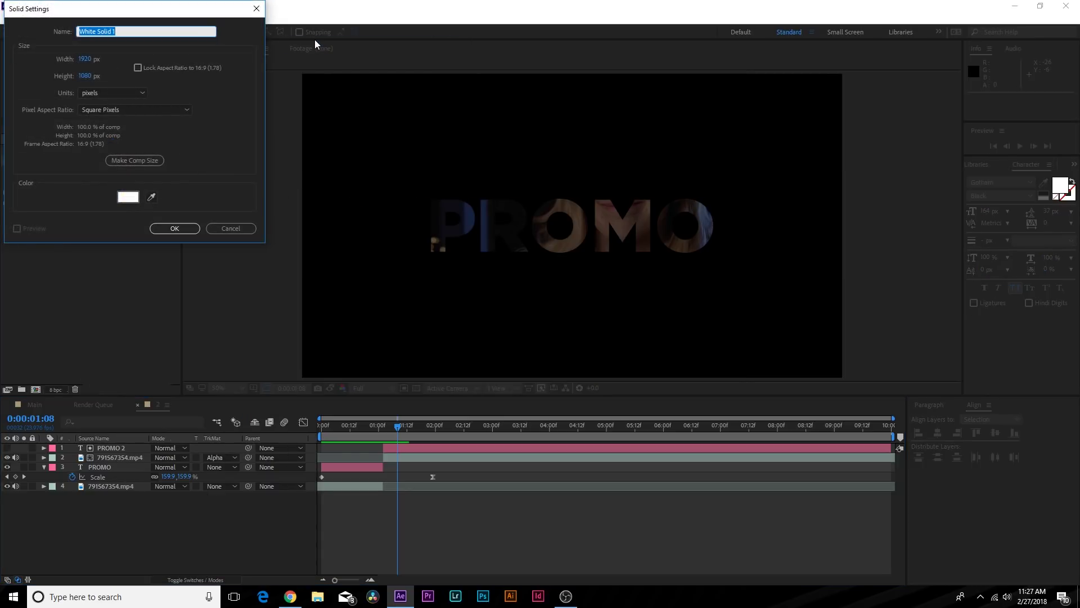
key("Return")
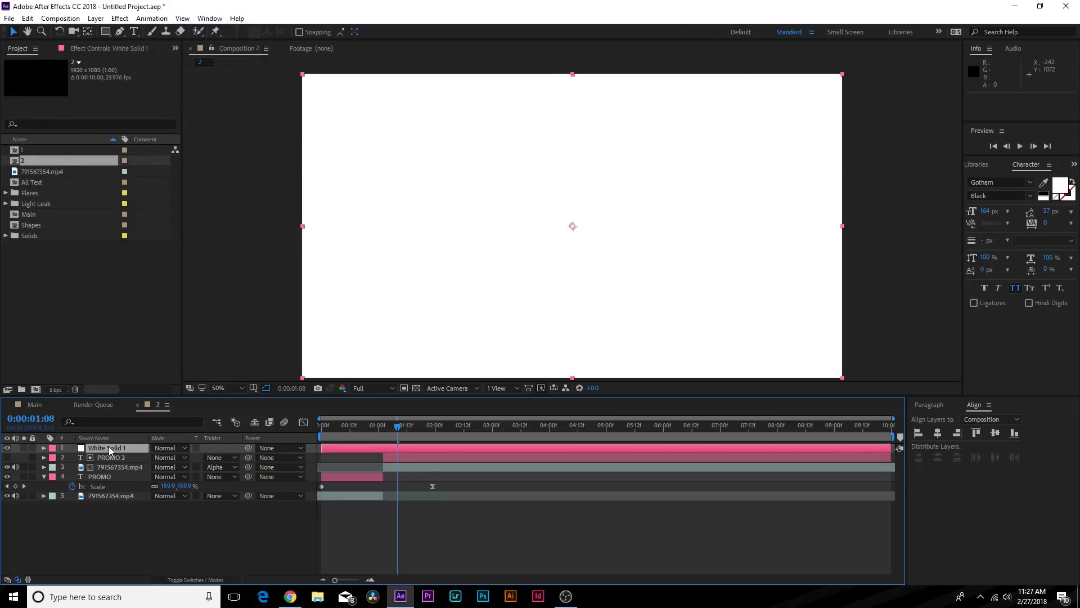
left_click_drag(110, 447, 144, 485)
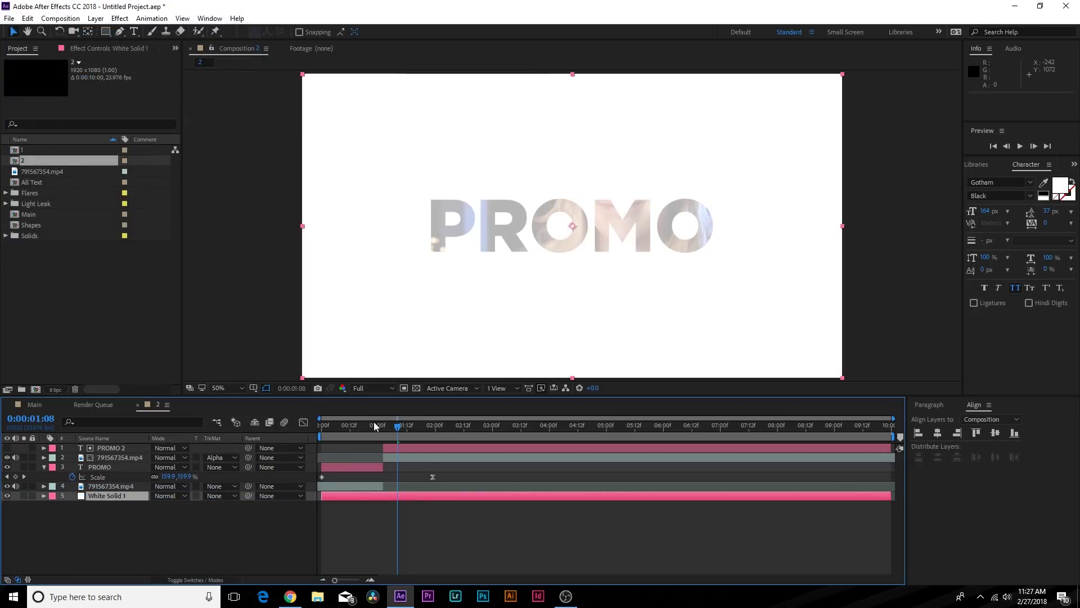
key("space")
key("space")
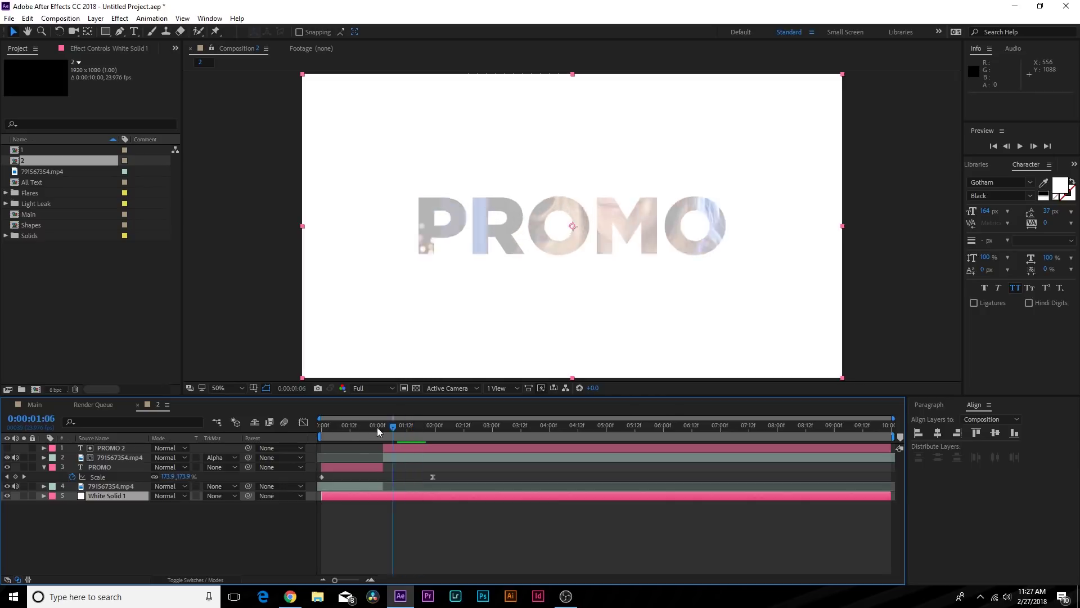
left_click_drag(318, 437, 384, 441)
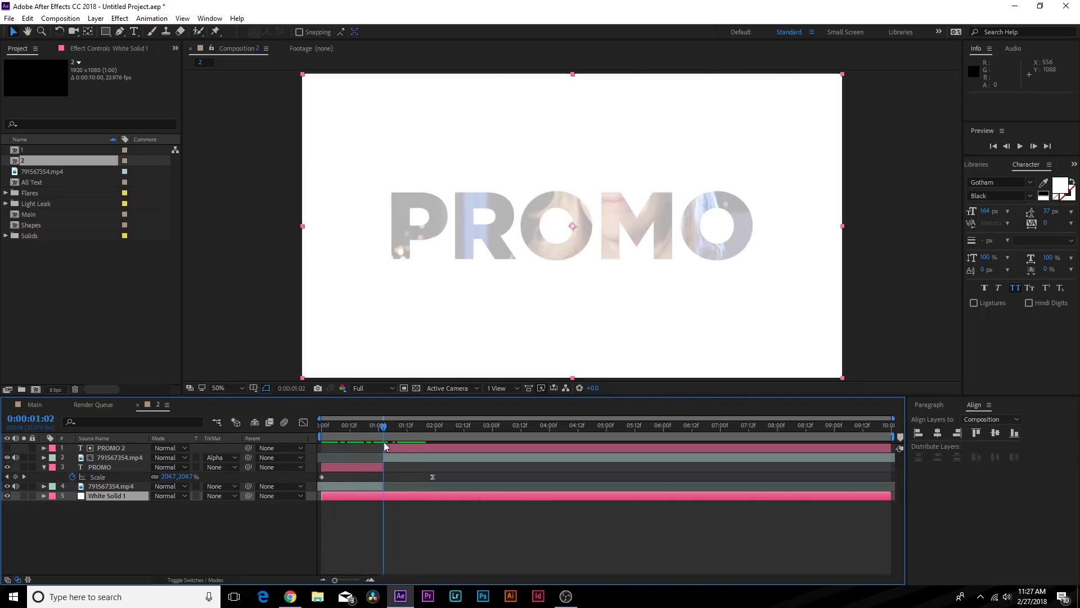
left_click_drag(323, 497, 382, 500)
Set the opacity of the footage segment matted by PROMO 2 to 65%.
left_click_drag(392, 427, 405, 433)
left_click(394, 454)
key("t")
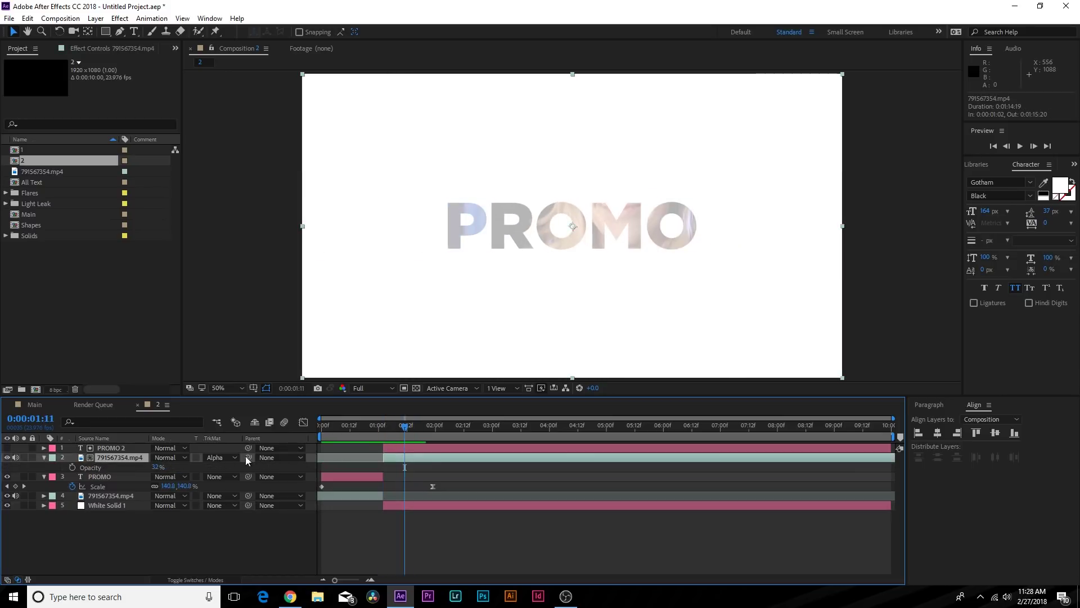
left_click_drag(158, 468, 210, 470)
Split PROMO 2, its matted footage and the white solid at 0:00:01:17, keeping only their earlier parts.
left_click_drag(355, 424, 419, 443)
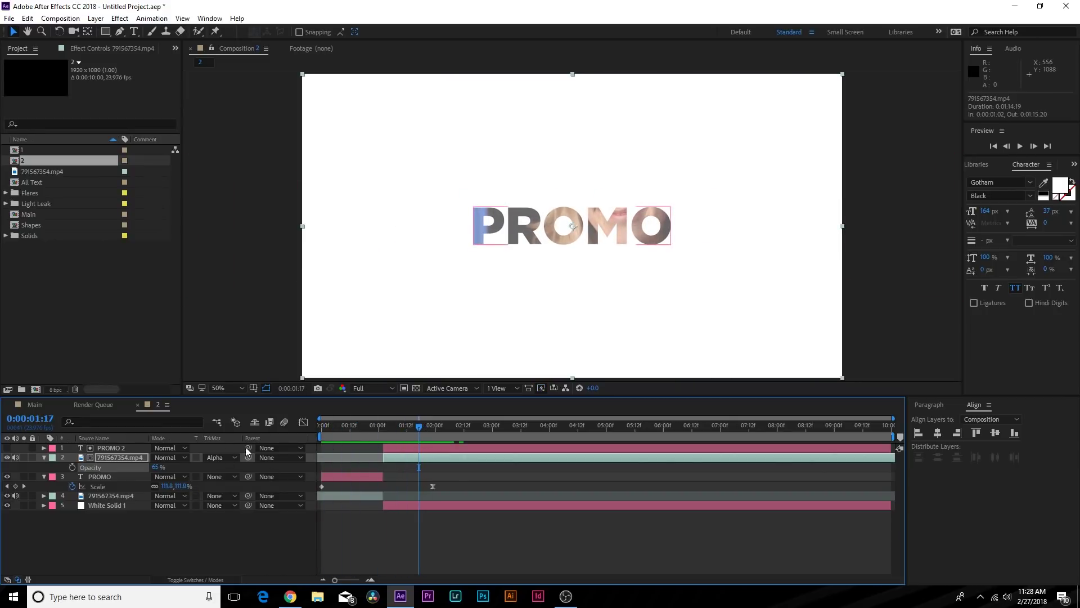
left_click(107, 447, "ctrl")
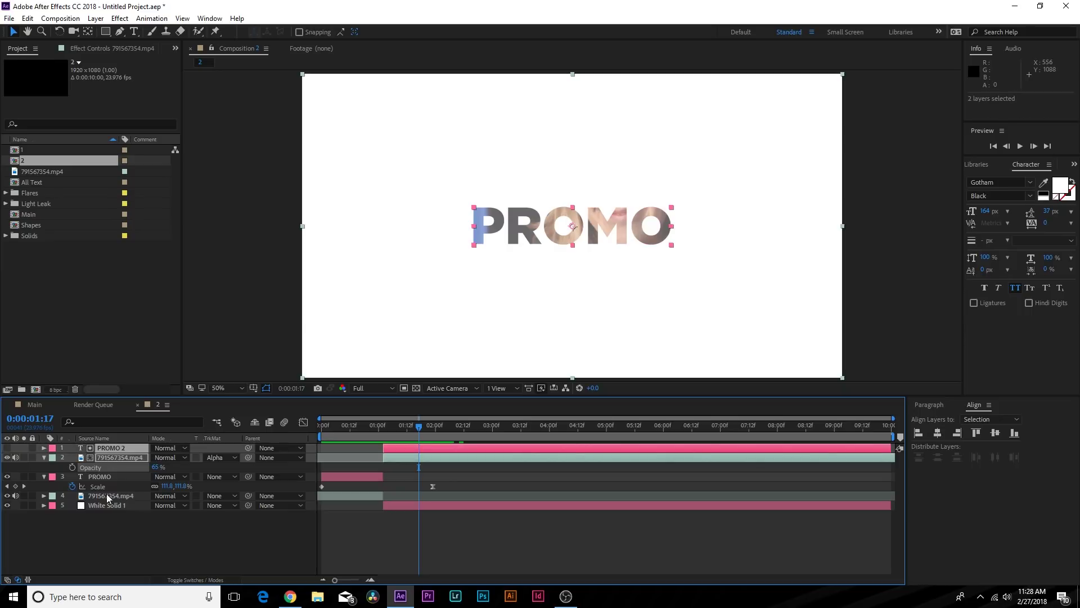
left_click(109, 505, "ctrl")
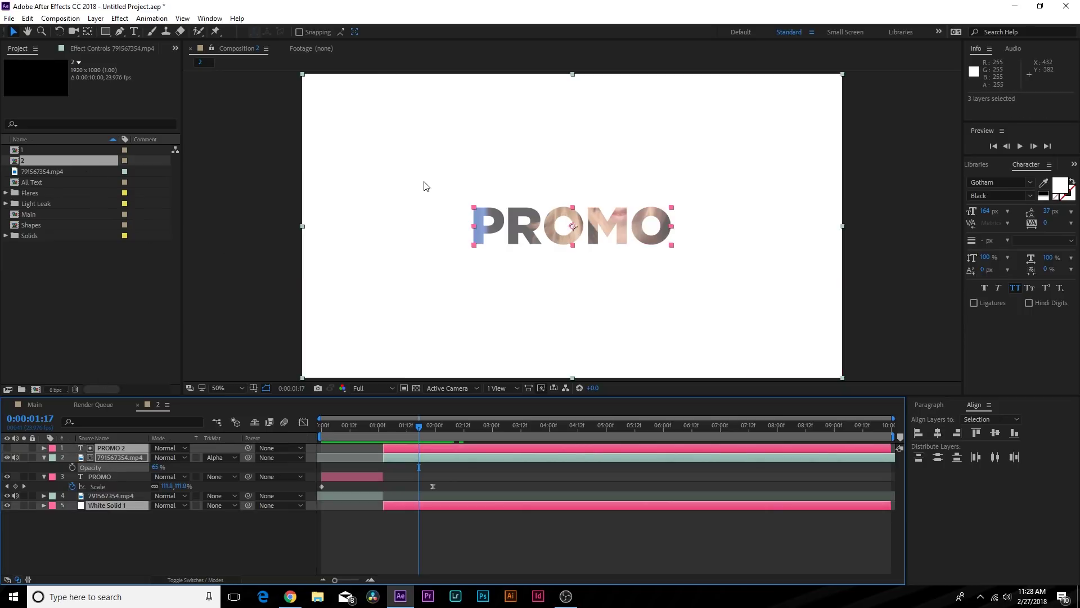
left_click(27, 18)
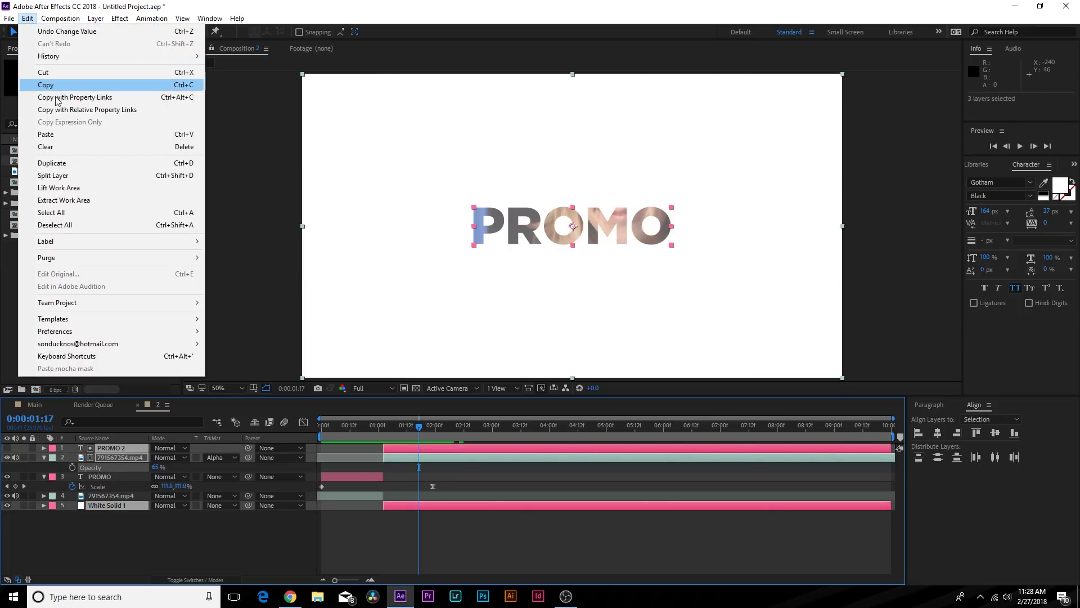
left_click(53, 176)
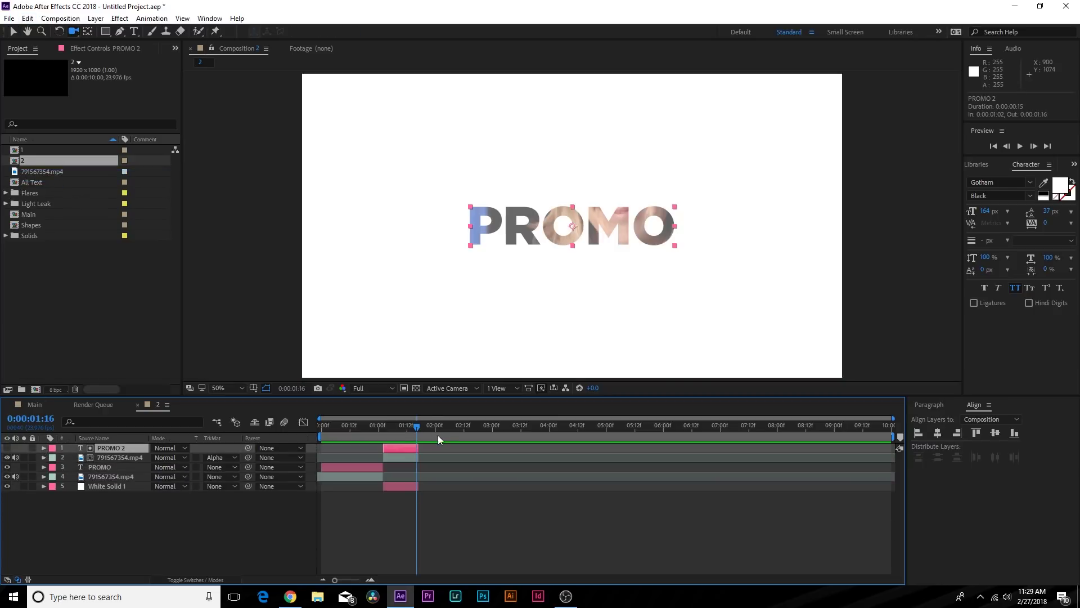
Duplicate the PROMO 2 text layer and trim the copy to run from 0:00:01:17 to 0:00:03:07.
mouse_move(397, 427)
left_mouse_down()
mouse_move(337, 428)
mouse_move(409, 431)
left_mouse_up()
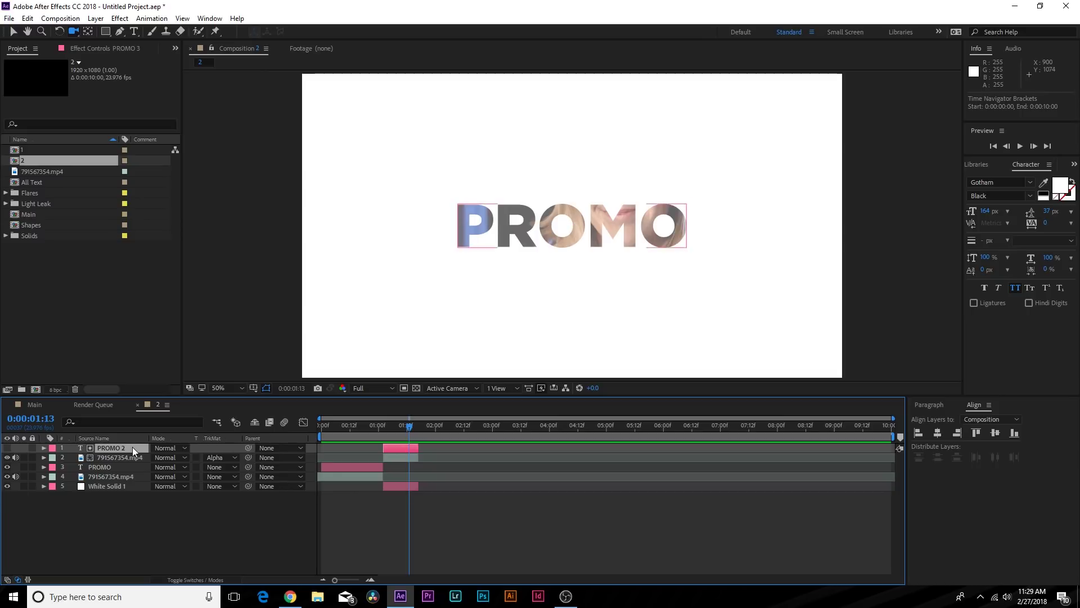
key("ctrl+d")
left_click_drag(419, 445, 511, 447)
left_click_drag(384, 448, 442, 445)
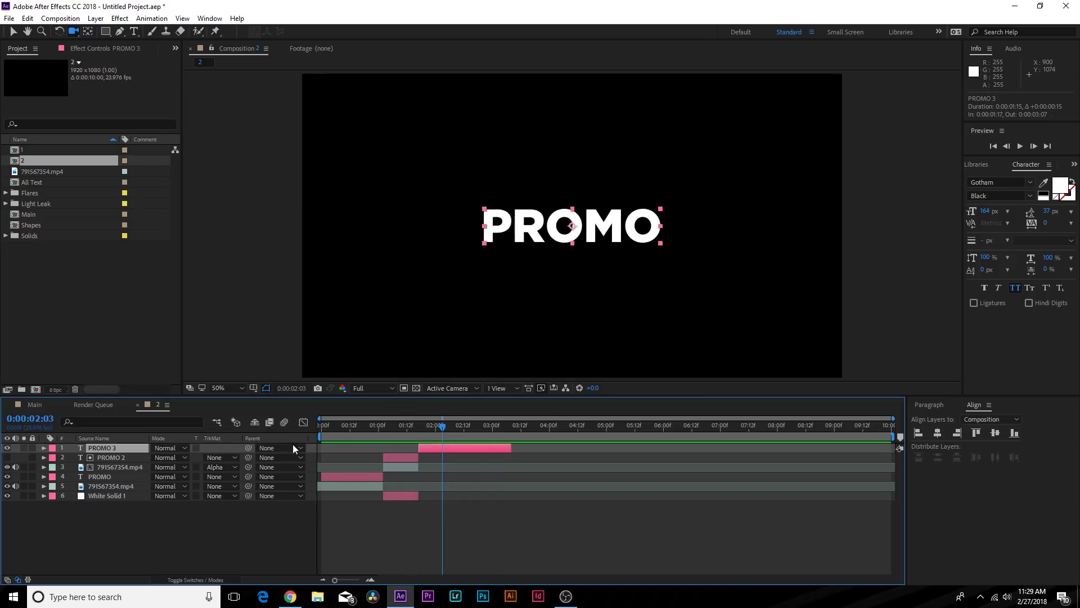
Duplicate the first 791567354.mp4 footage segment and retime the copy to start at 0:00:01:17 and run alongside PROMO 3.
left_click(112, 467)
left_click(107, 477)
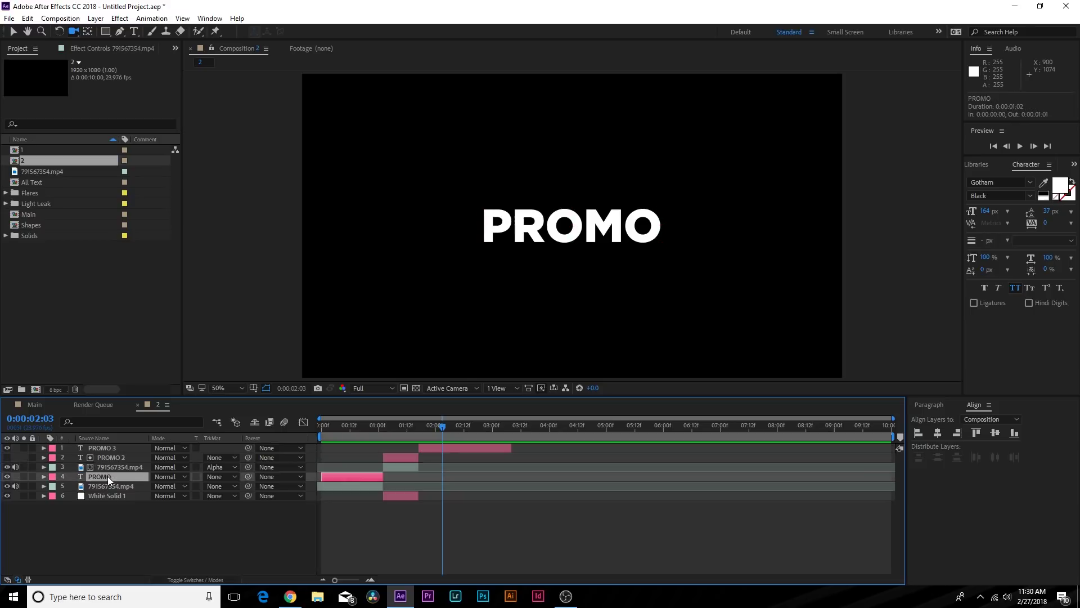
left_click(110, 485)
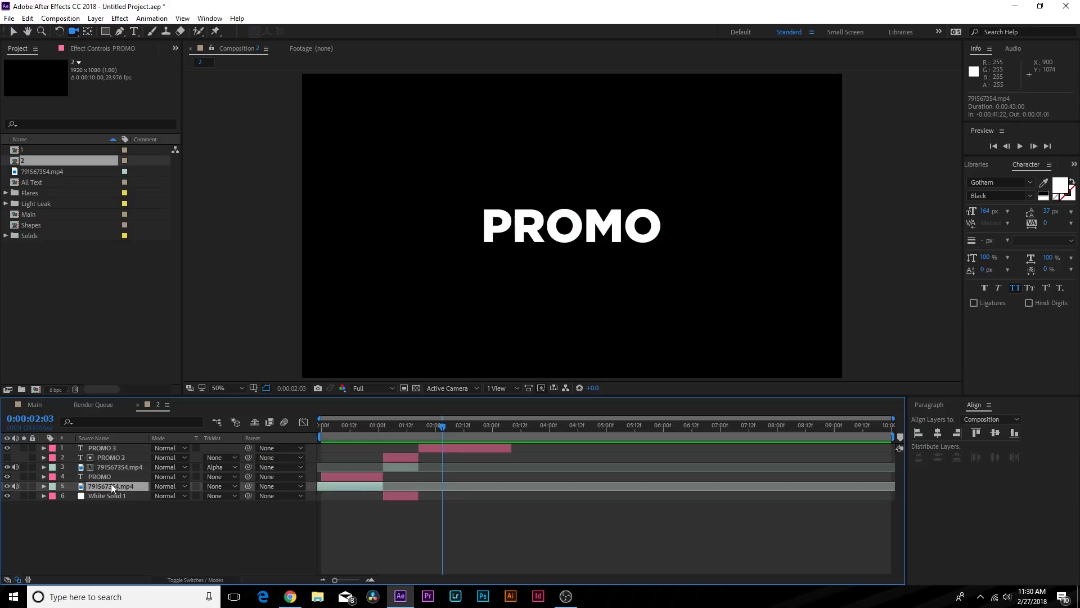
key("ctrl+d")
left_click_drag(323, 484, 589, 487)
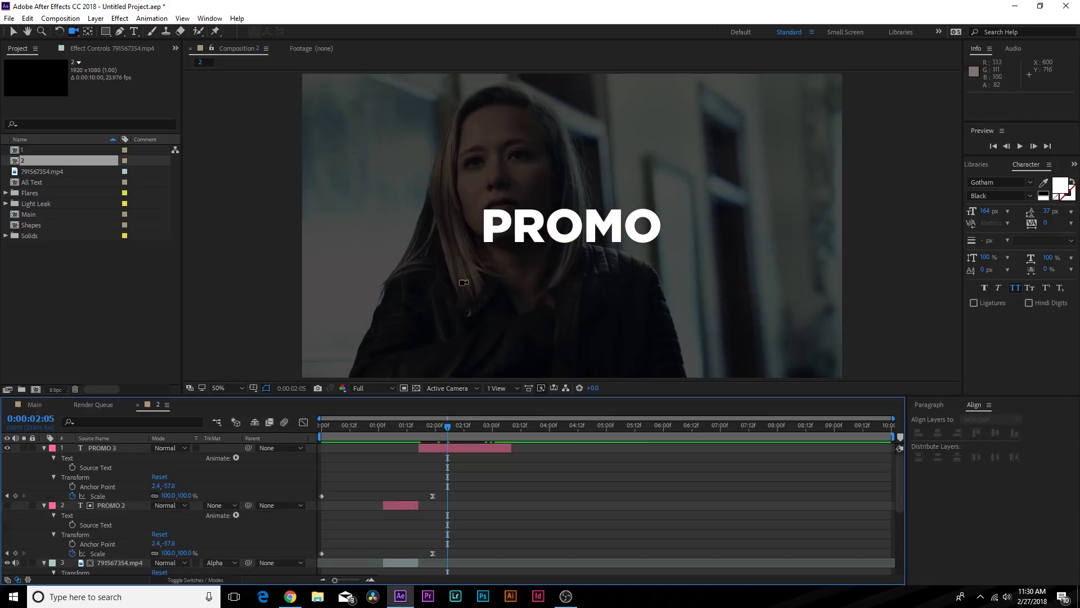
key("u")
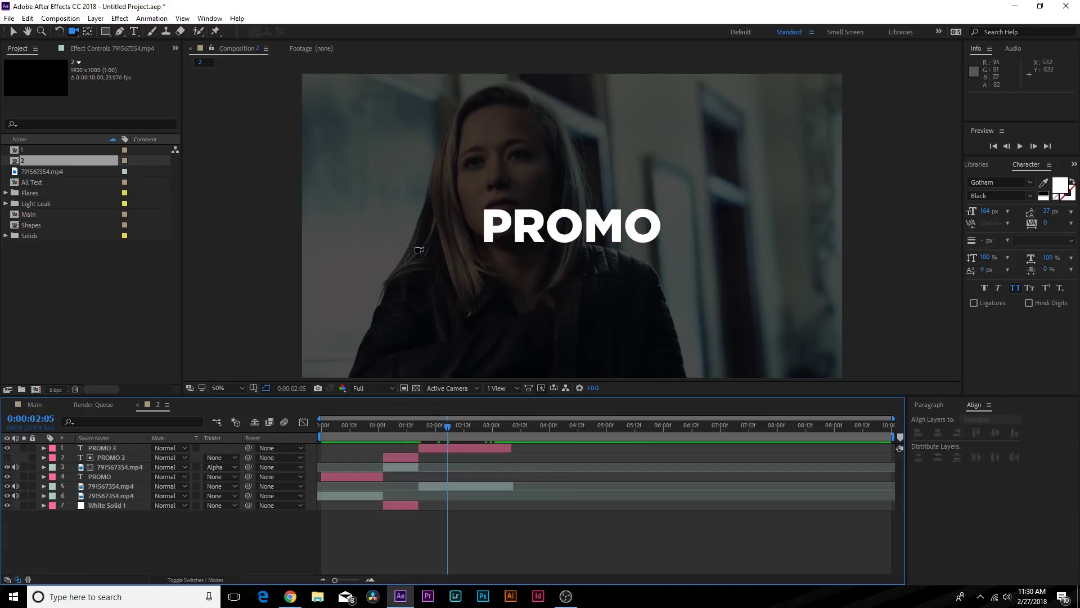
Draw a rectangle about 2270 x 262 px filled with pink ED258D across the full frame width over the PROMO text.
left_click_drag(104, 31, 135, 34)
left_click(302, 32)
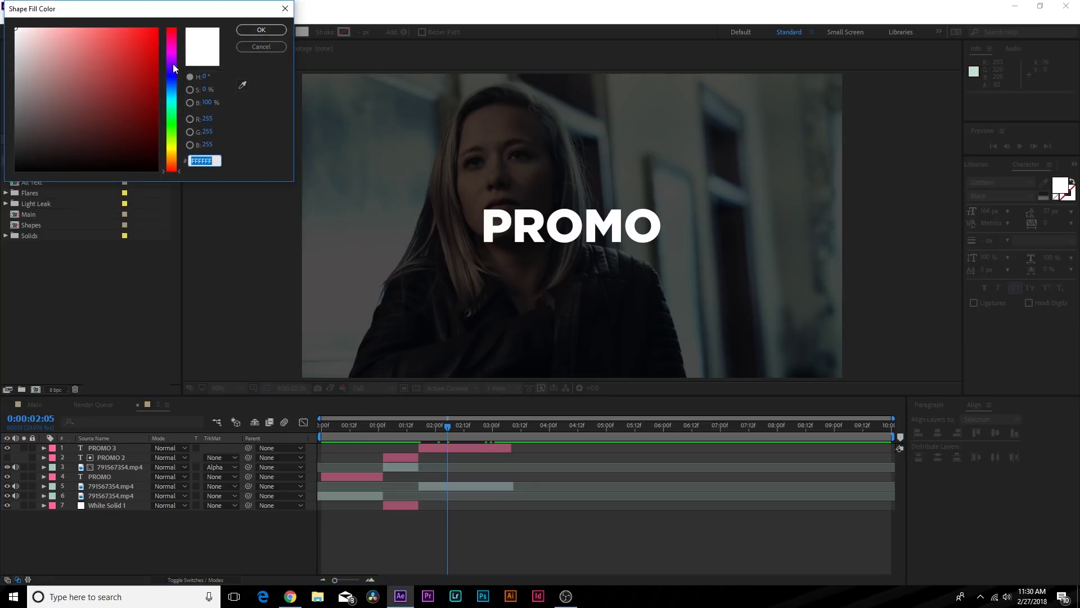
left_click(171, 38)
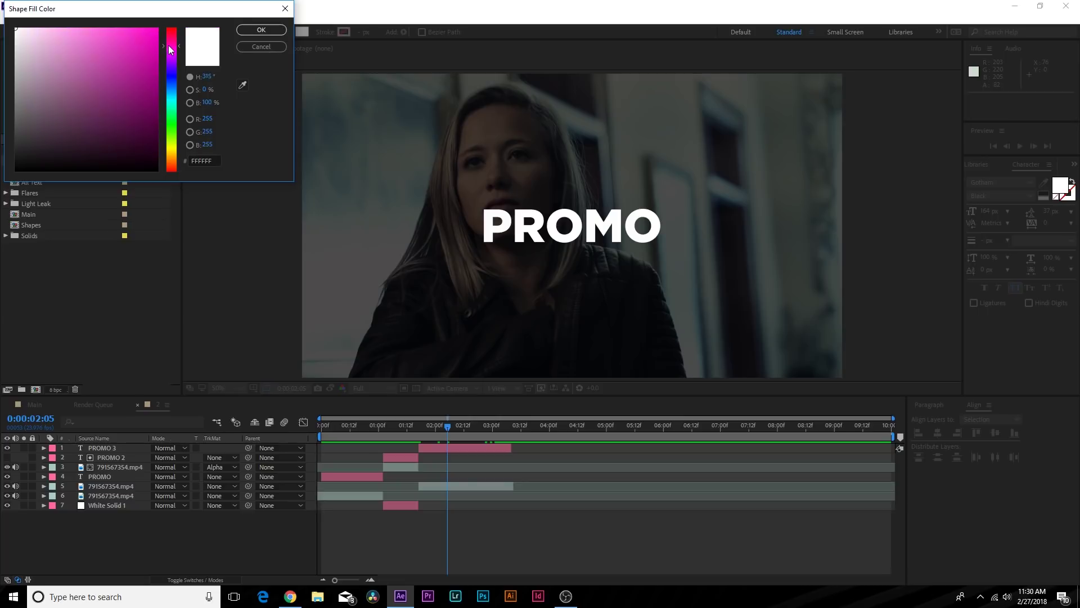
left_click(167, 39)
left_click(135, 38)
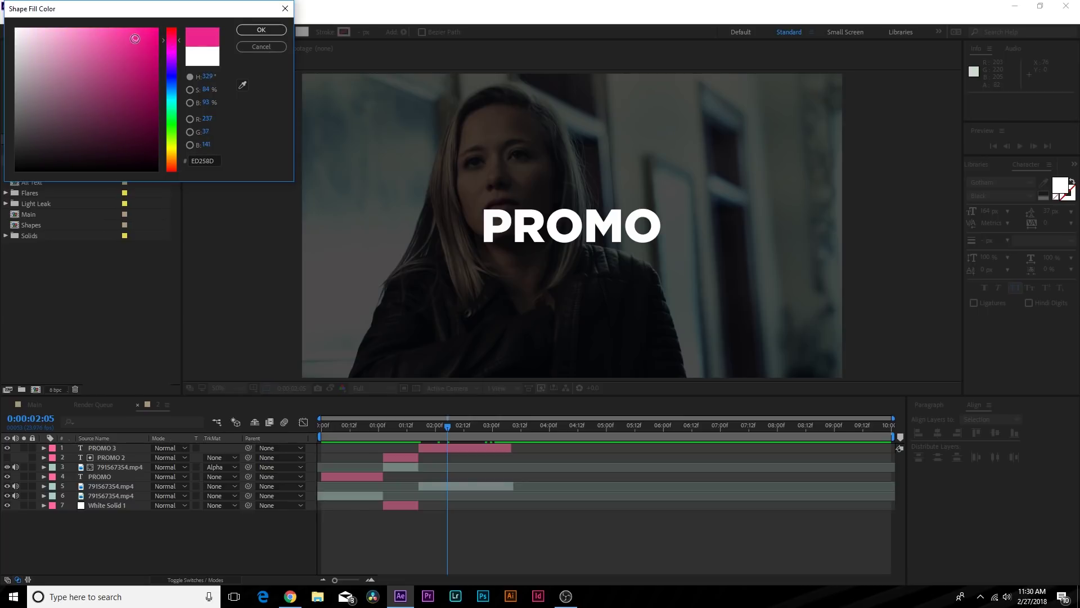
left_click(255, 31)
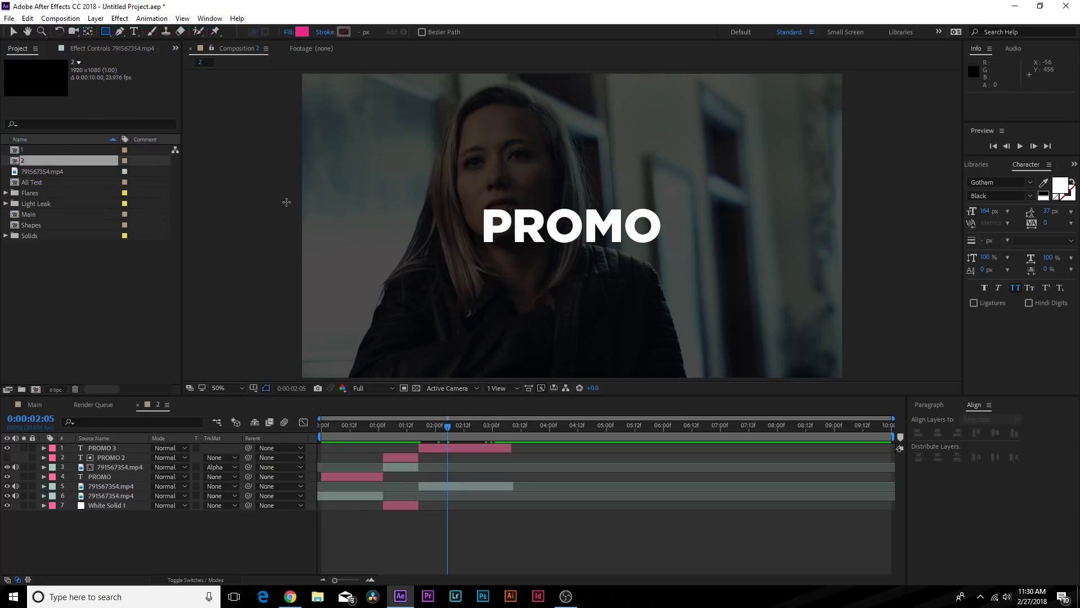
mouse_move(283, 197)
left_mouse_down()
mouse_move(712, 282)
mouse_move(921, 272)
left_mouse_up()
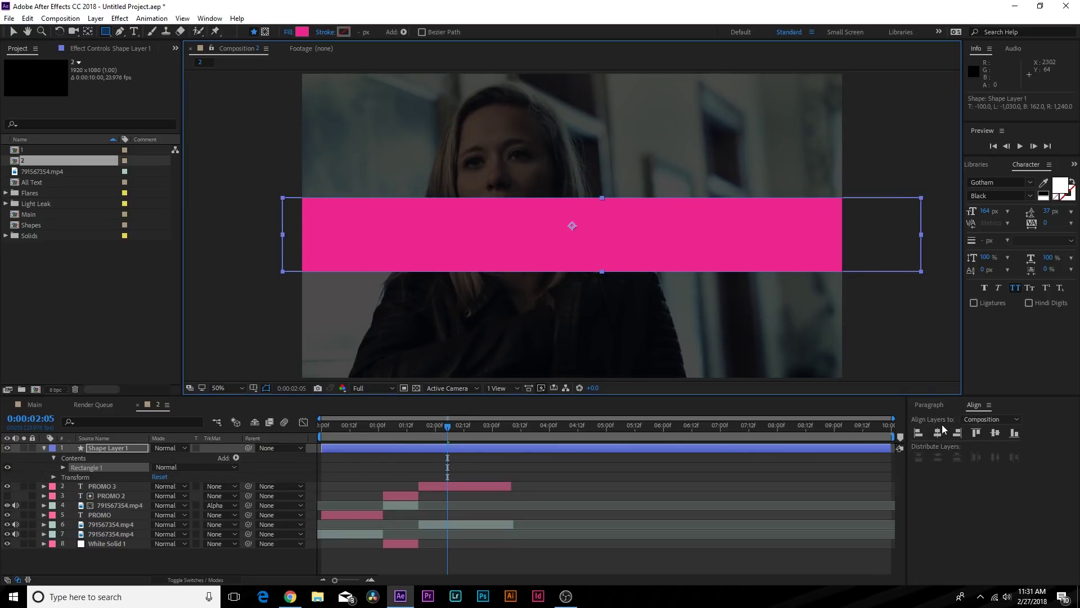
Center the pink bar in the composition both horizontally and vertically, and place its layer directly below PROMO, above the 0:00:01:17 footage copy.
left_click(938, 432)
left_click(995, 433)
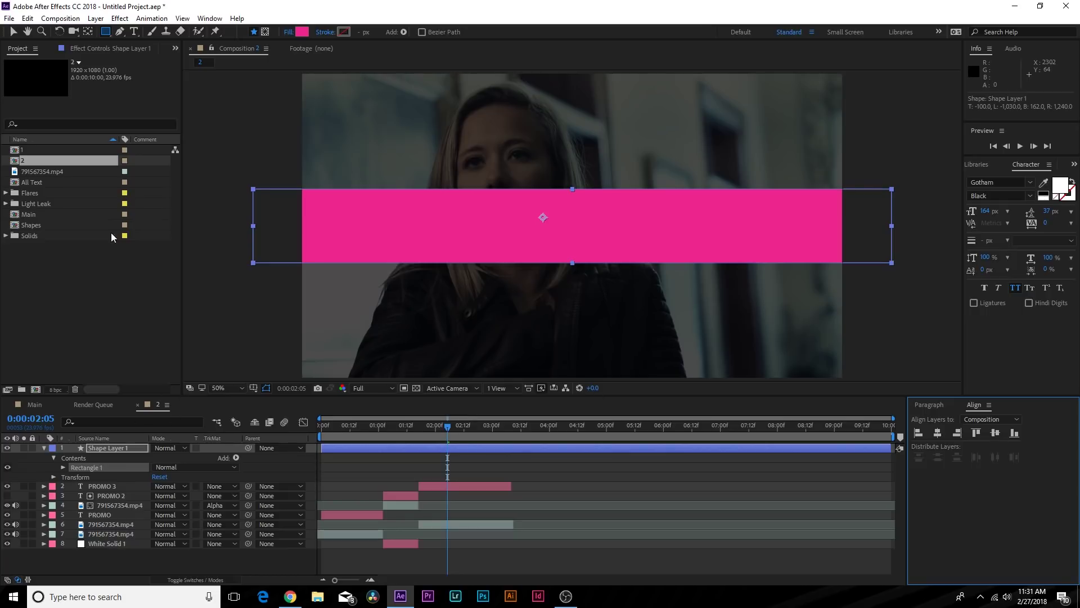
left_click(10, 32)
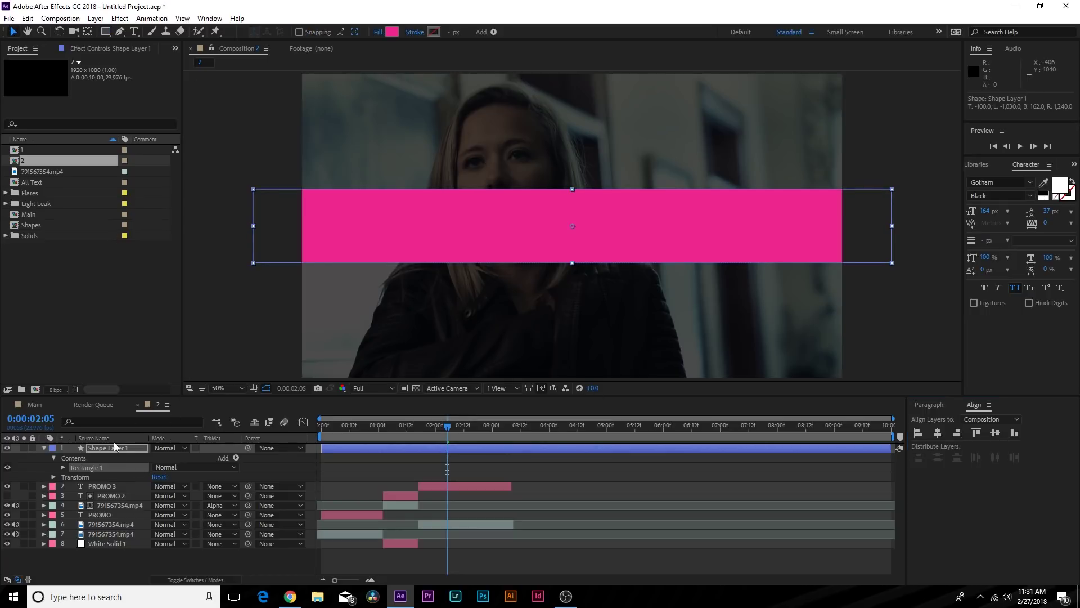
left_click_drag(115, 447, 125, 532)
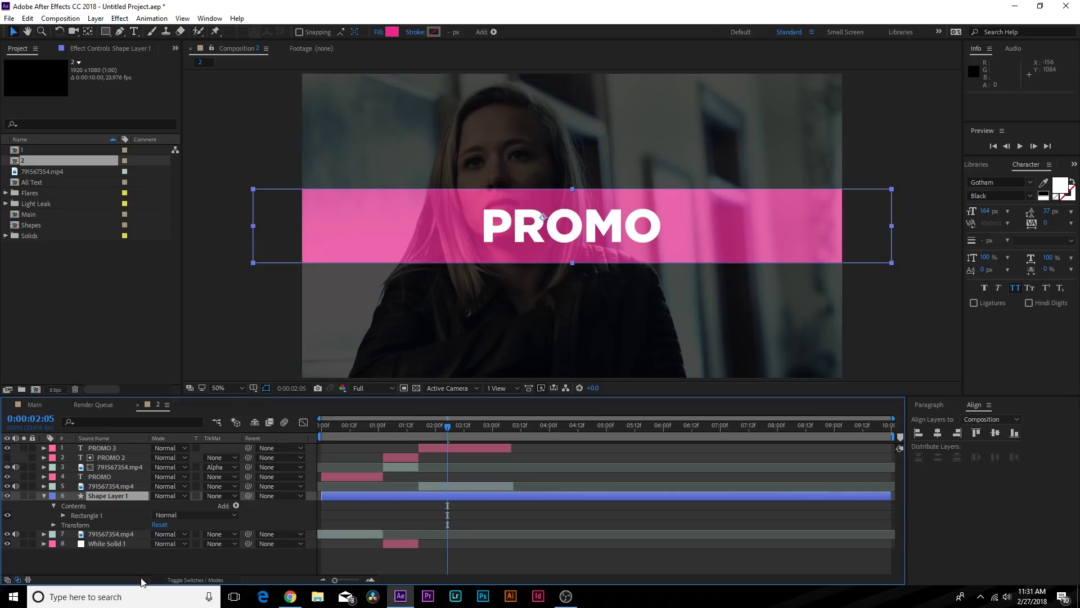
key("t")
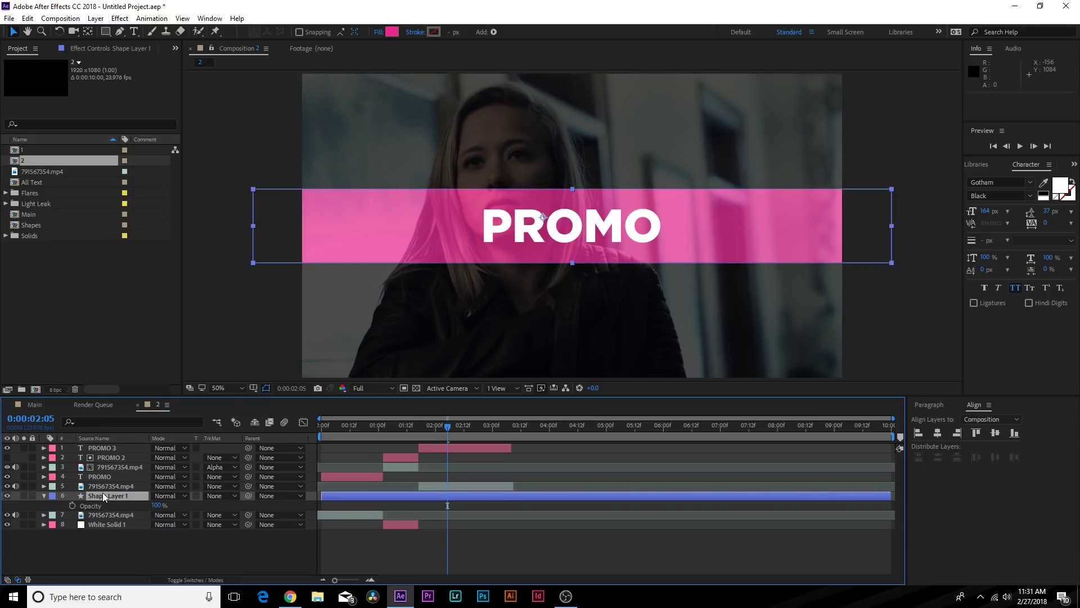
left_click_drag(103, 492, 112, 483)
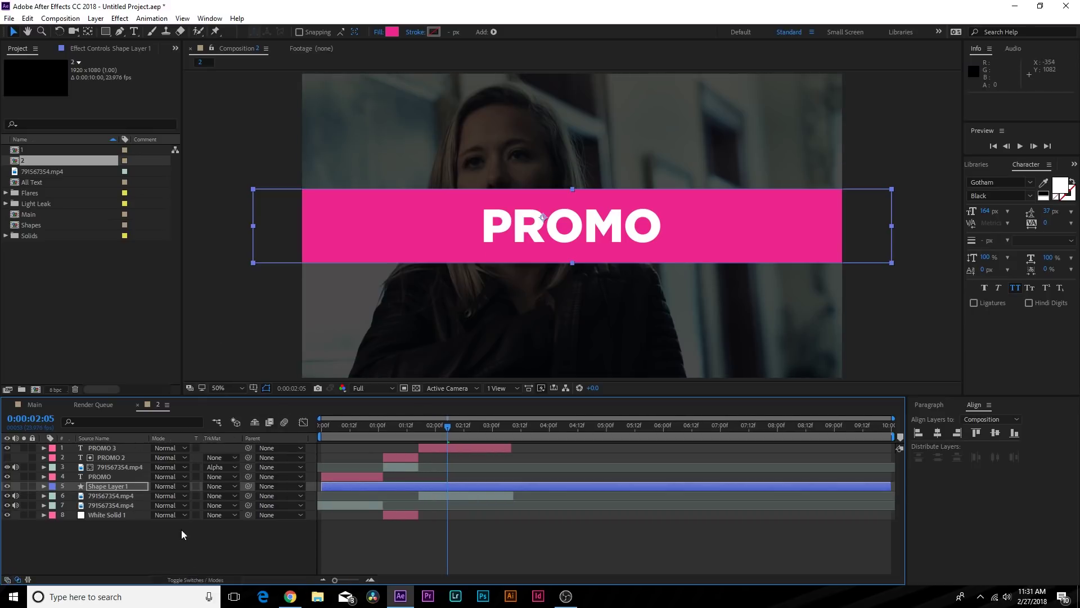
Set the pink bar's blending mode to Overlay and trim its layer to start at 0:00:01:17 and end with the footage copy.
left_click(164, 486)
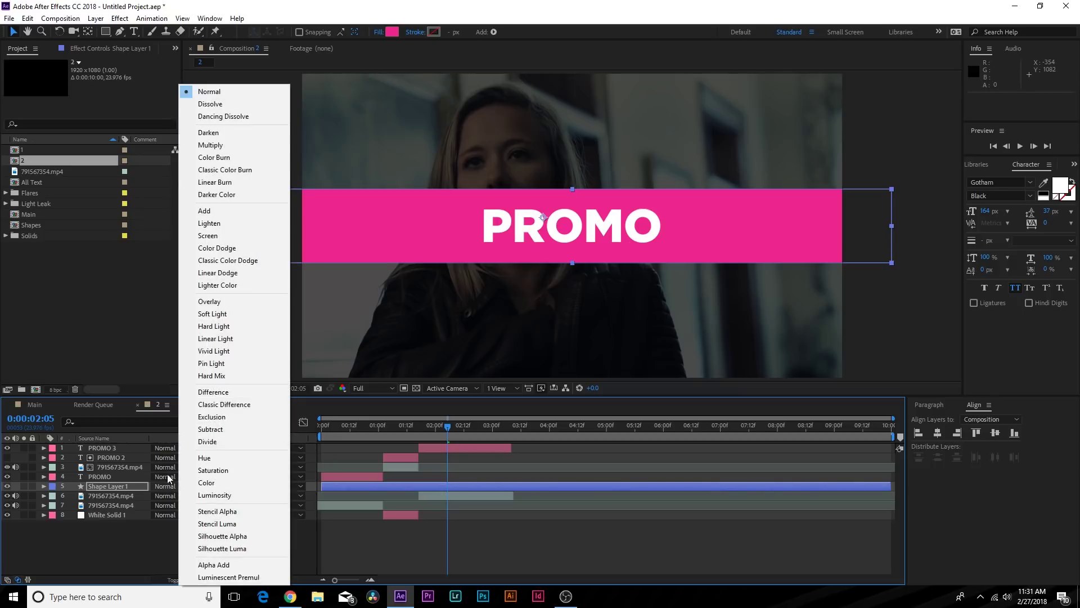
left_click(224, 303)
left_click(165, 485)
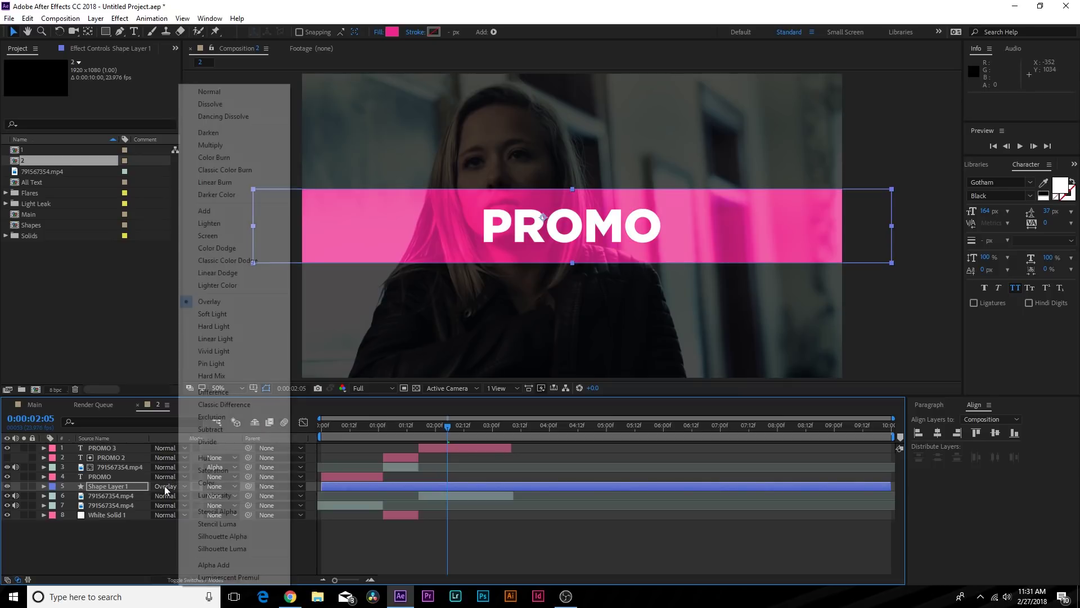
left_click(204, 313)
left_click(164, 485)
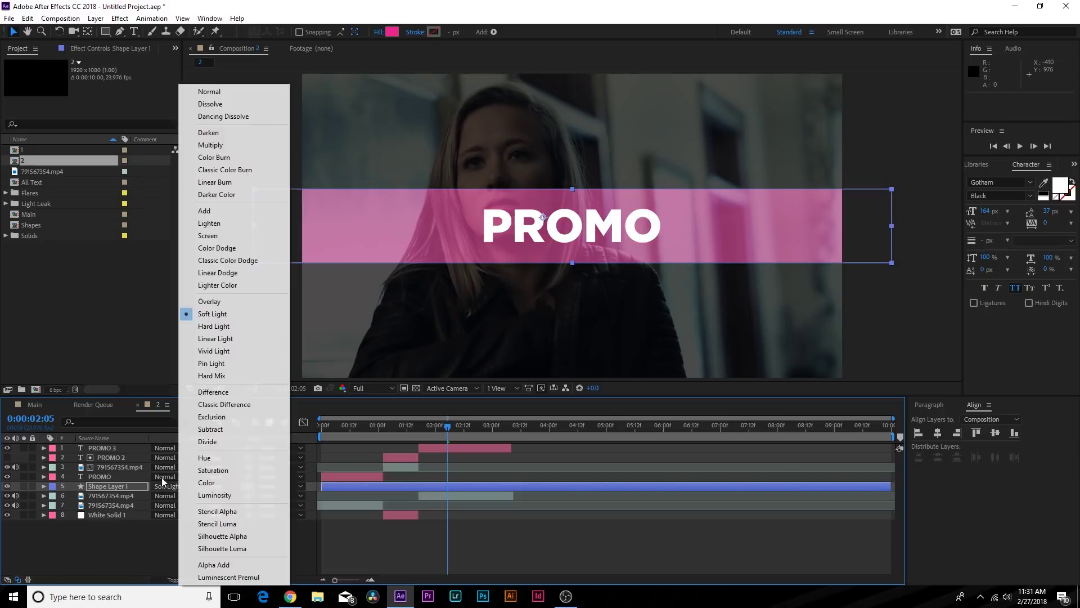
left_click(207, 304)
left_click(202, 552)
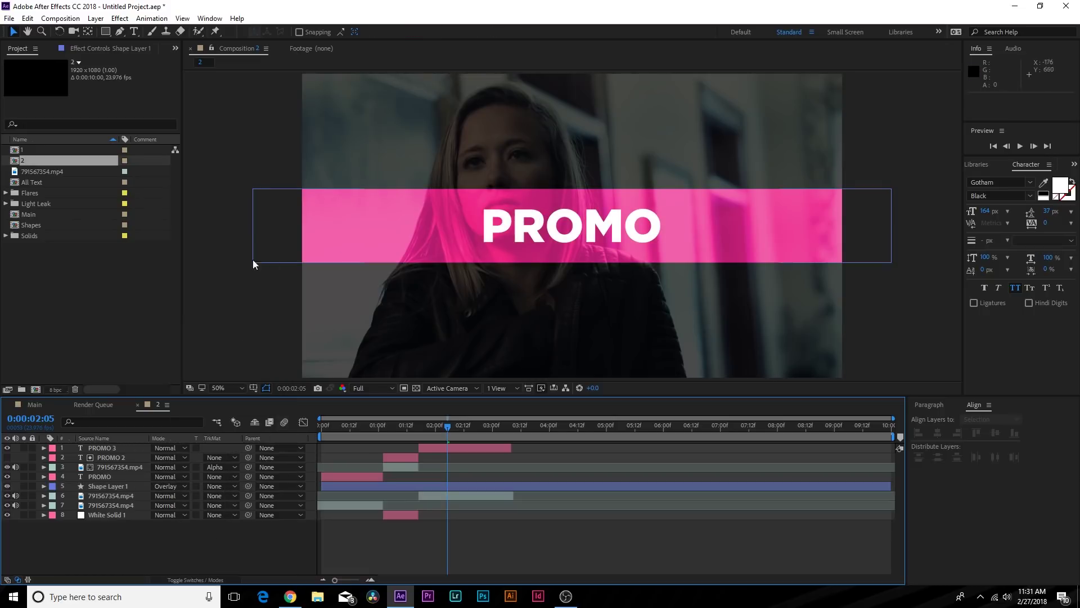
mouse_move(428, 430)
left_mouse_down()
mouse_move(387, 434)
mouse_move(418, 433)
left_mouse_up()
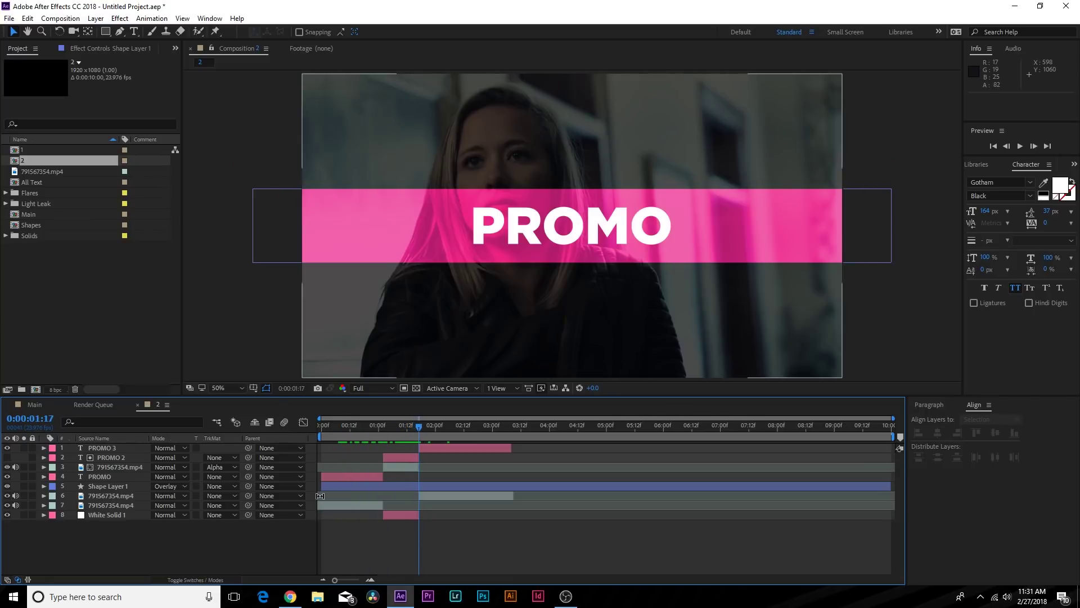
left_click_drag(321, 486, 419, 486)
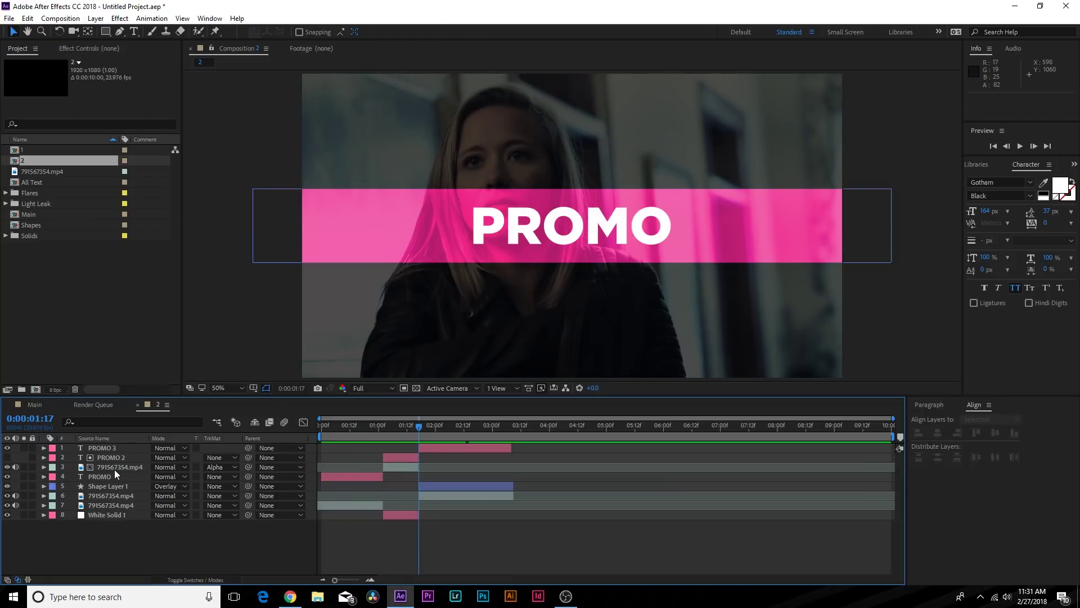
Add a Tracking animator to PROMO 3 and keyframe the Tracking Amount from 0 at 0:00:01:17 to 85 at 0:00:03:07.
left_click(110, 448)
left_click(45, 447)
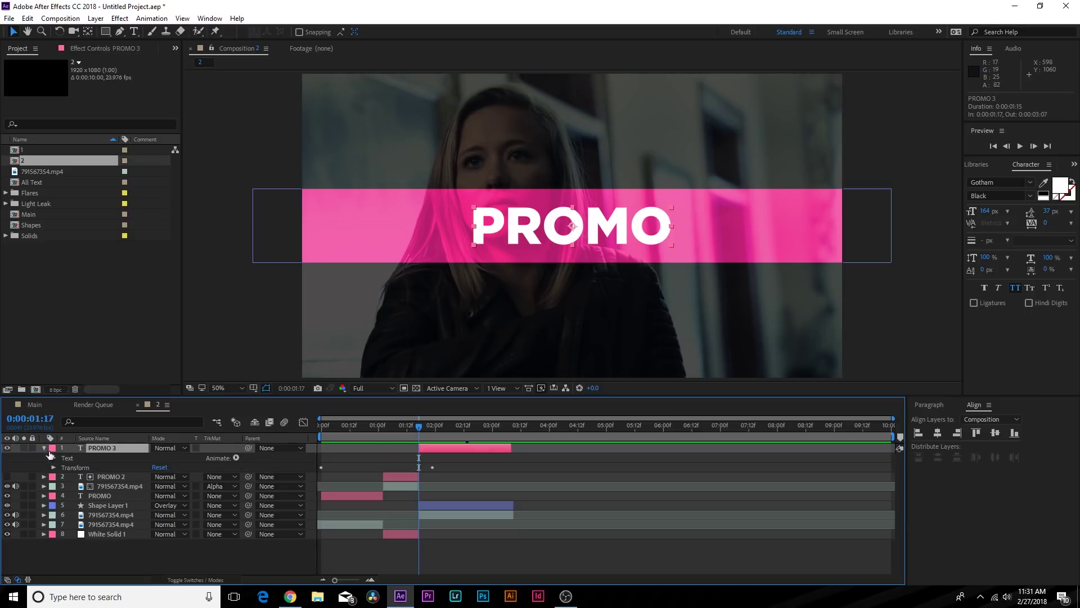
left_click(236, 457)
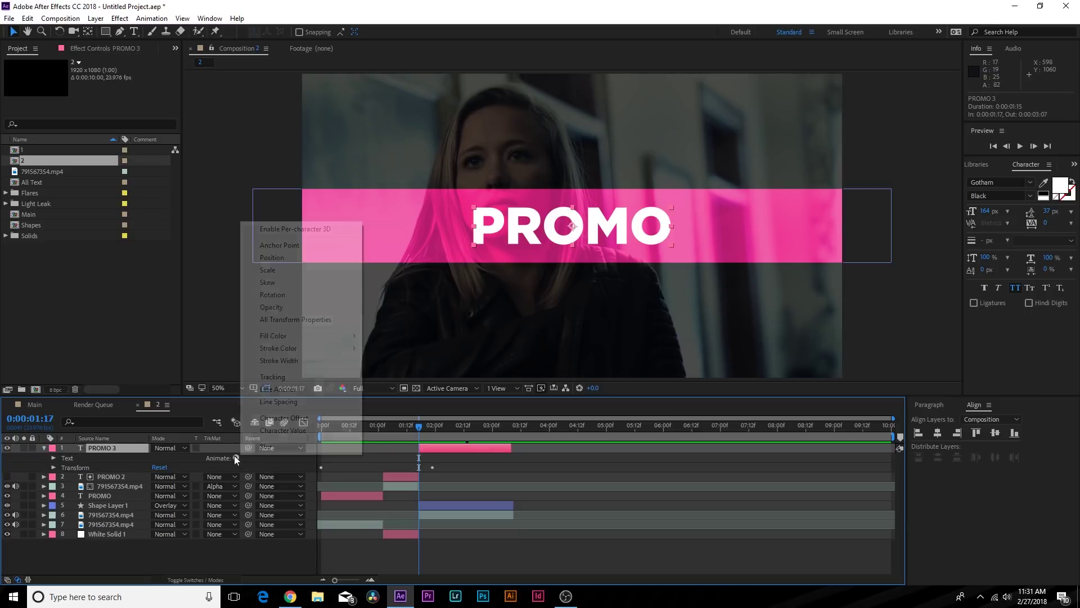
left_click(273, 376)
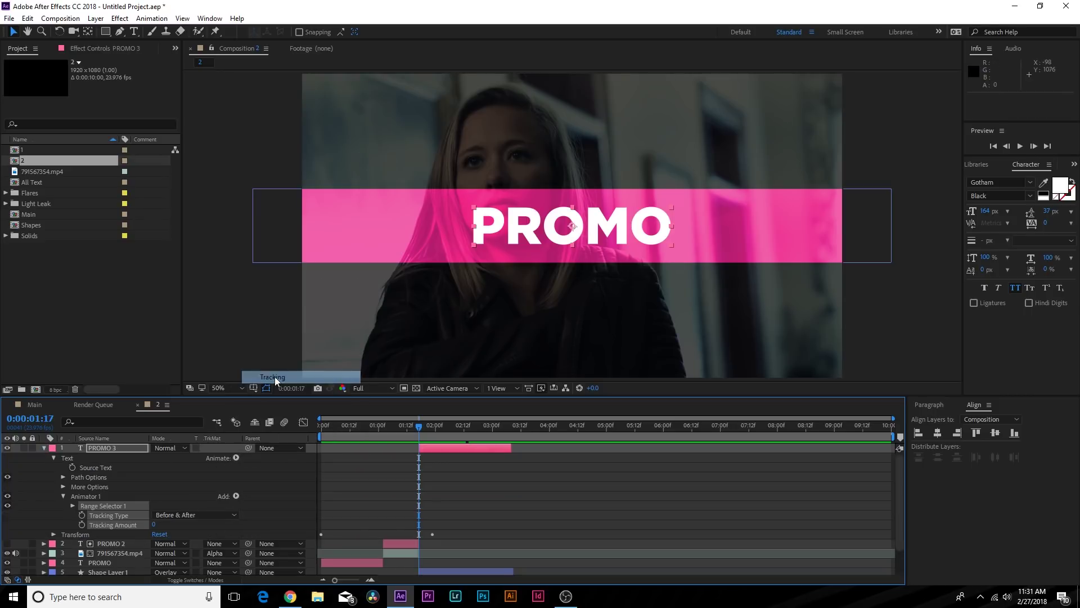
left_click(82, 524)
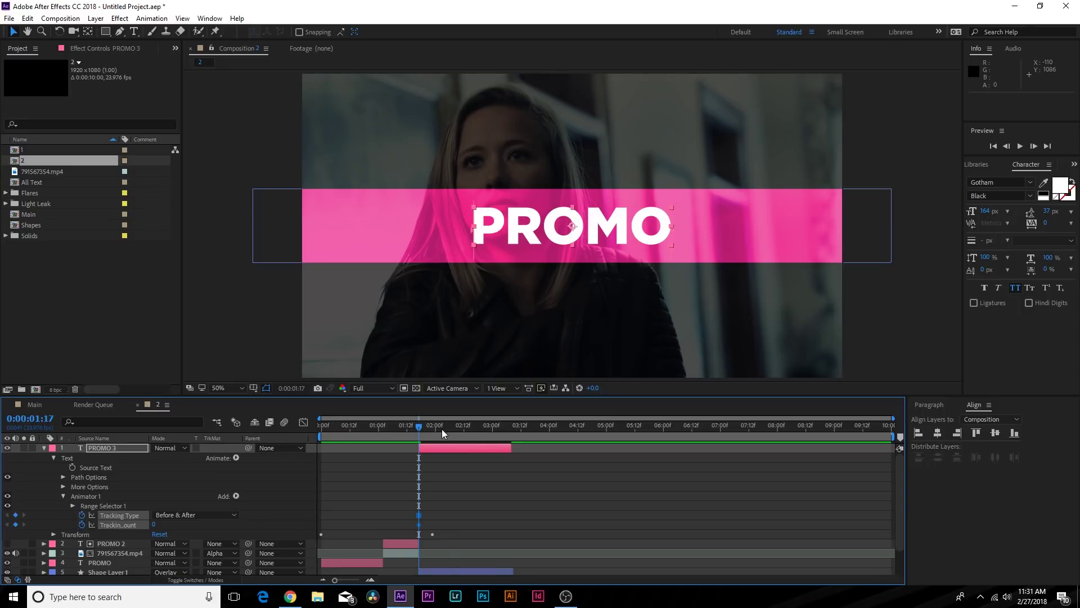
left_click_drag(442, 432, 508, 435)
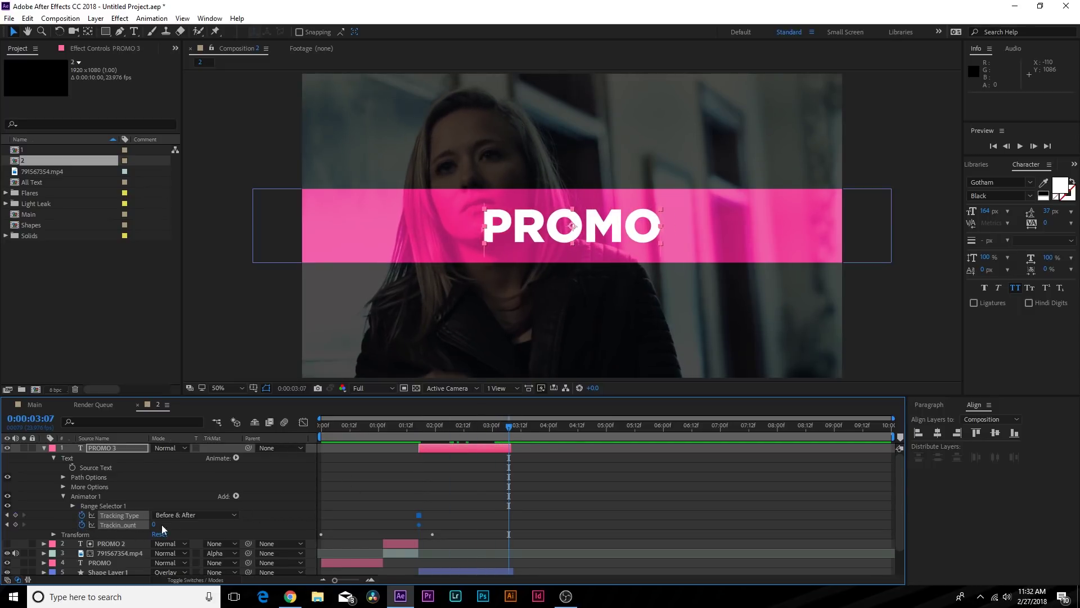
left_click_drag(153, 526, 201, 526)
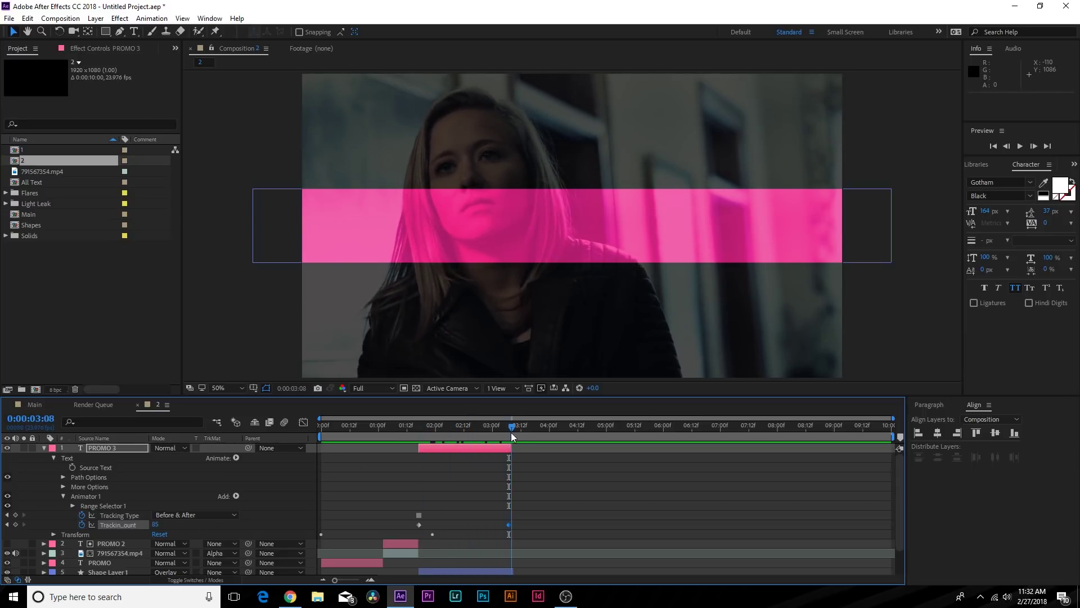
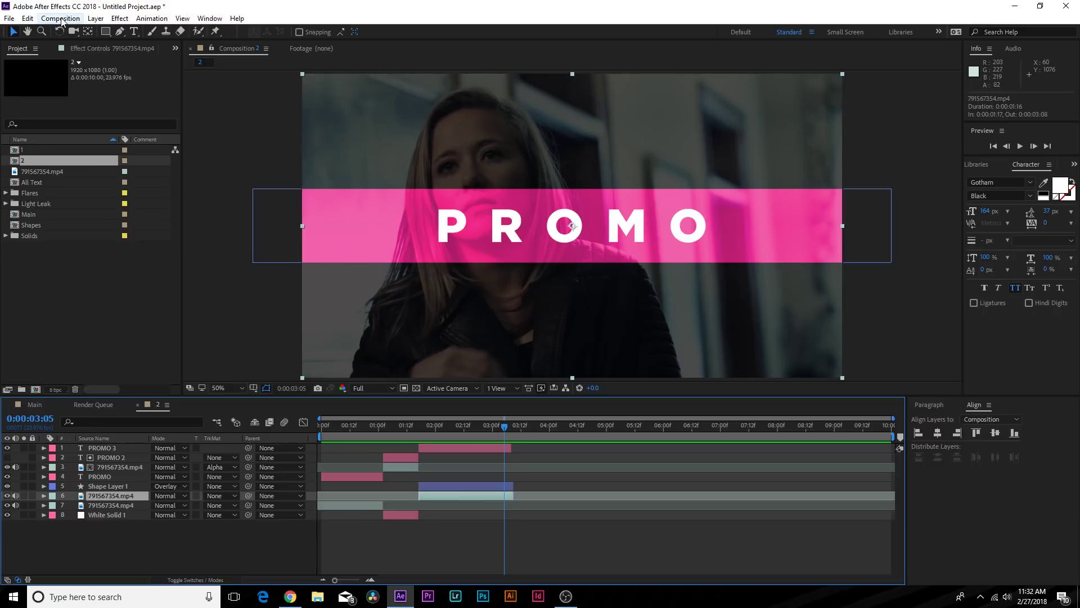
Pre-compose the 0:00:01:17 footage copy as Footage, moving all attributes into the new composition, and trim its start to 0:00:01:17.
left_click(96, 18)
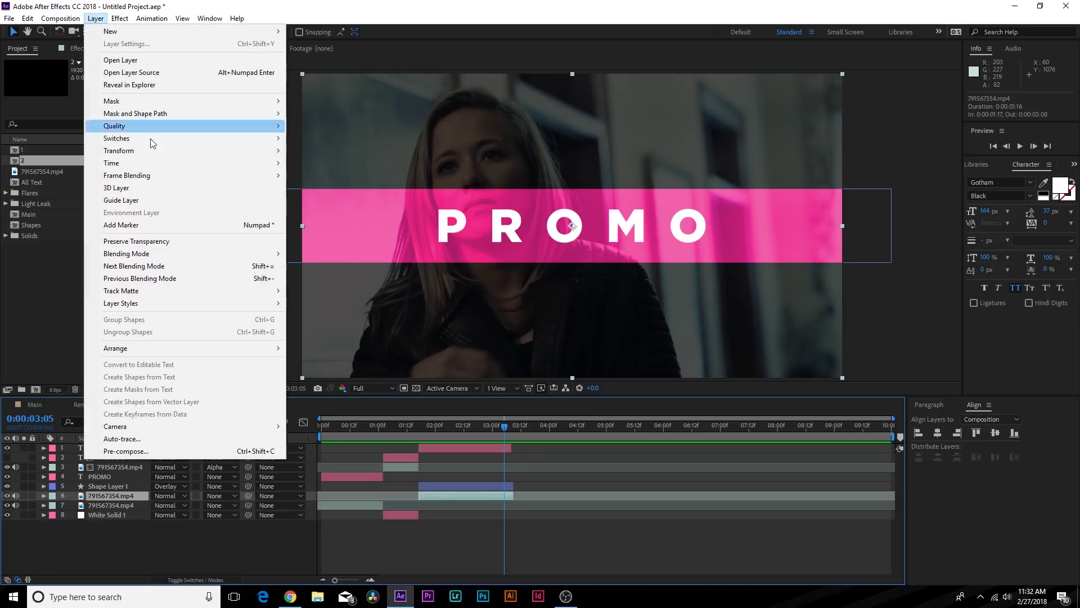
left_click(131, 451)
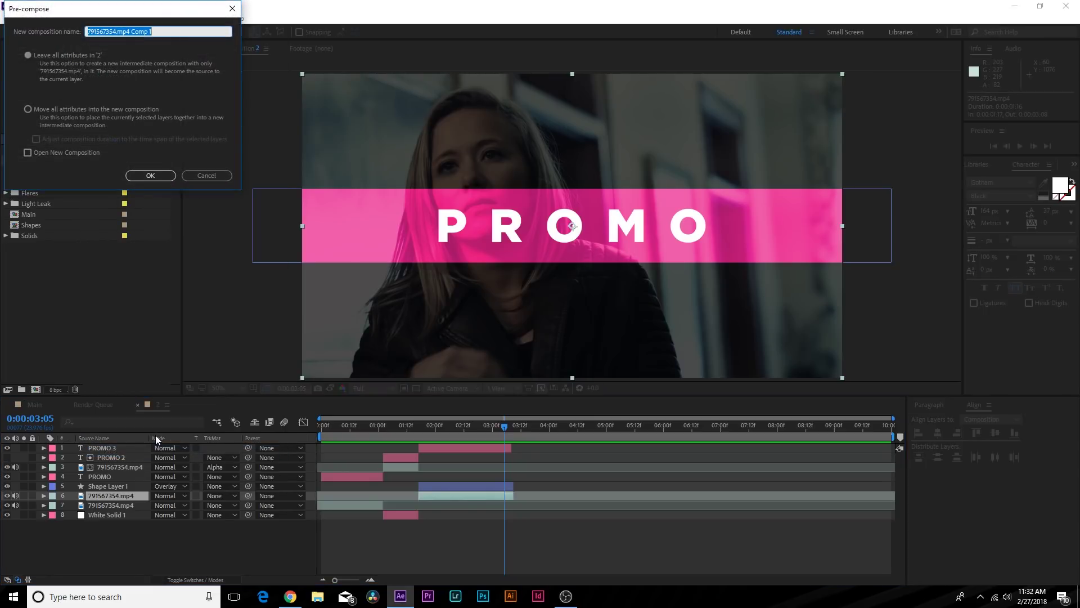
type("Footage")
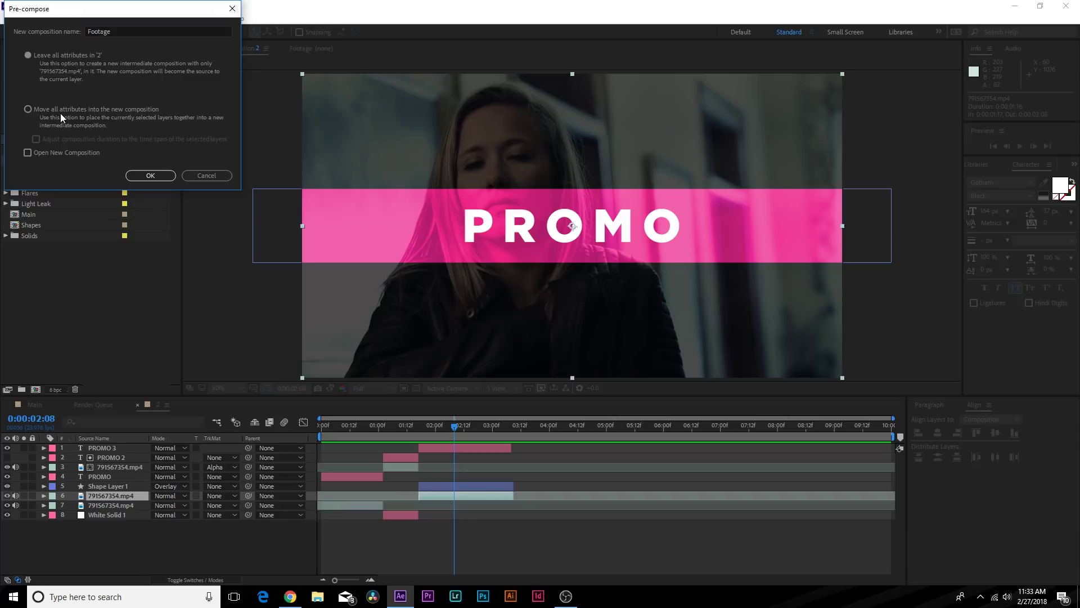
left_click(62, 110)
left_click(155, 175)
key("q")
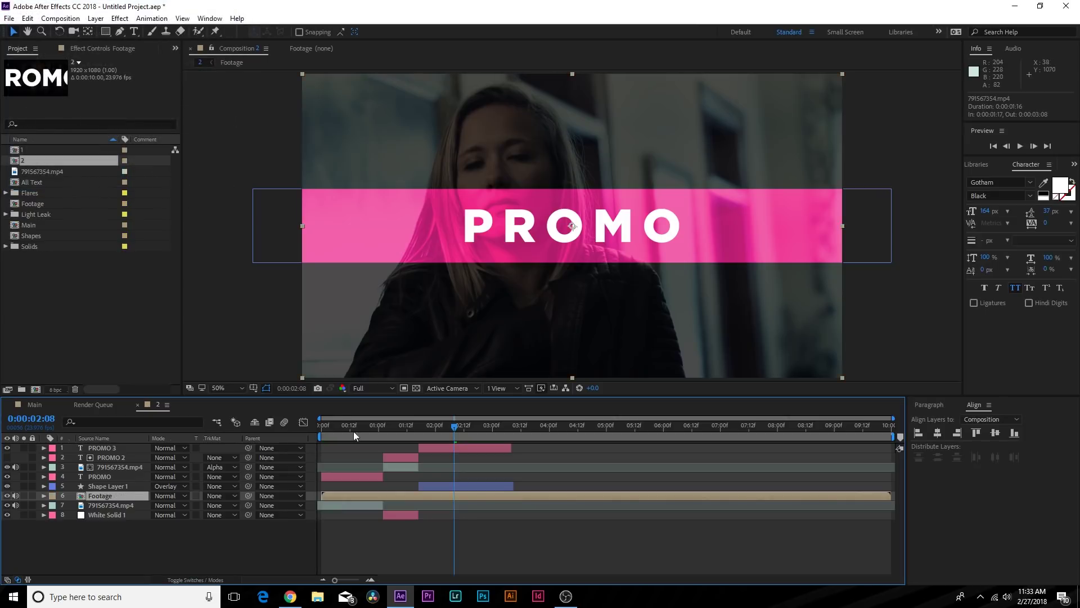
left_click_drag(322, 495, 412, 492)
Mask the Footage layer with a rectangle covering the area above the pink bar, and mask a duplicate to the area below the bar.
left_click_drag(104, 36, 130, 37)
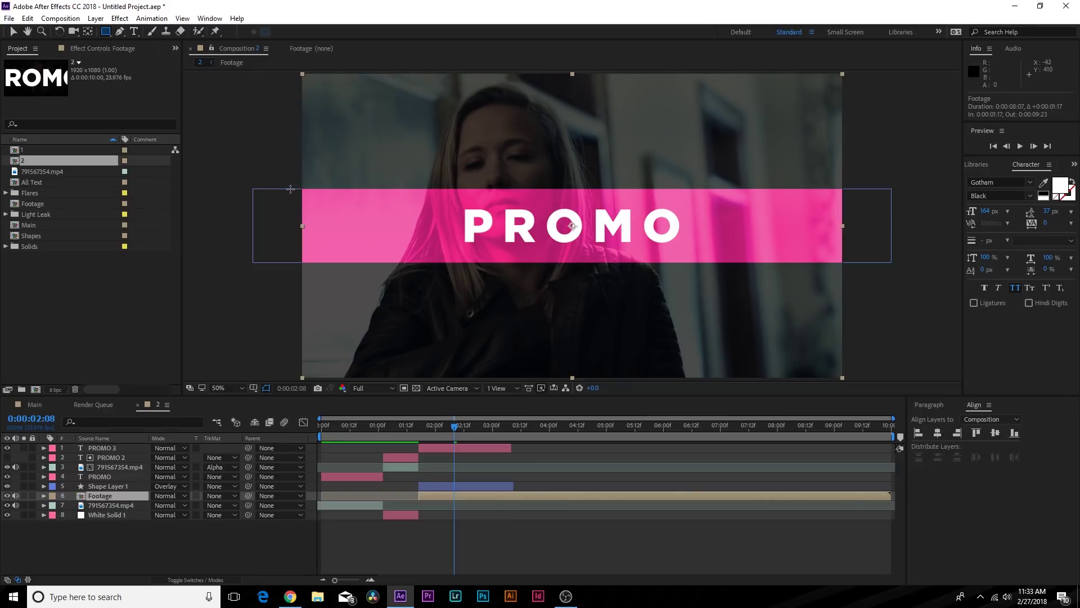
left_click_drag(291, 189, 868, 74)
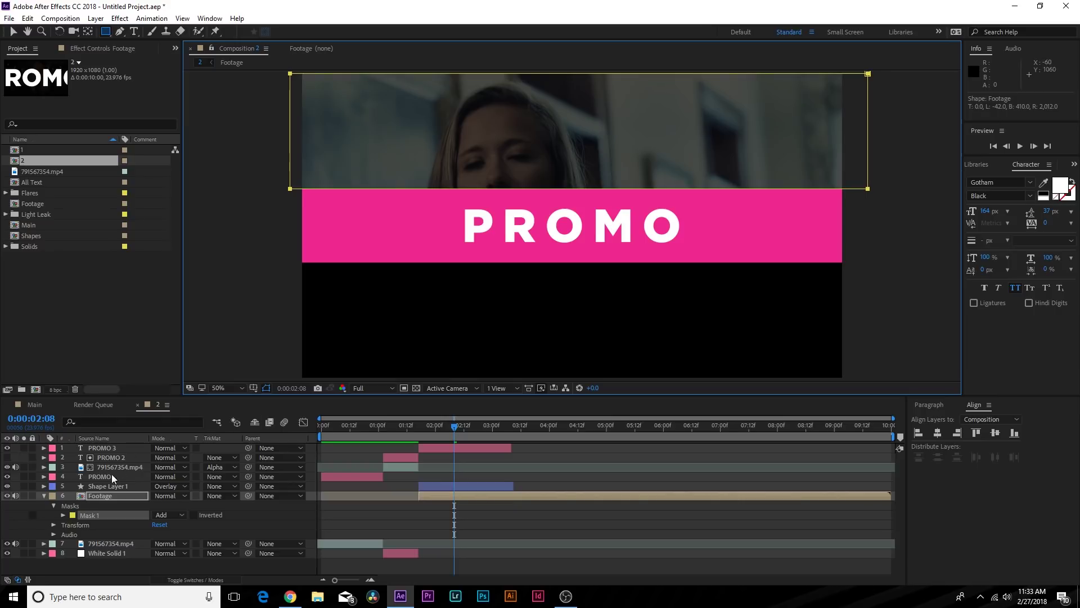
key("ctrl+d")
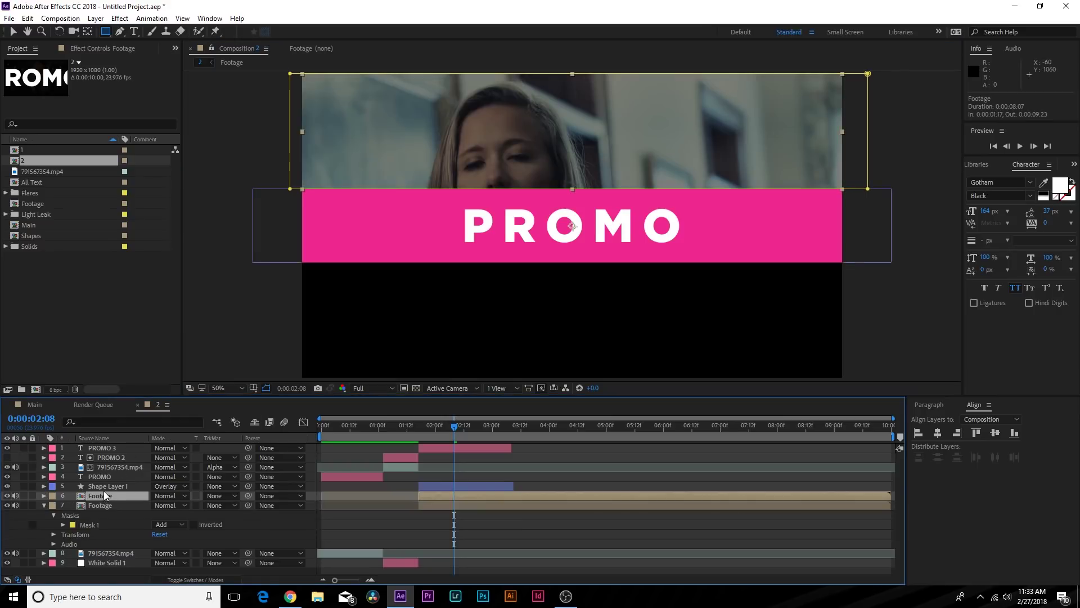
key("m")
left_click(91, 506)
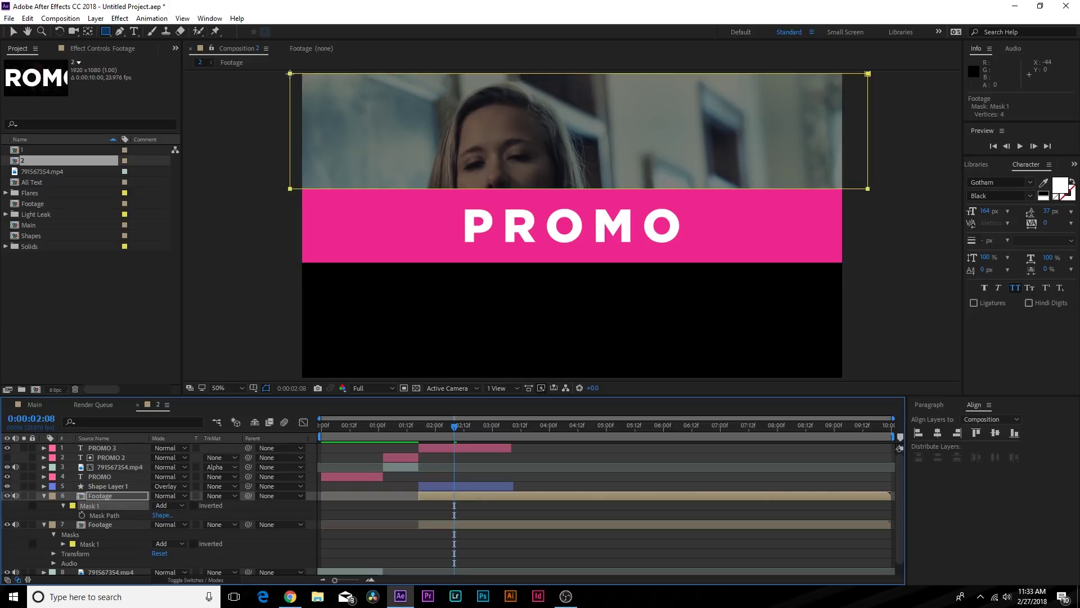
key("v")
left_click_drag(291, 76, 293, 266)
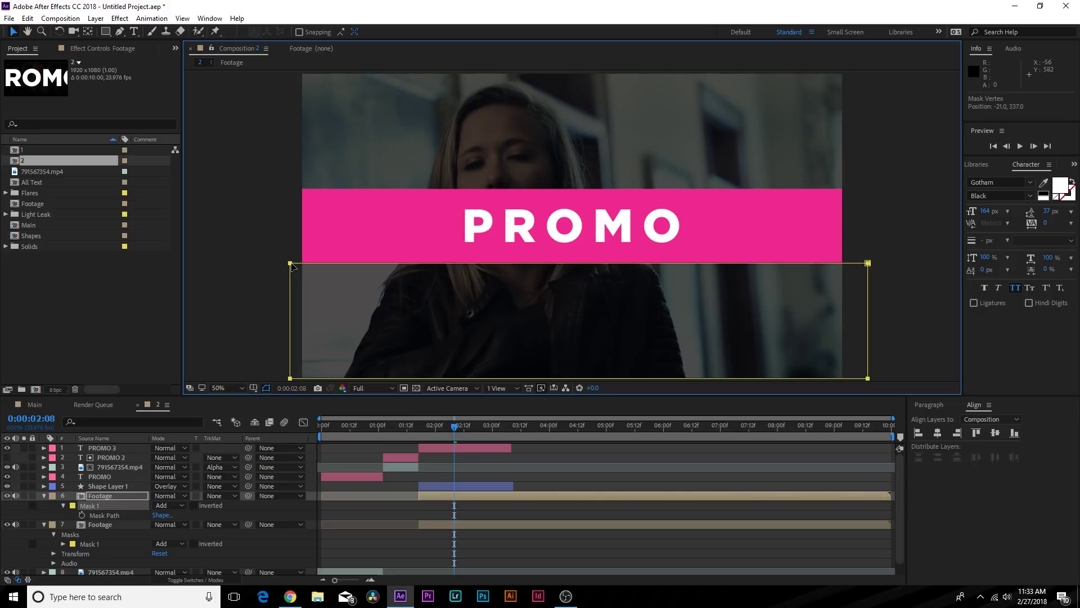
key("Up")
key("Up")
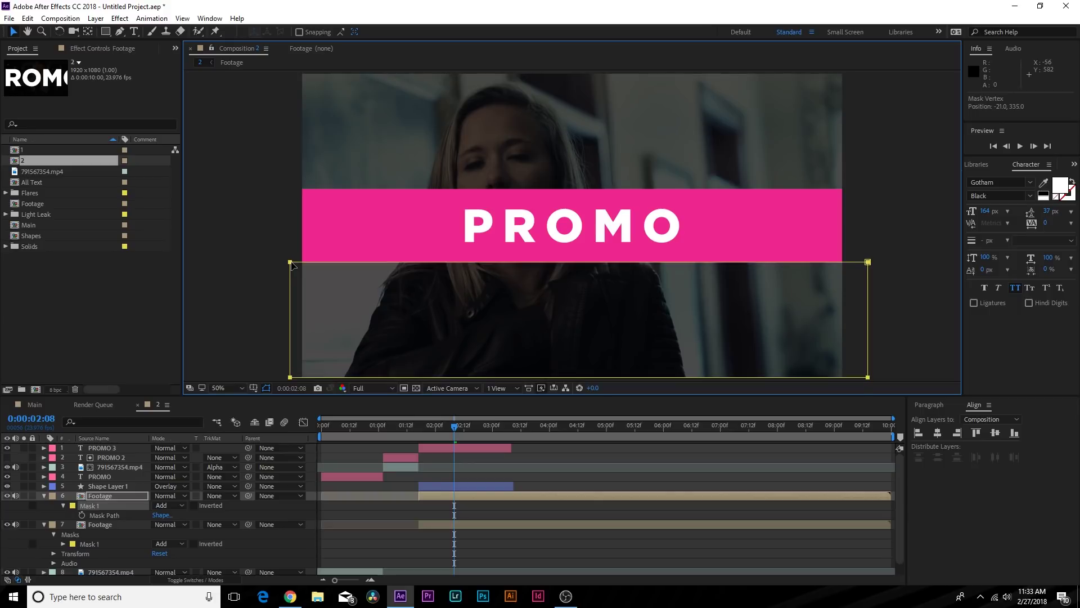
Duplicate the lower-area Footage layer and reshape the copy's mask to cover exactly the pink bar's strip.
left_click(99, 497)
key("ctrl+d")
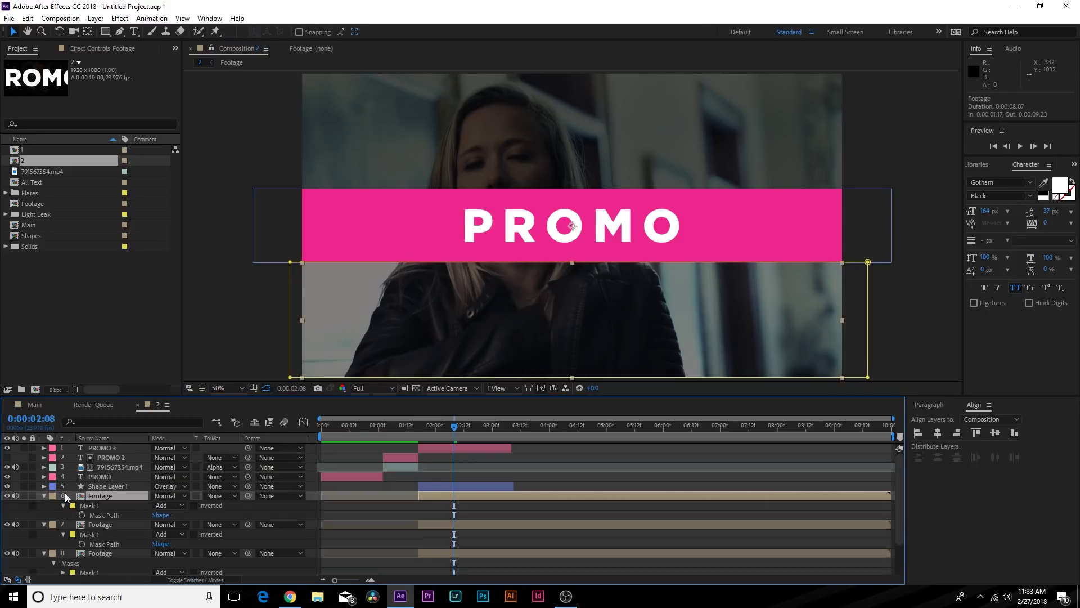
left_click(92, 506)
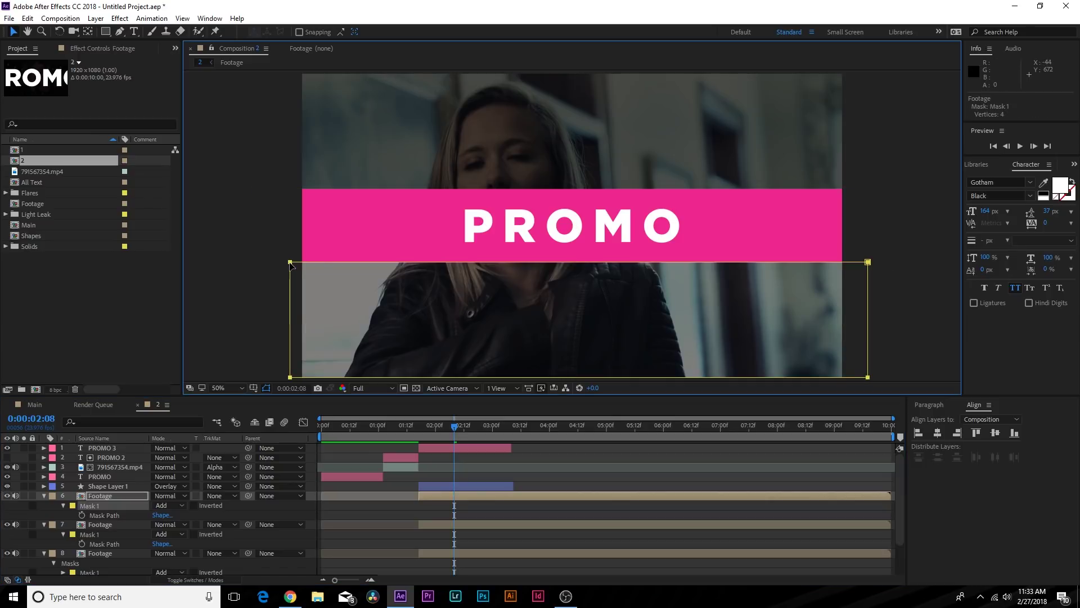
left_click_drag(289, 263, 304, 193)
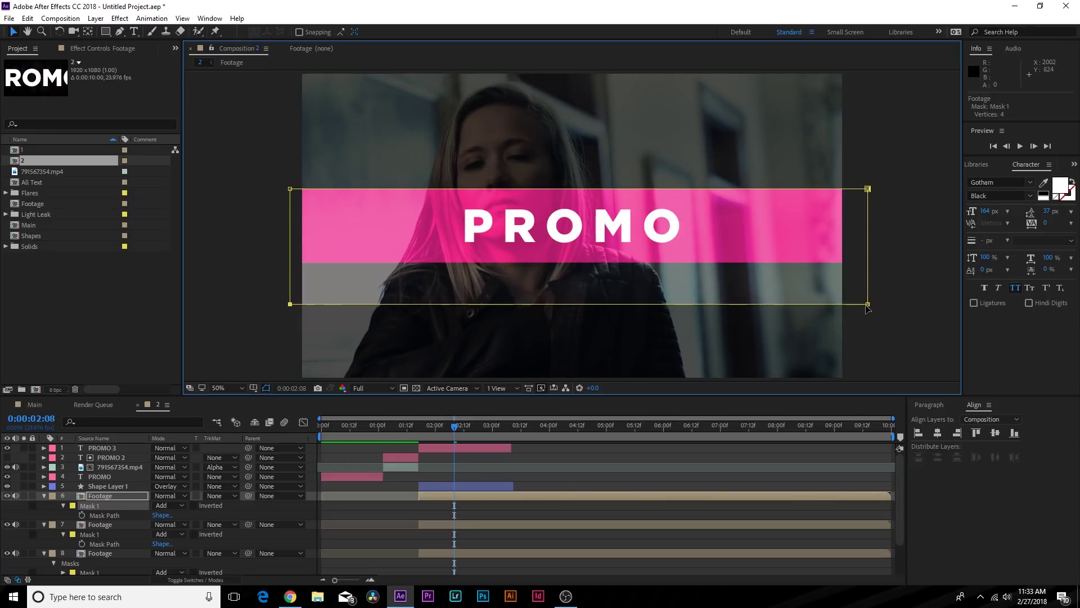
left_click_drag(869, 309, 869, 267)
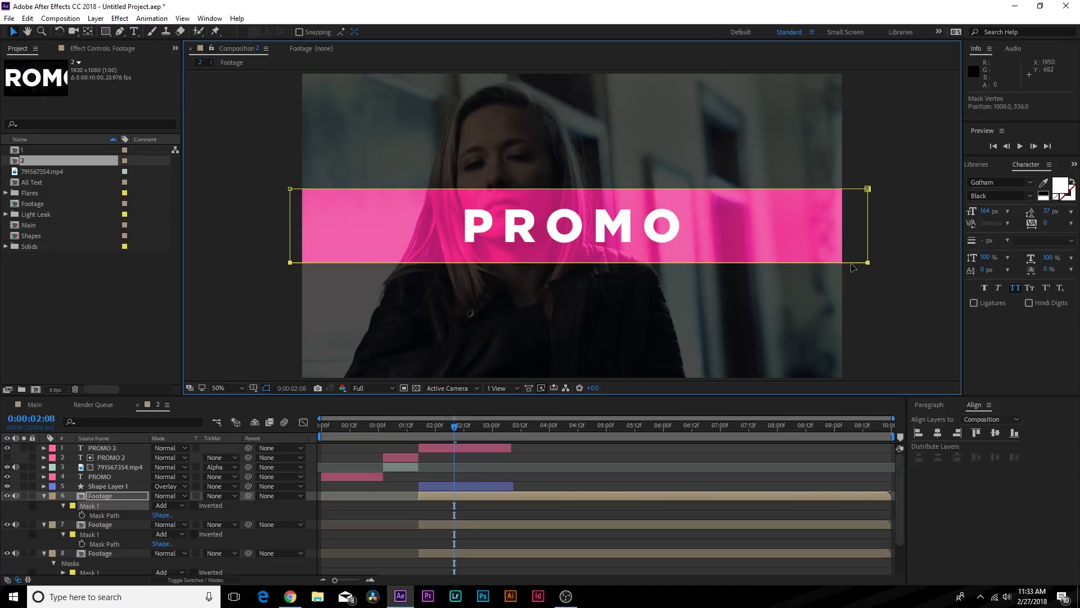
left_click(552, 475)
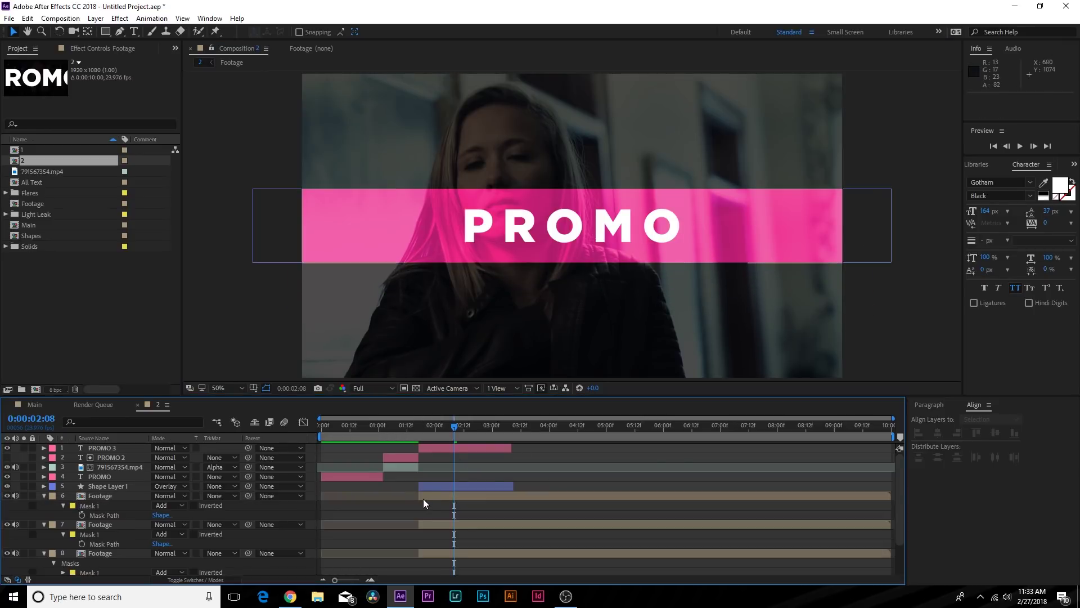
Delete Mask 1 from the uppermost Footage layer, layer 6.
key("u")
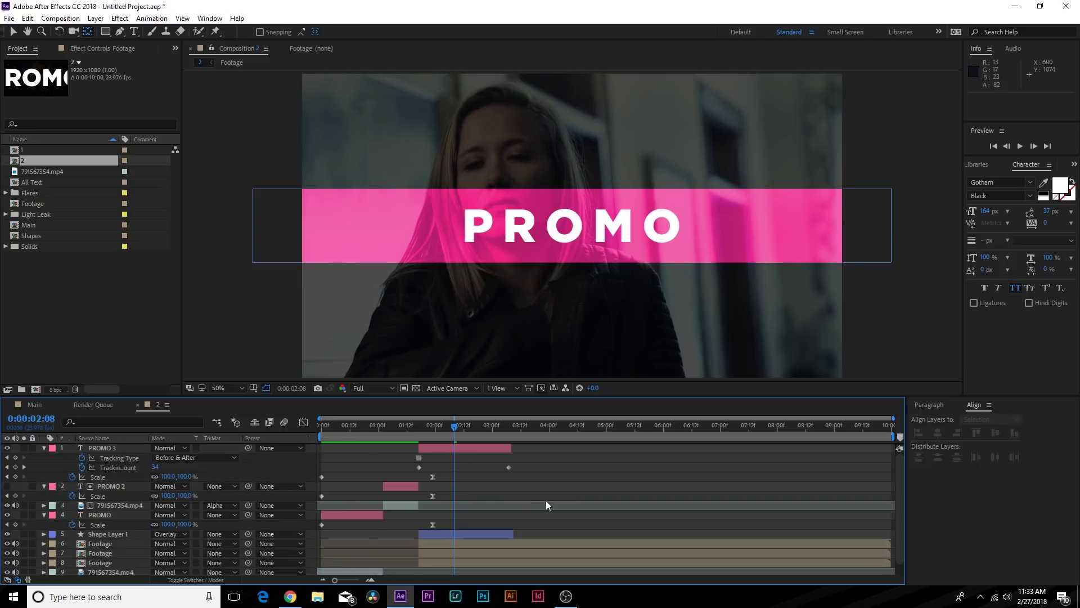
left_click(102, 542)
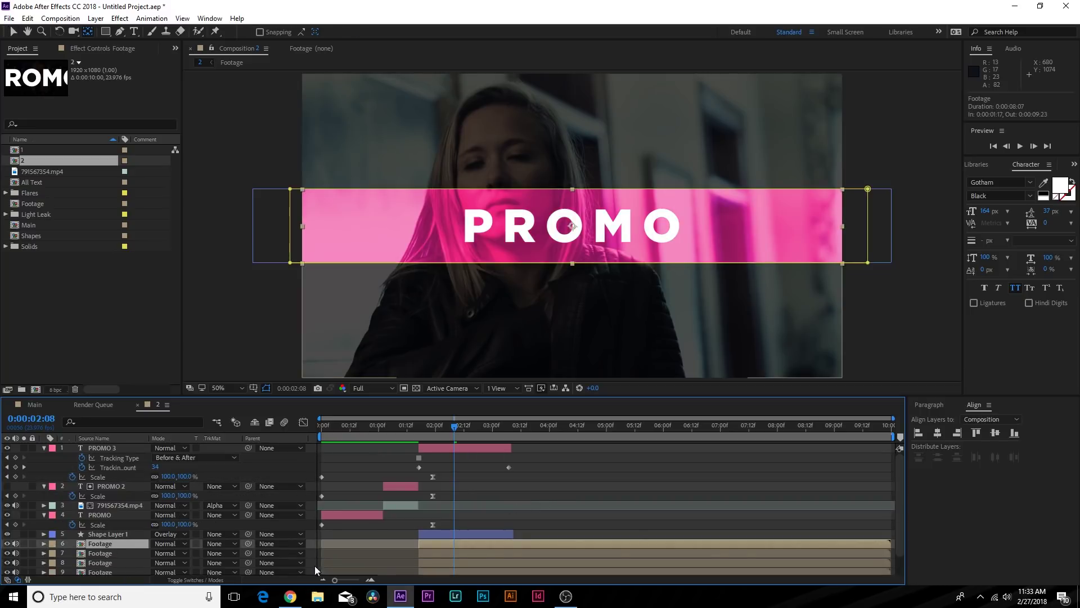
key("m")
left_click(88, 554)
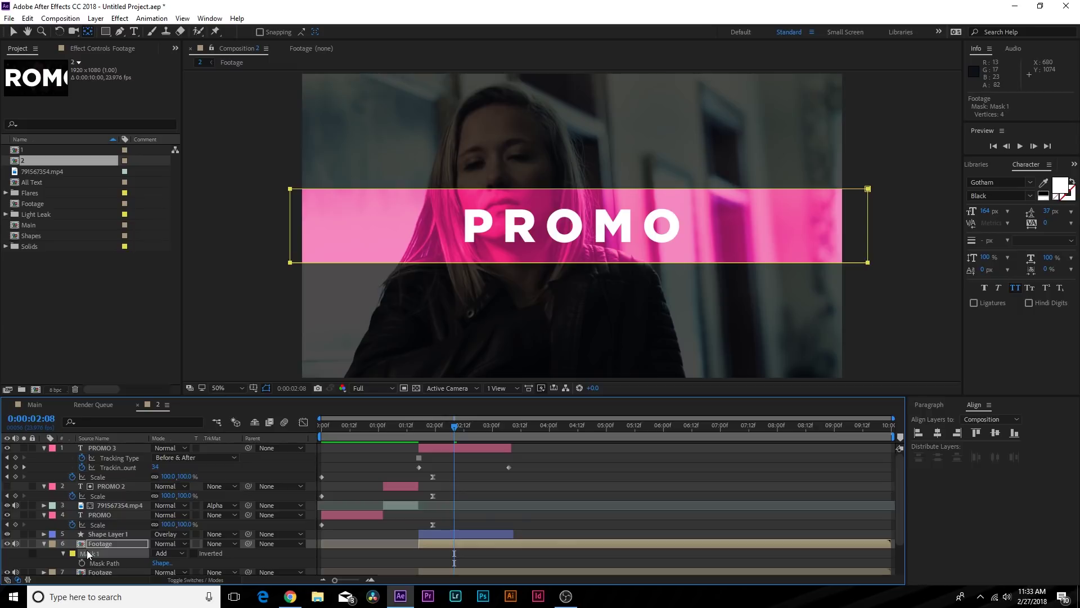
key("Delete")
Split the unmasked Footage layer at 0:00:02:20 and delete its later part.
key("grave")
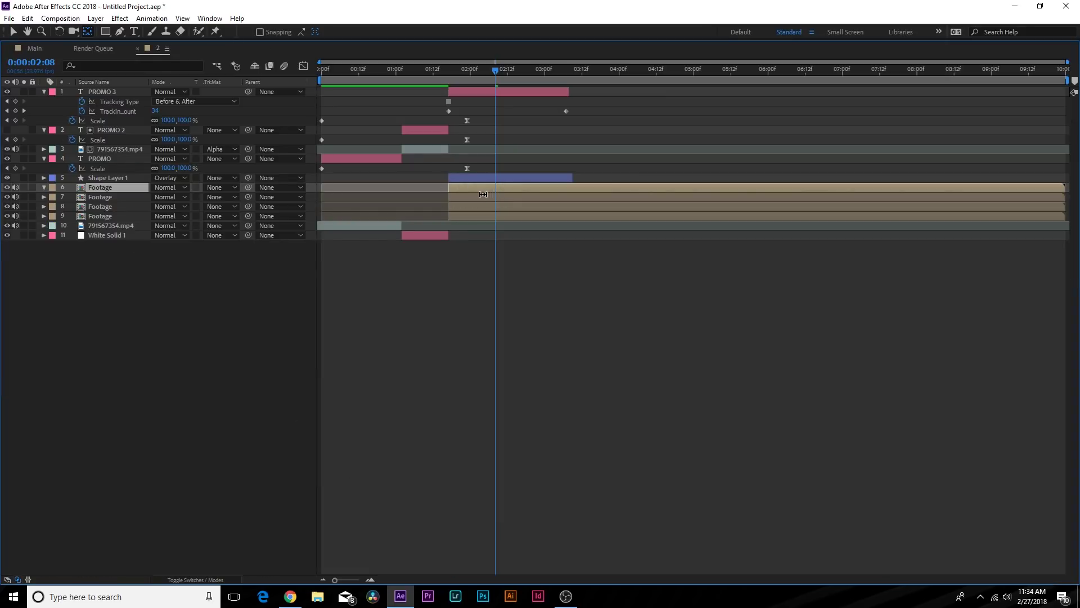
key("v")
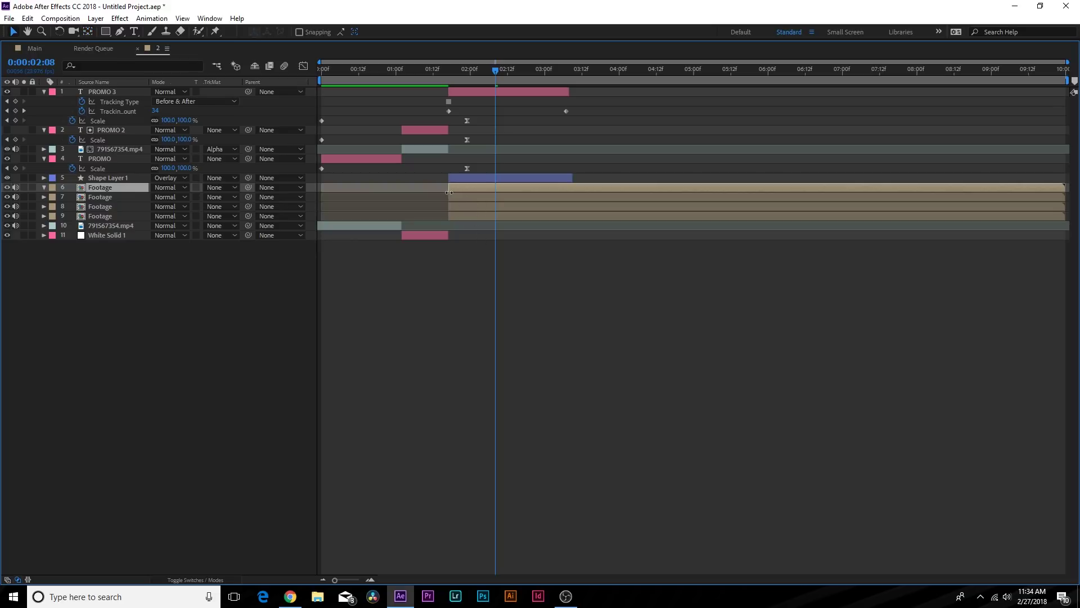
left_click_drag(498, 70, 536, 73)
key("ctrl+shift+d")
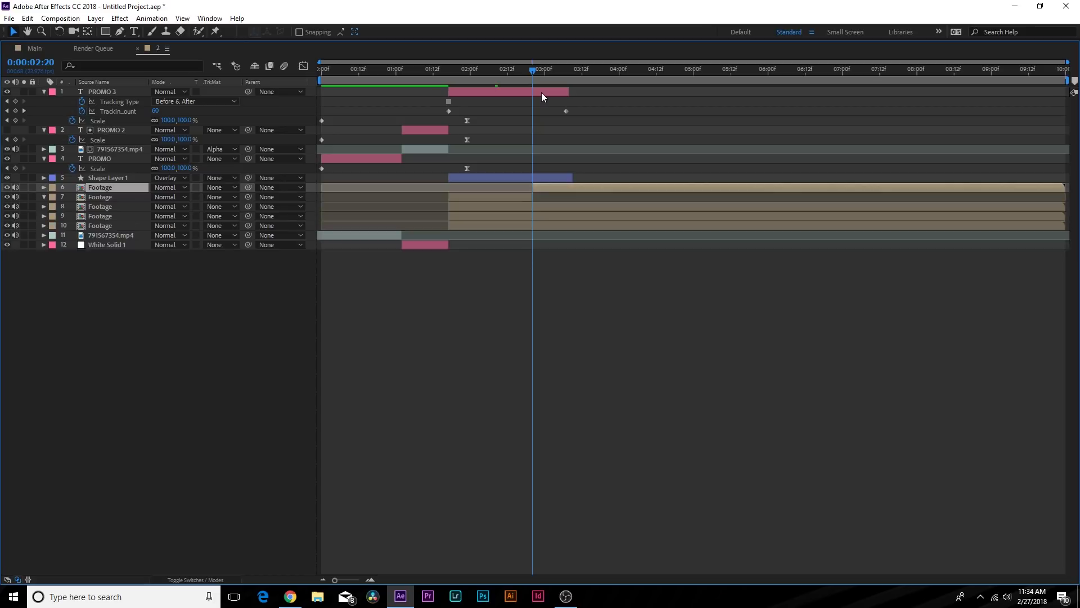
key("Delete")
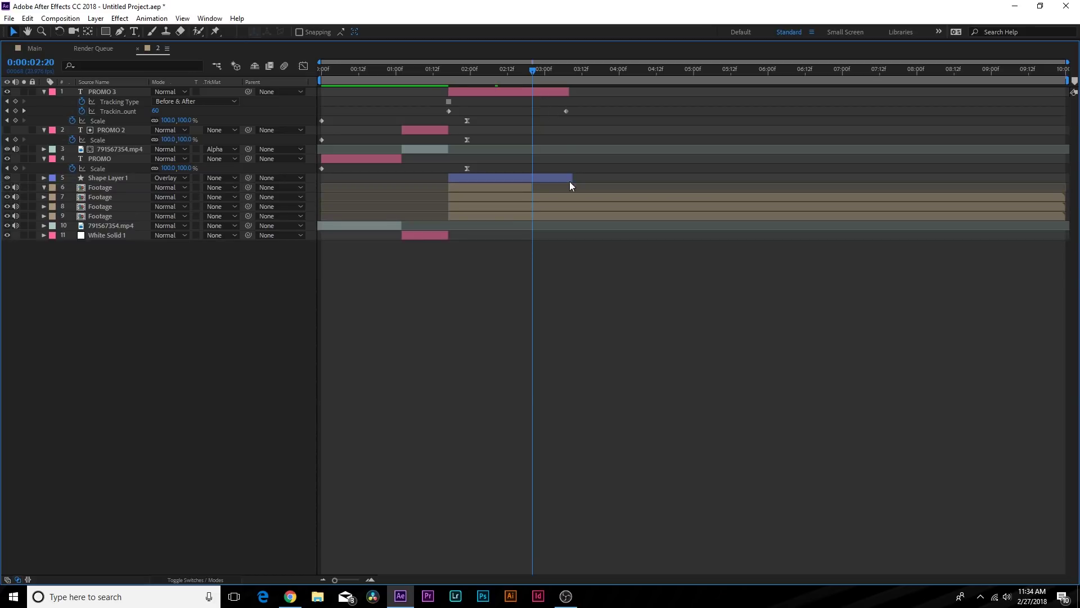
key("grave")
Add a Position keyframe at 0:00:02:20 to each of the three masked Footage layers.
mouse_move(530, 423)
left_mouse_down()
mouse_move(544, 431)
mouse_move(531, 431)
left_mouse_up()
key("ctrl+grave")
key("KP_9")
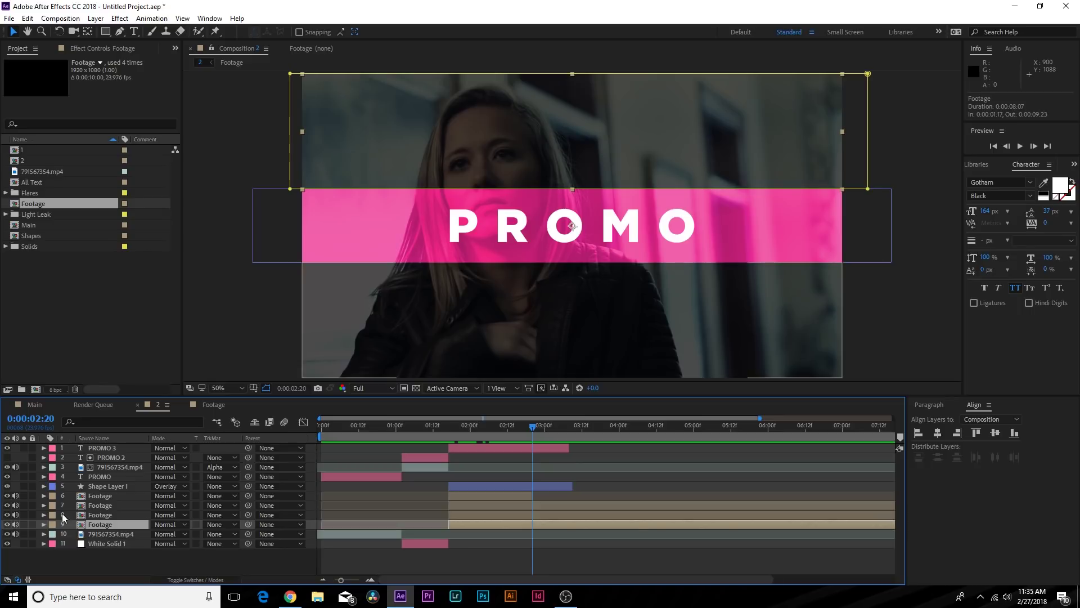
left_click(99, 505, "shift")
key("alt+shift+p")
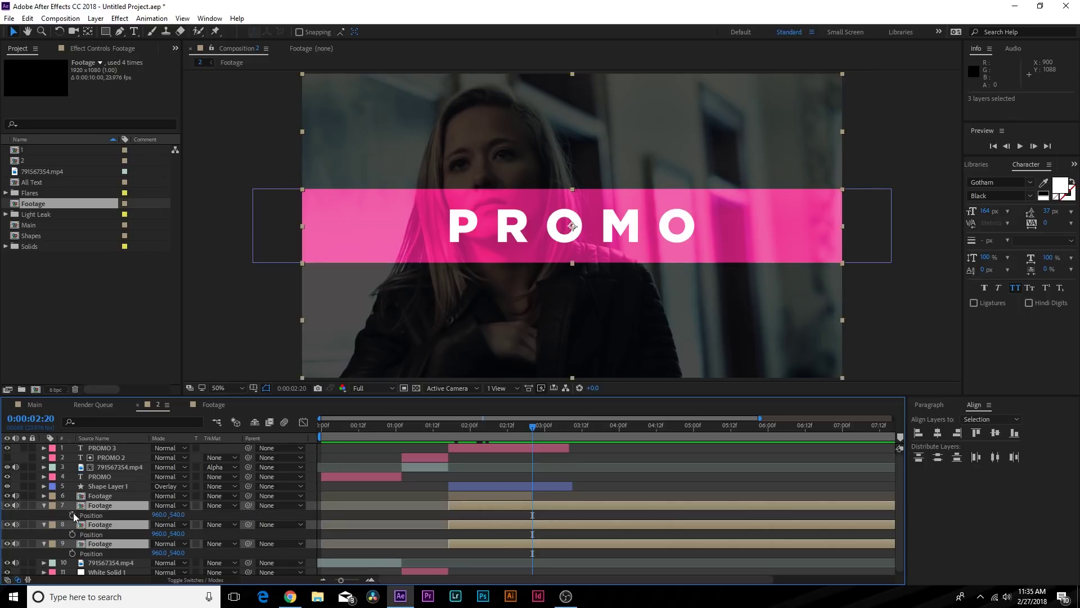
At 0:00:03:08, set the Footage layers' X positions to -1010 for the bar strip, 2900 for the lower area and 2910 for the upper area.
left_click_drag(561, 426, 571, 428)
left_click(623, 468)
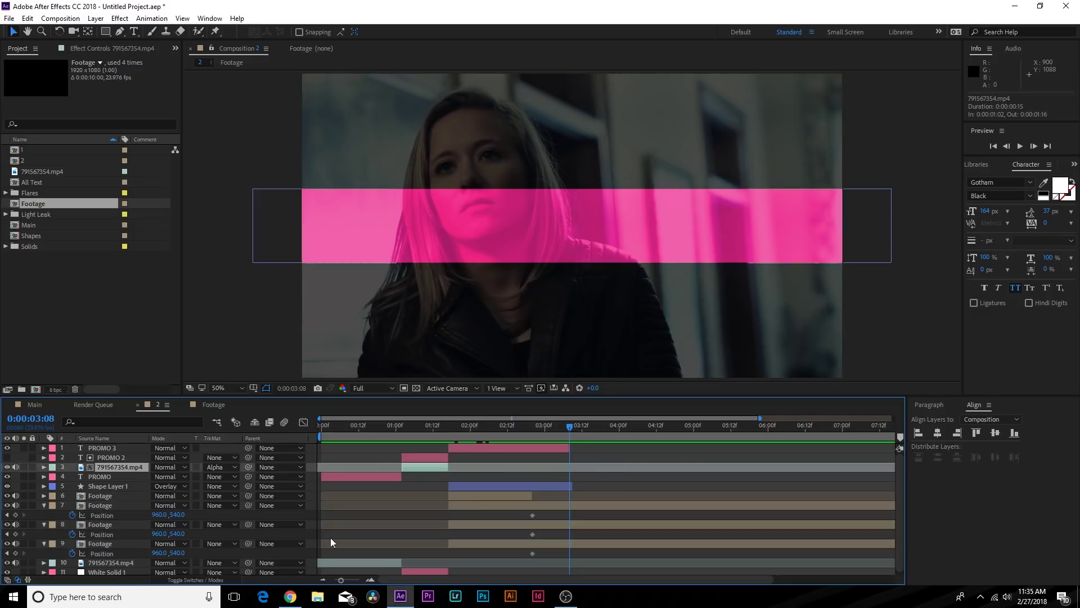
left_click_drag(160, 515, 51, 515)
left_click_drag(161, 534, 251, 554)
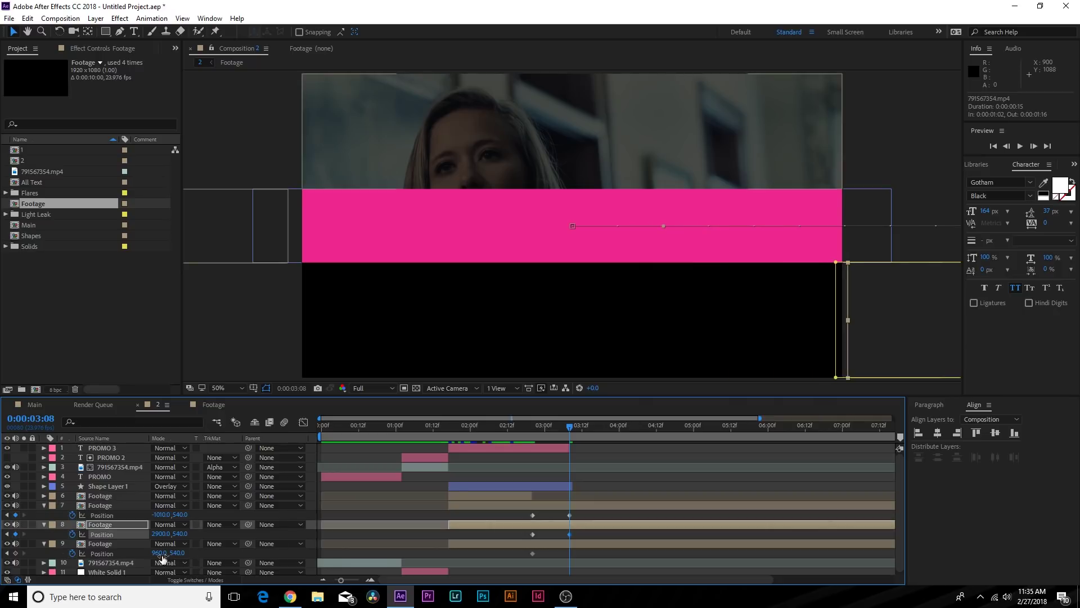
left_click_drag(160, 552, 270, 551)
Keyframe Position on PROMO 3 and Shape Layer 1 at 0:00:02:20, sliding them to X -1140 and -1245 at 0:00:03:08.
left_click_drag(545, 433, 534, 439)
left_click(103, 448)
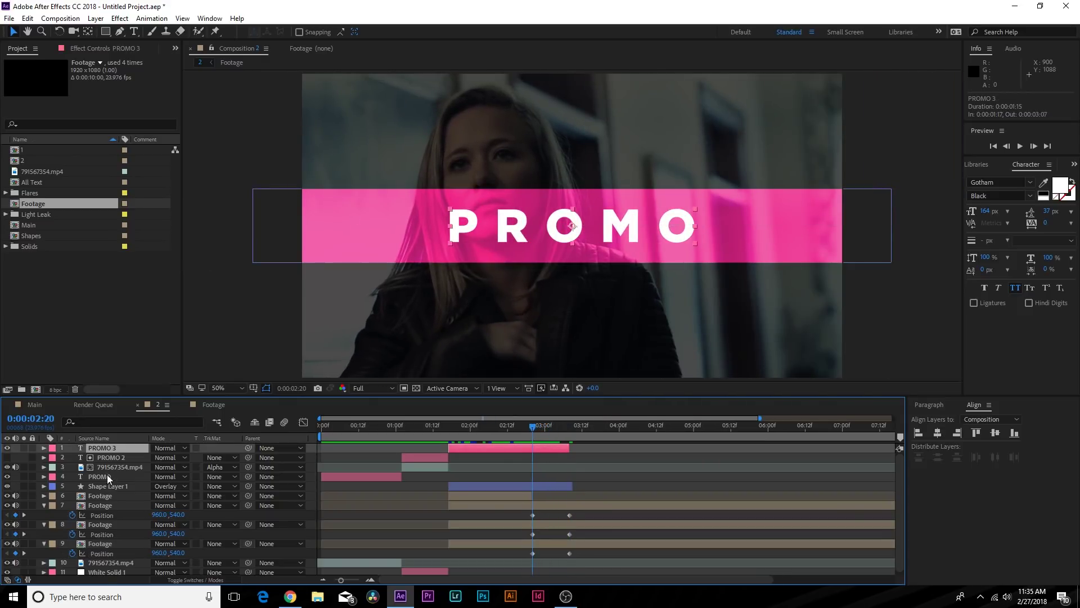
left_click(107, 485, "ctrl")
key("p")
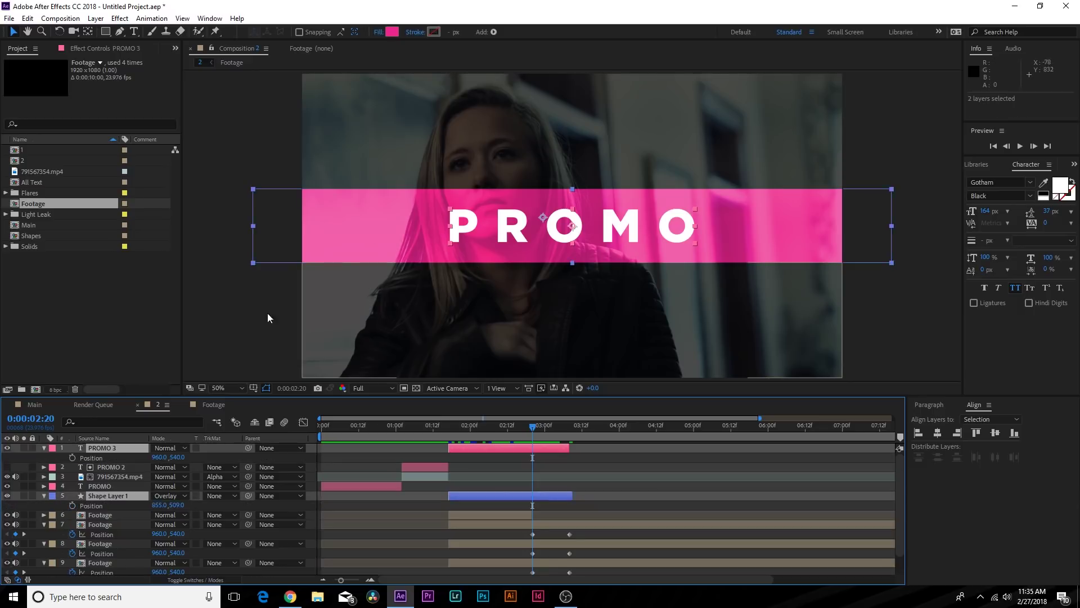
left_click(72, 457)
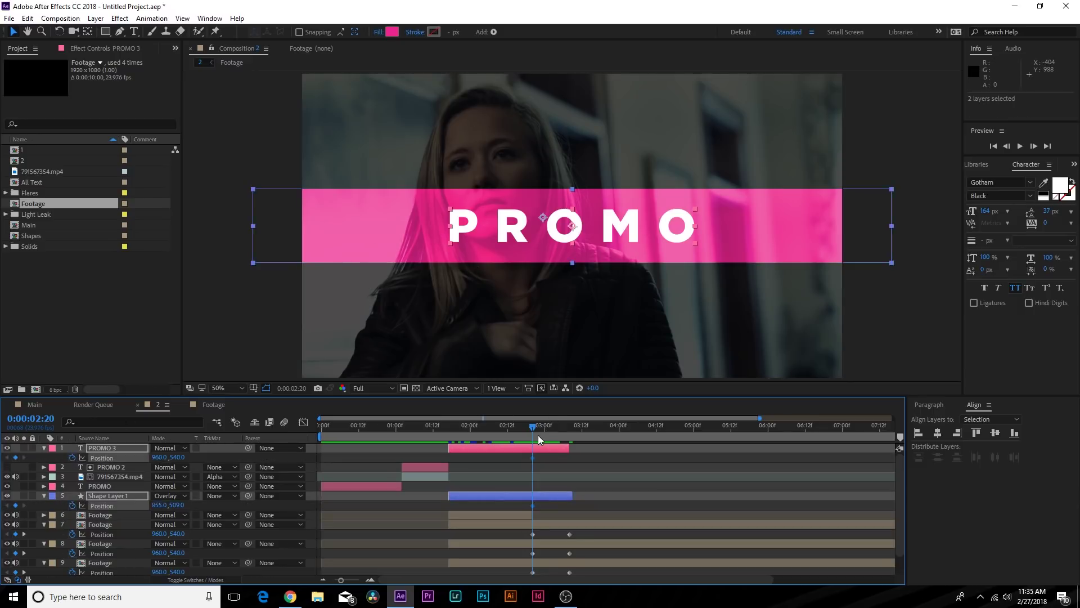
left_click_drag(538, 434, 570, 434)
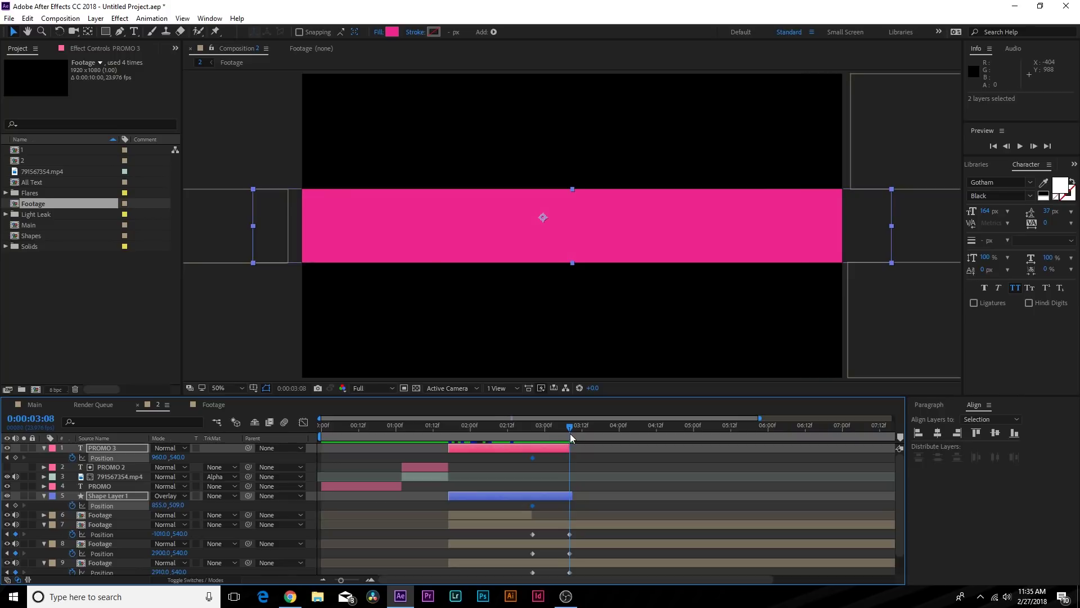
left_click_drag(159, 457, 37, 454)
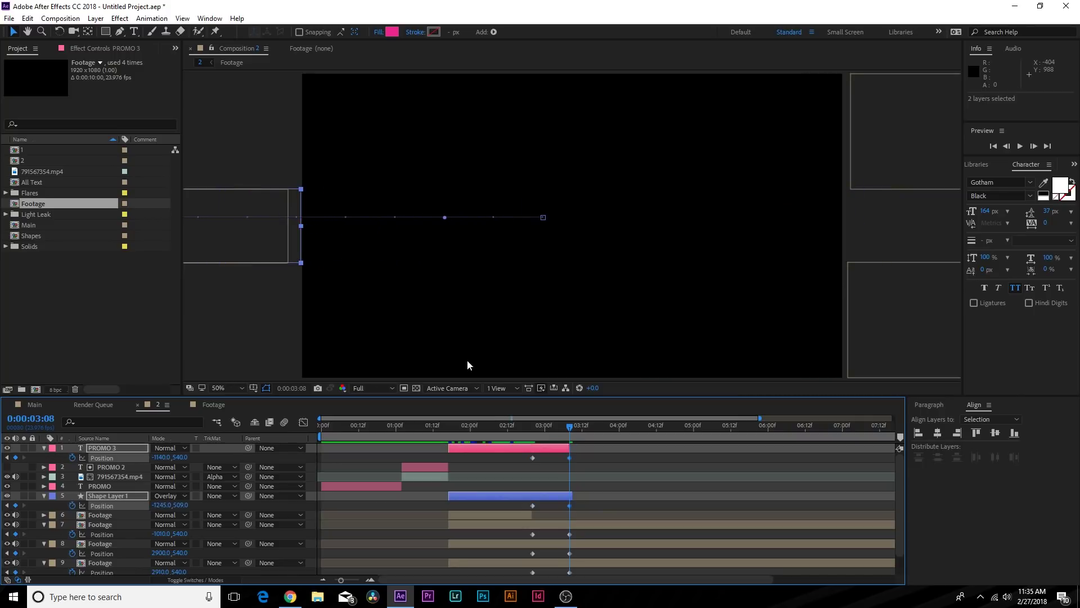
Review the slide-out between 0:00:02:20 and 0:00:03:08 with the keyframed layers deselected.
mouse_move(569, 431)
left_mouse_down()
mouse_move(525, 431)
mouse_move(574, 440)
mouse_move(538, 440)
mouse_move(555, 440)
mouse_move(531, 426)
mouse_move(568, 430)
mouse_move(552, 431)
left_mouse_up()
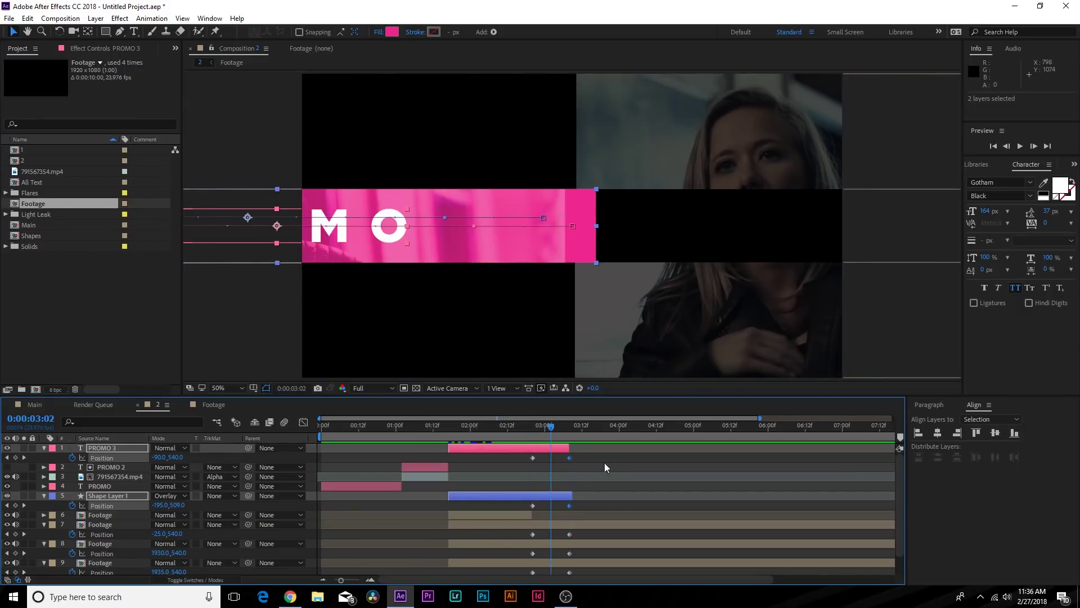
left_click(639, 475)
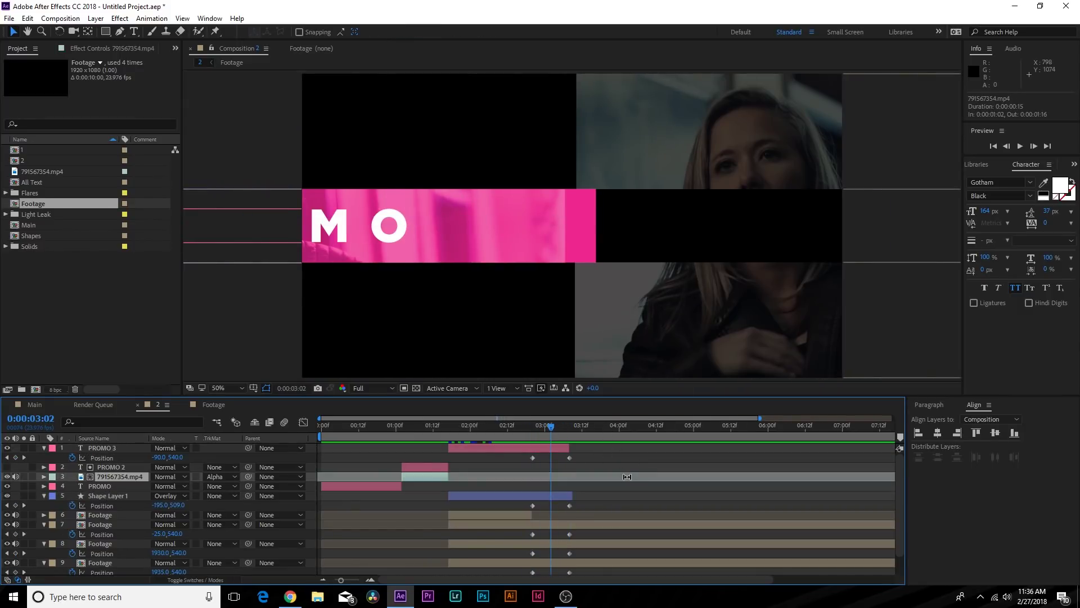
left_click(617, 454)
key("u")
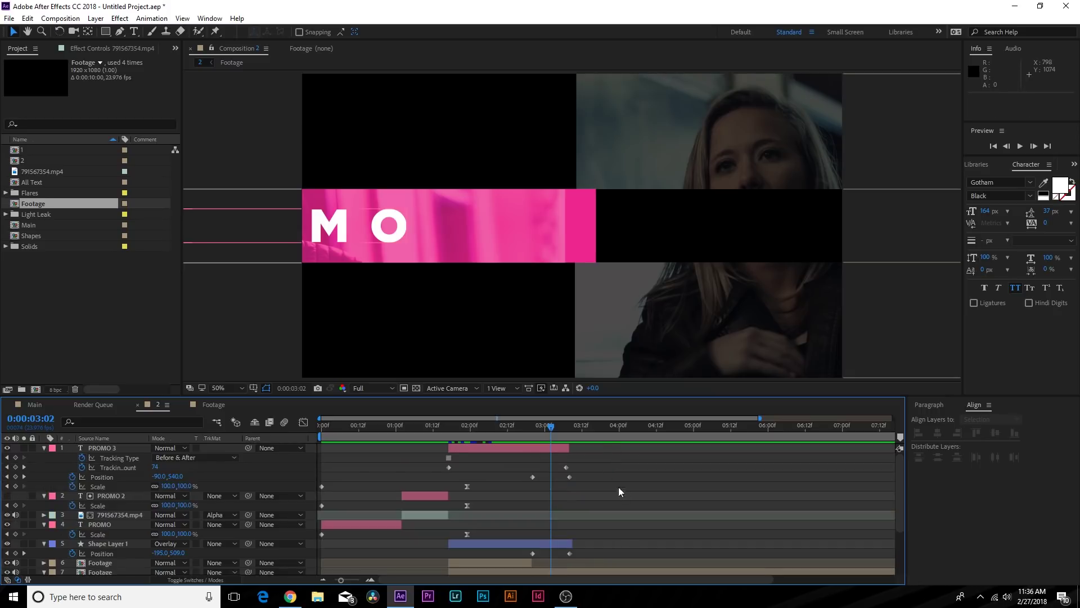
left_click(532, 428)
Add 791567354.mp4 as the bottom layer beneath the slide-out and end the work area at 0:00:03:08.
left_click_drag(505, 428, 566, 427)
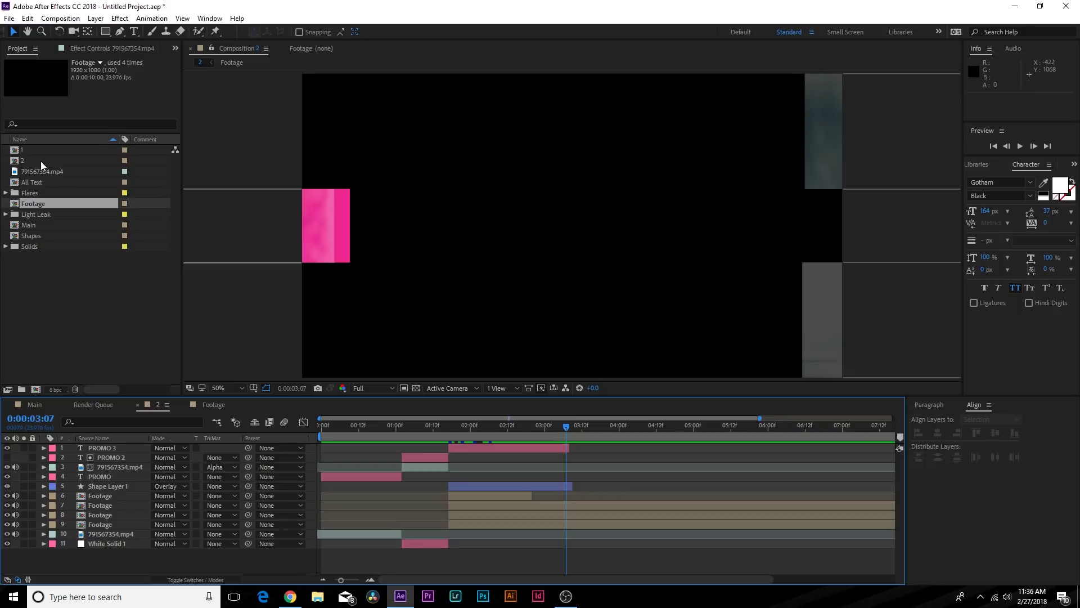
left_click(39, 170)
left_click_drag(39, 171, 310, 542)
left_click(570, 428)
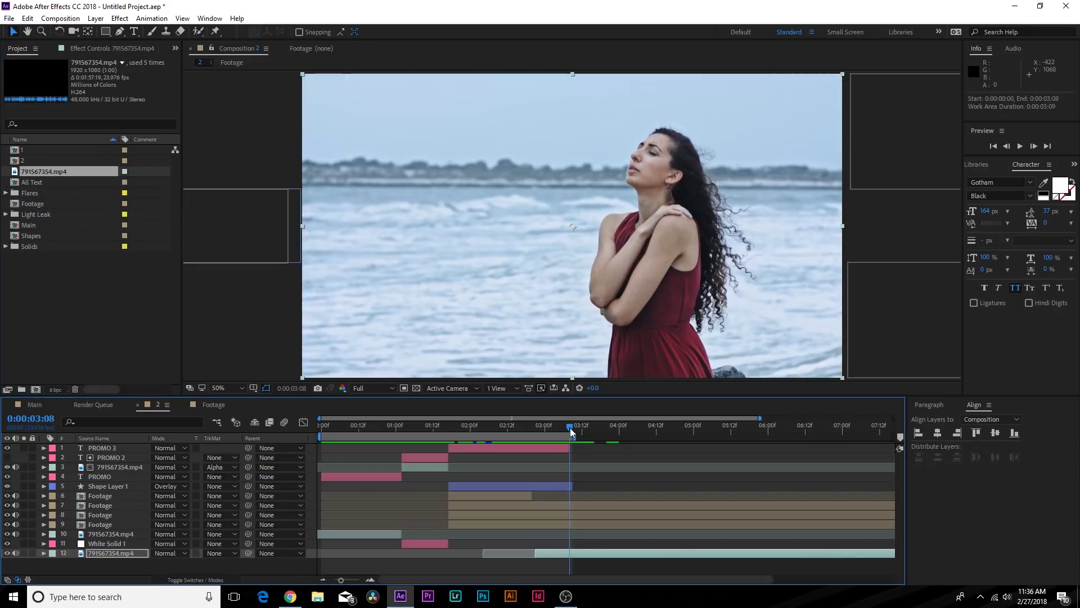
Preview composition 2 and check the slide-out transition against the new background footage.
key("space")
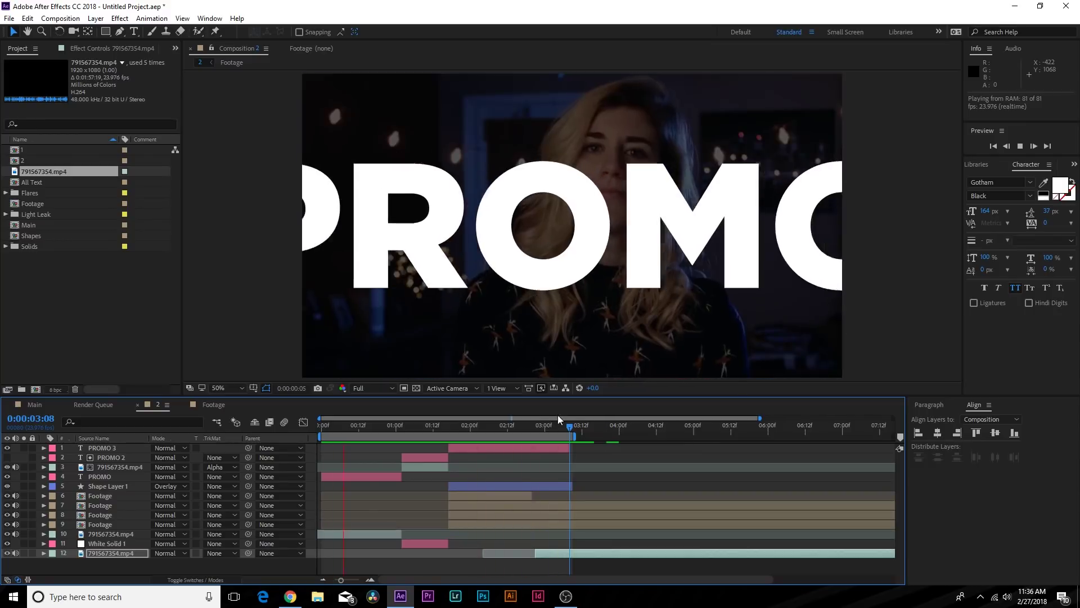
left_click(561, 457)
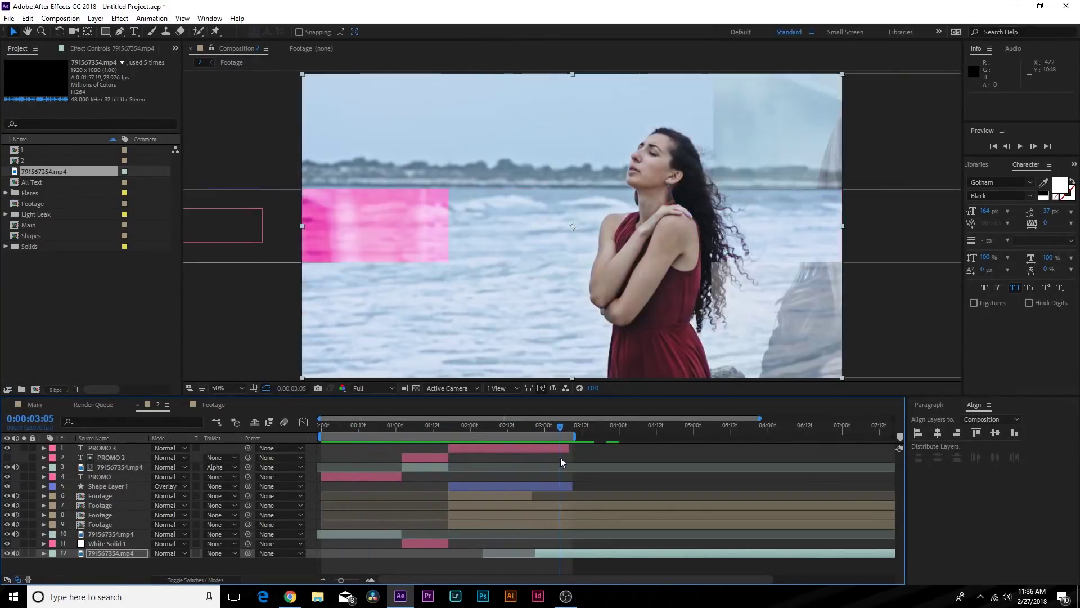
left_click_drag(560, 458, 533, 469)
left_click(637, 476)
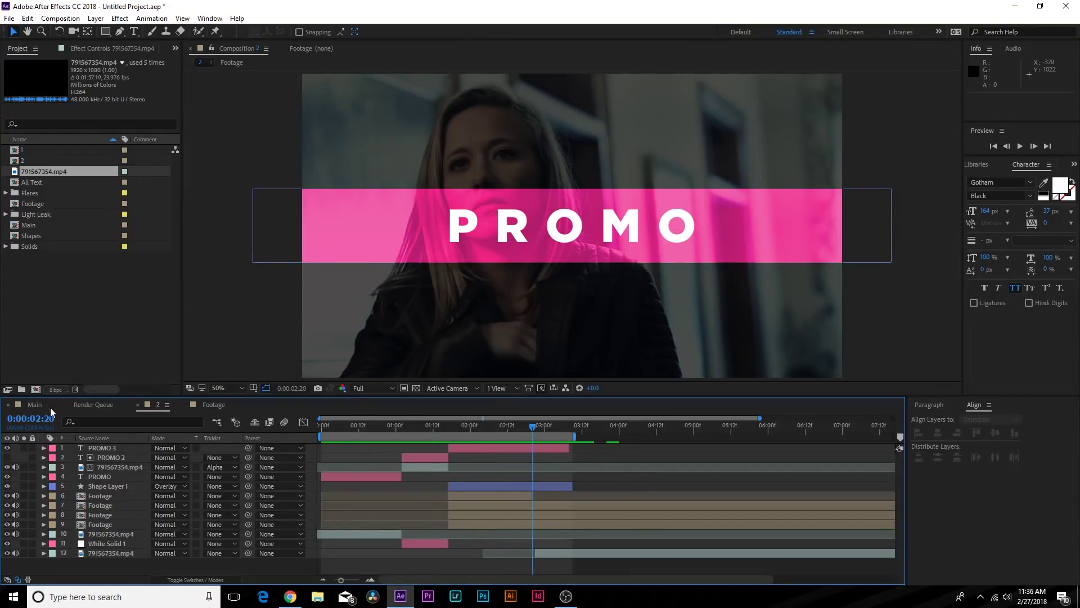
Add composition 2 above composition 1 in Main and start it at 0:00:02:11.
left_click(32, 405)
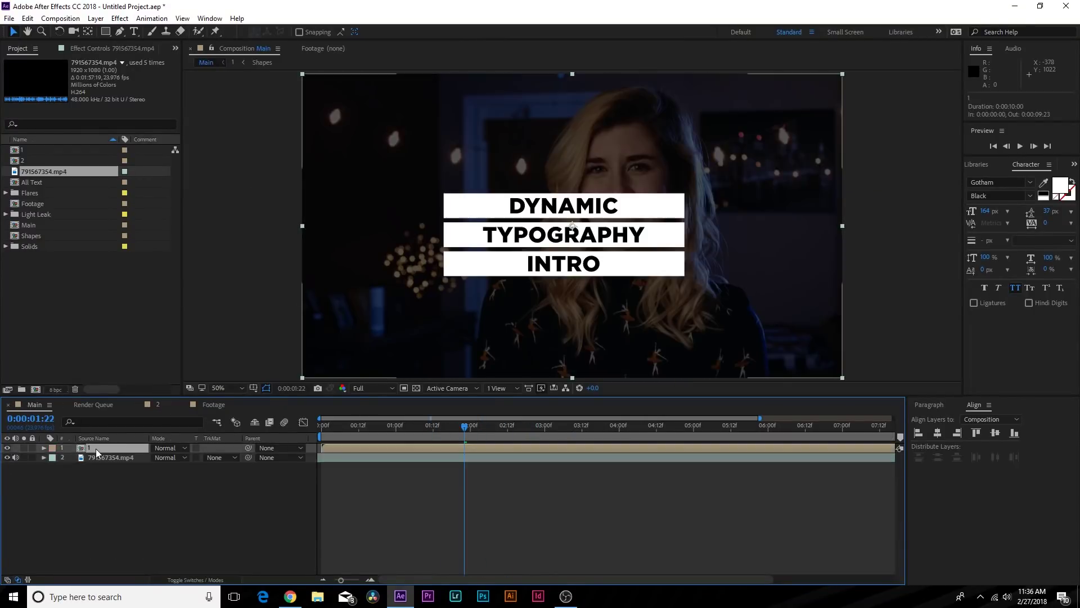
left_click_drag(27, 160, 116, 439)
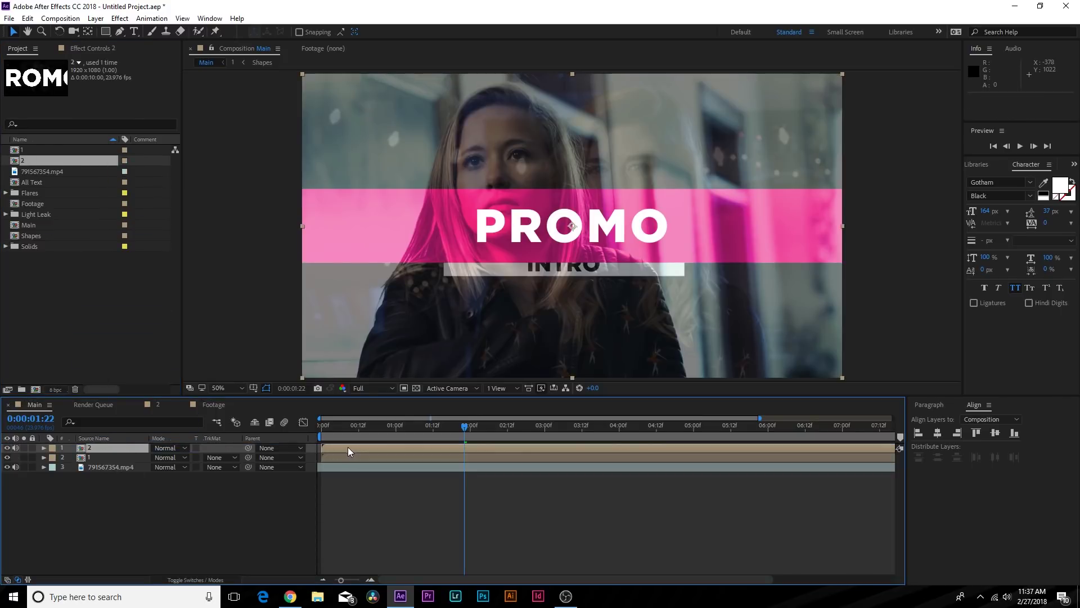
left_click_drag(348, 447, 576, 444)
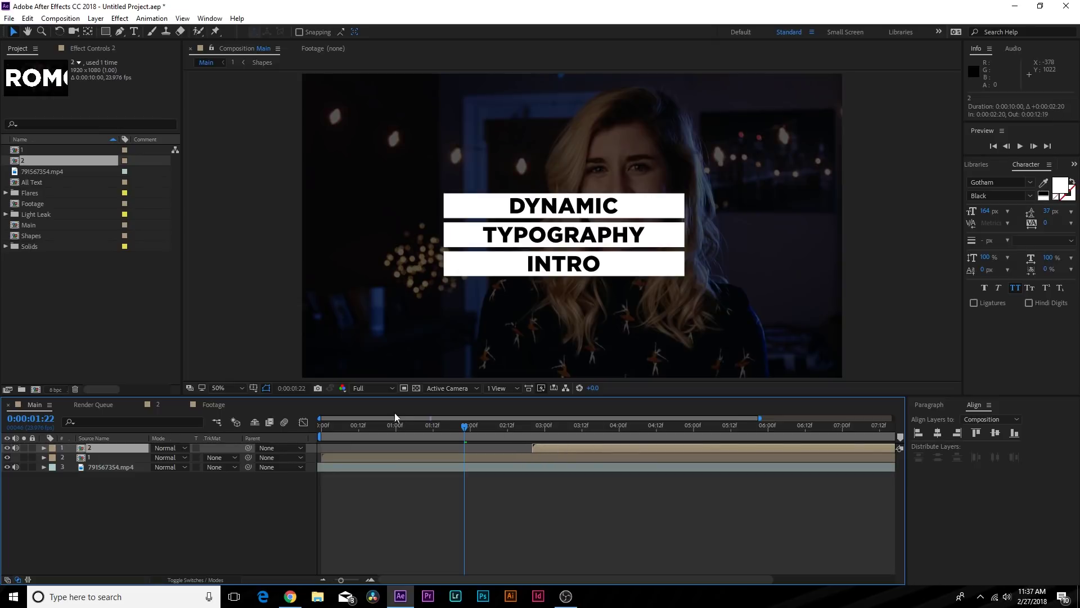
left_click_drag(394, 426, 505, 449)
Cut composition 1 and the footage beneath it in Main at 0:00:02:11, removing the parts after the cut.
left_click(477, 459)
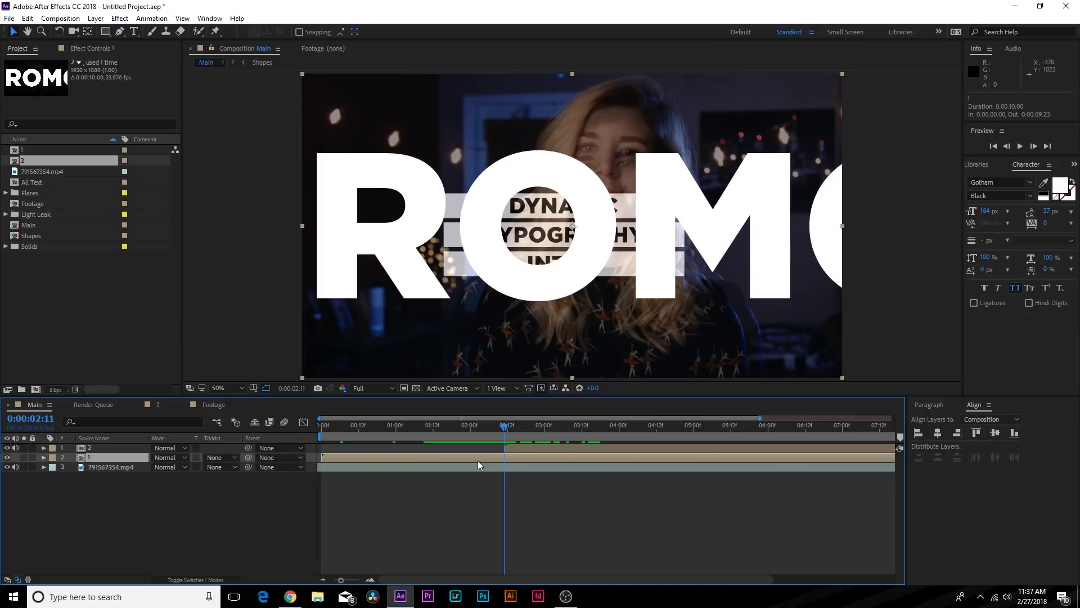
key("ctrl+shift+d")
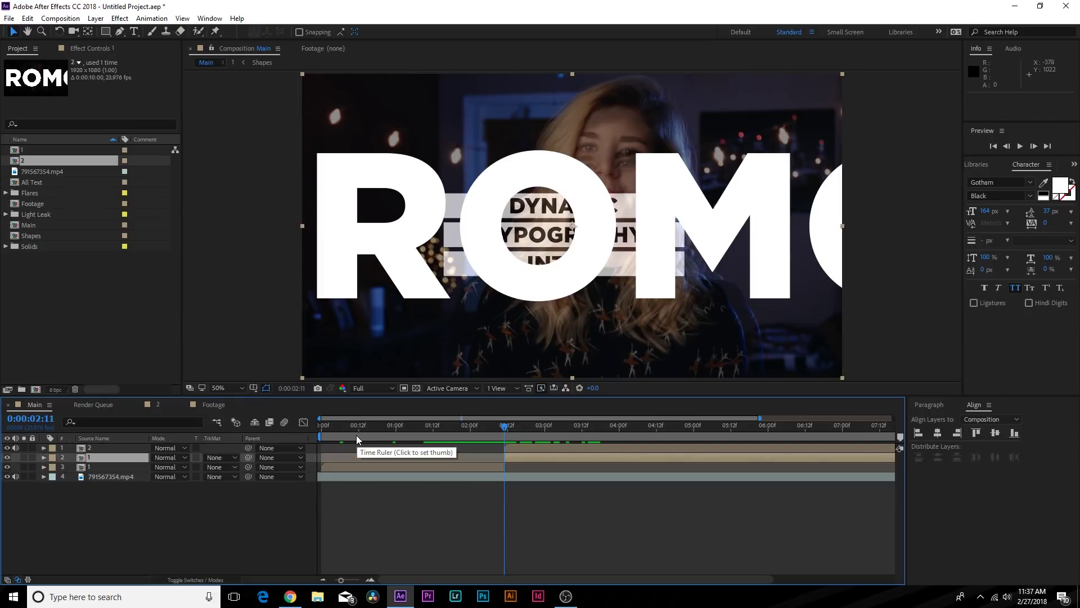
key("Delete")
Slip the 791567354.mp4 layer in Main with the Pan Behind tool so a different shot plays beneath the title.
left_click_drag(322, 424, 448, 433)
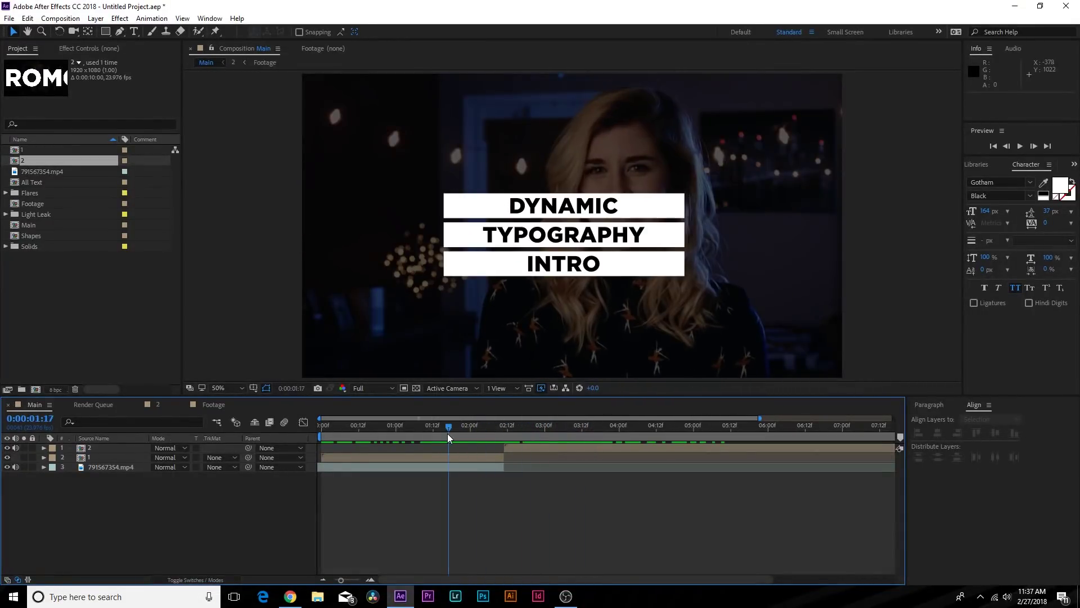
left_click(350, 465)
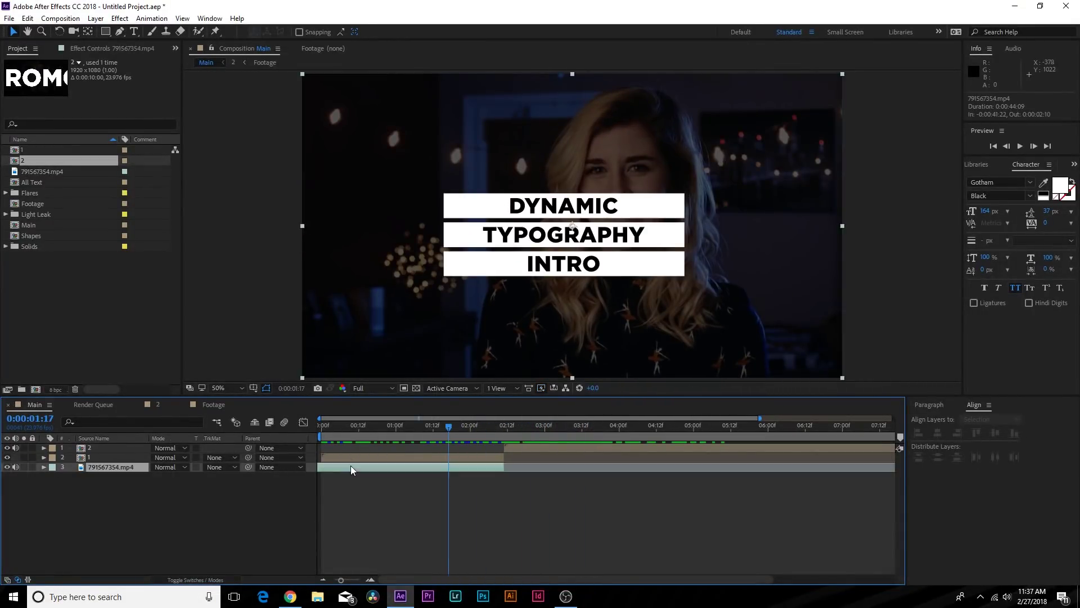
left_click(88, 31)
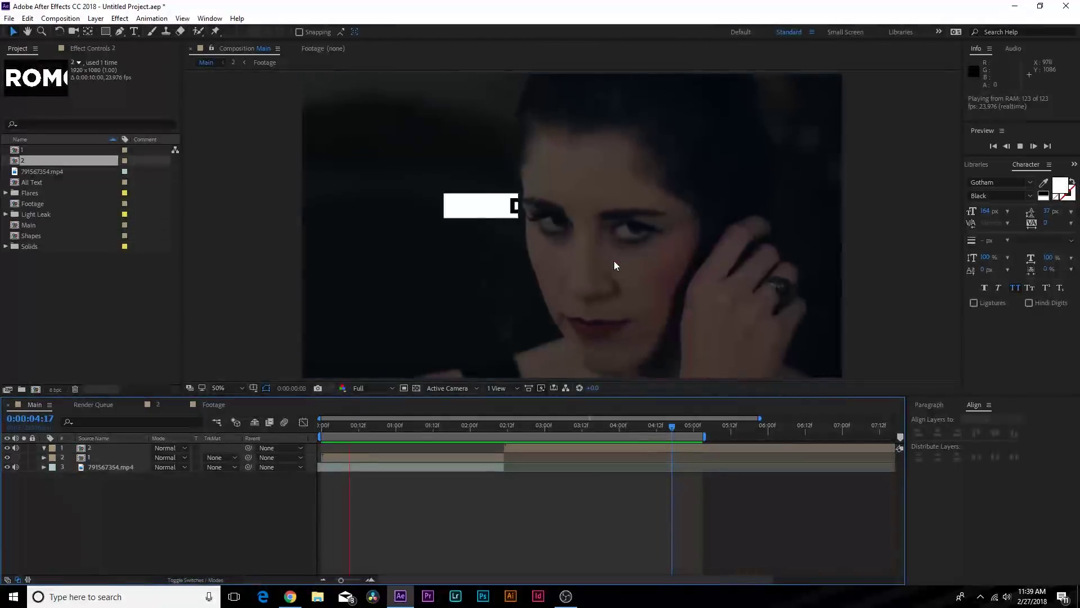
Scrub through the title section of Main to judge where a flare should cover the transition to composition 2.
mouse_move(424, 428)
left_mouse_down()
mouse_move(384, 429)
mouse_move(561, 431)
mouse_move(427, 439)
mouse_move(424, 429)
left_mouse_up()
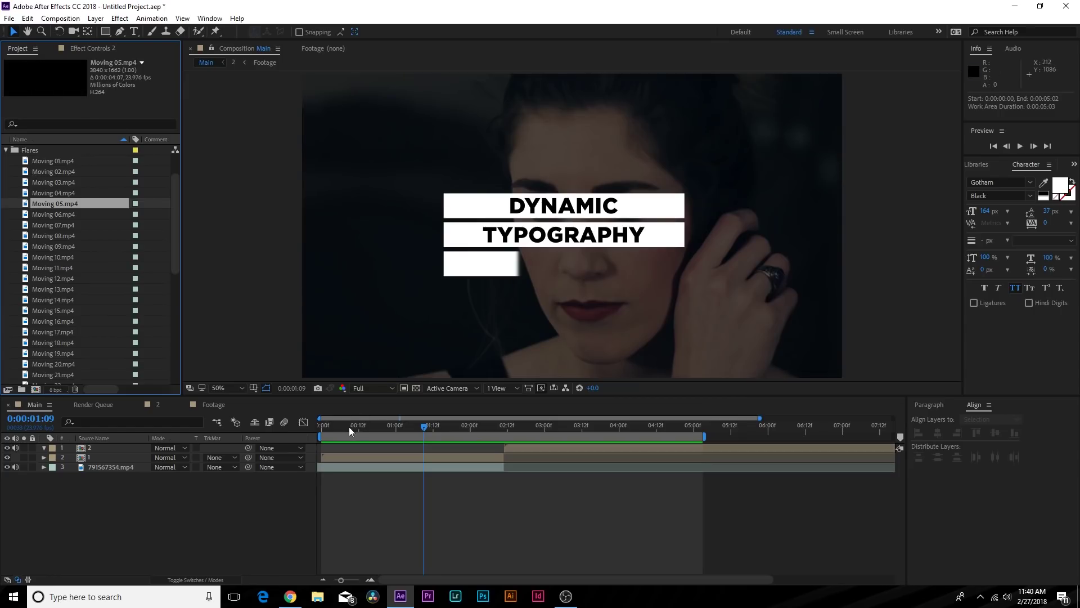
left_click(341, 426)
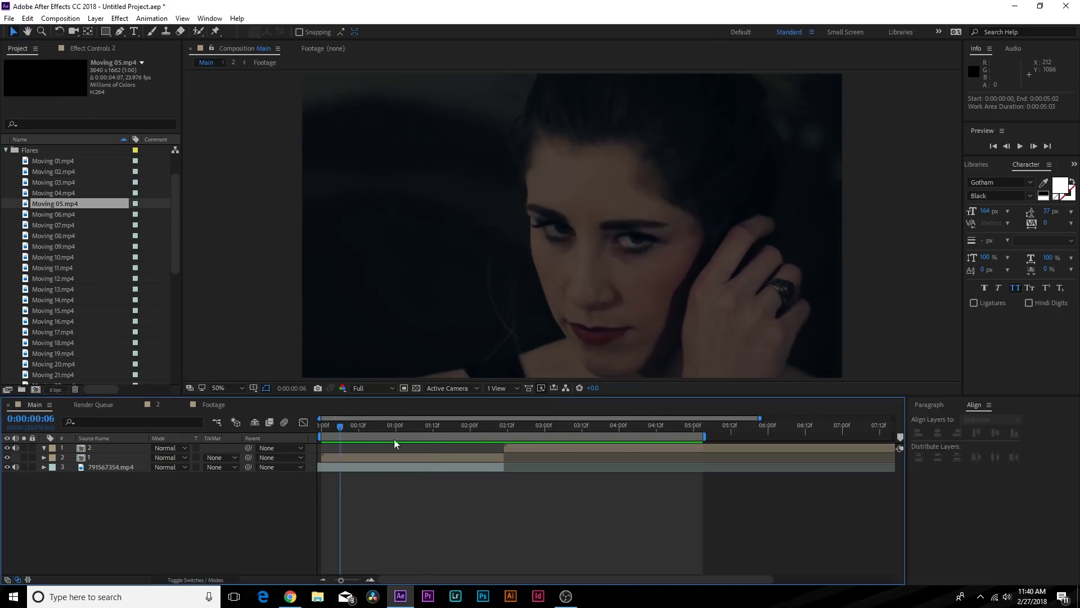
left_click_drag(394, 443, 473, 444)
Open the Moving 07.mp4 and Moving 11.mp4 flare clips and scrub through each to compare them as transitions.
double_click(46, 223)
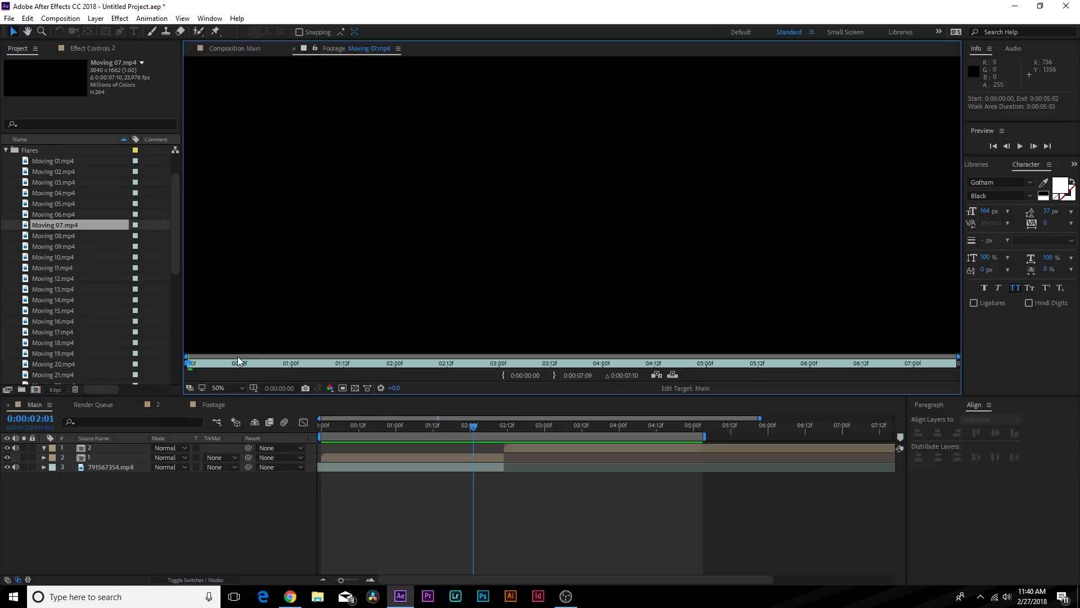
left_click_drag(387, 366, 314, 366)
scroll(495, 273, "down", 1)
left_click(405, 364)
left_click(41, 269)
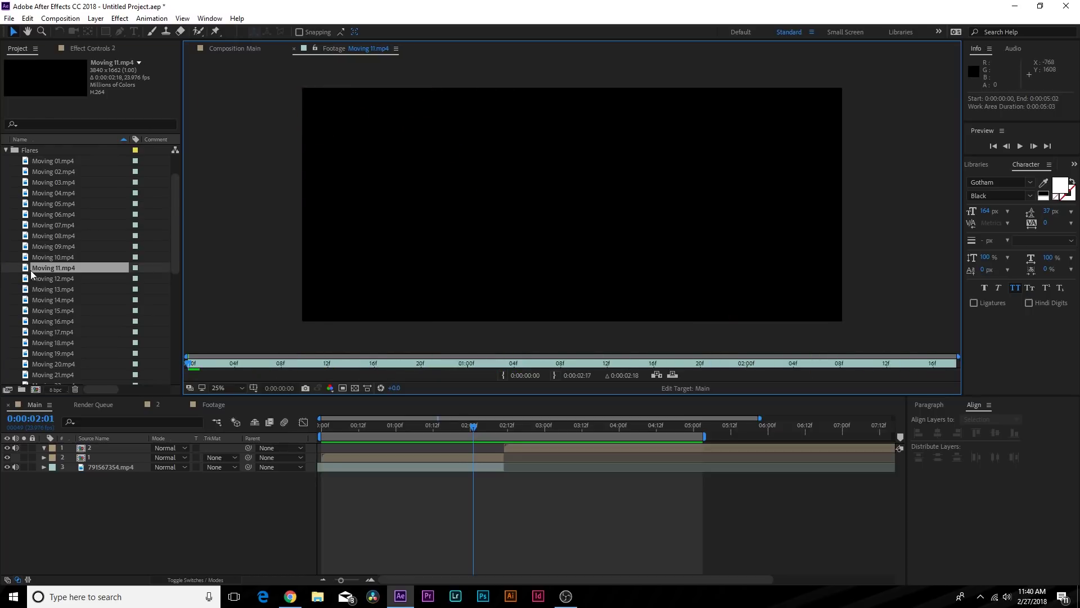
double_click(41, 269)
left_click_drag(387, 368, 757, 363)
Add Moving 11.mp4 as the top layer of Main, set its blending mode to Screen and its scale to 65%.
left_click_drag(55, 269, 101, 444)
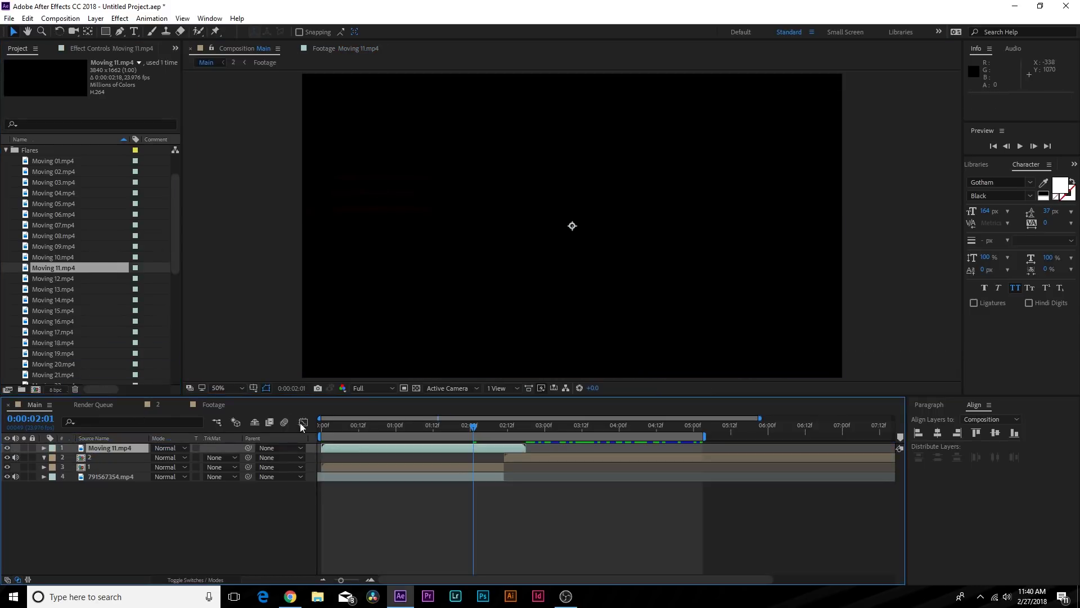
left_click(157, 449)
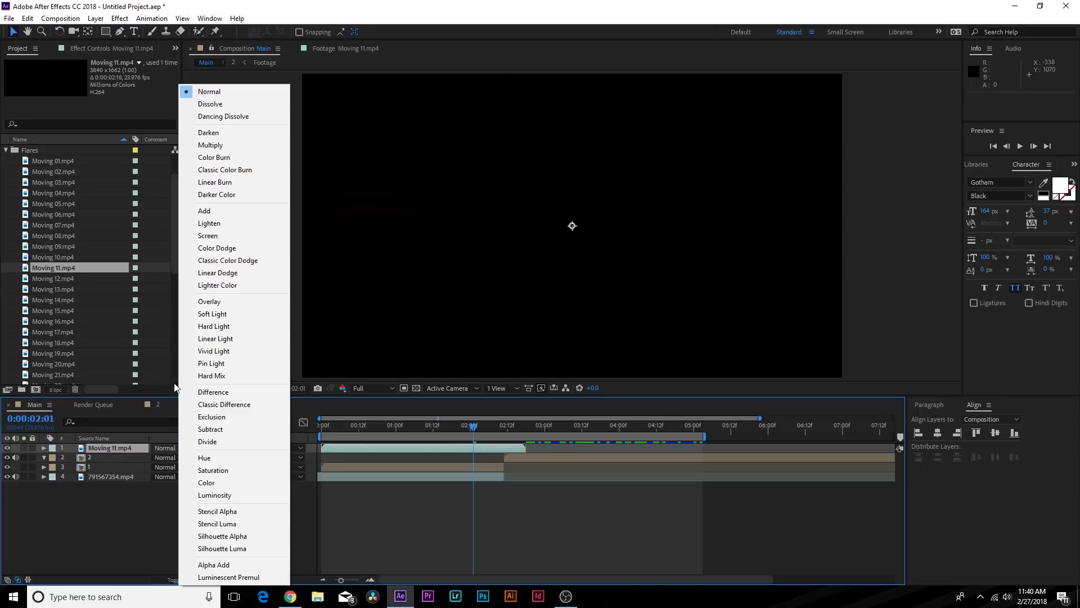
left_click(208, 236)
key("s")
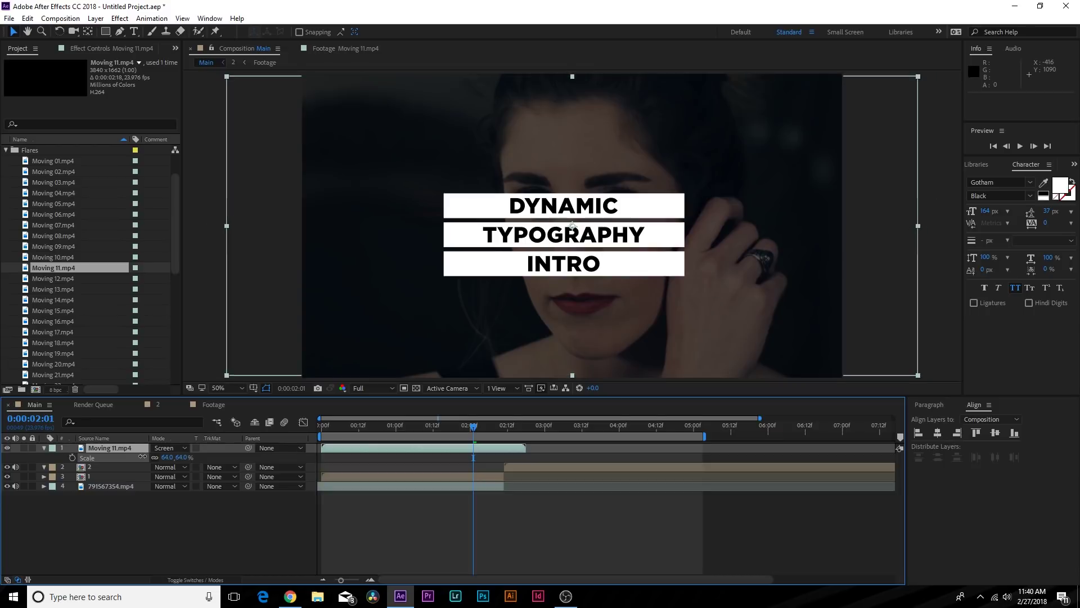
left_click(296, 457)
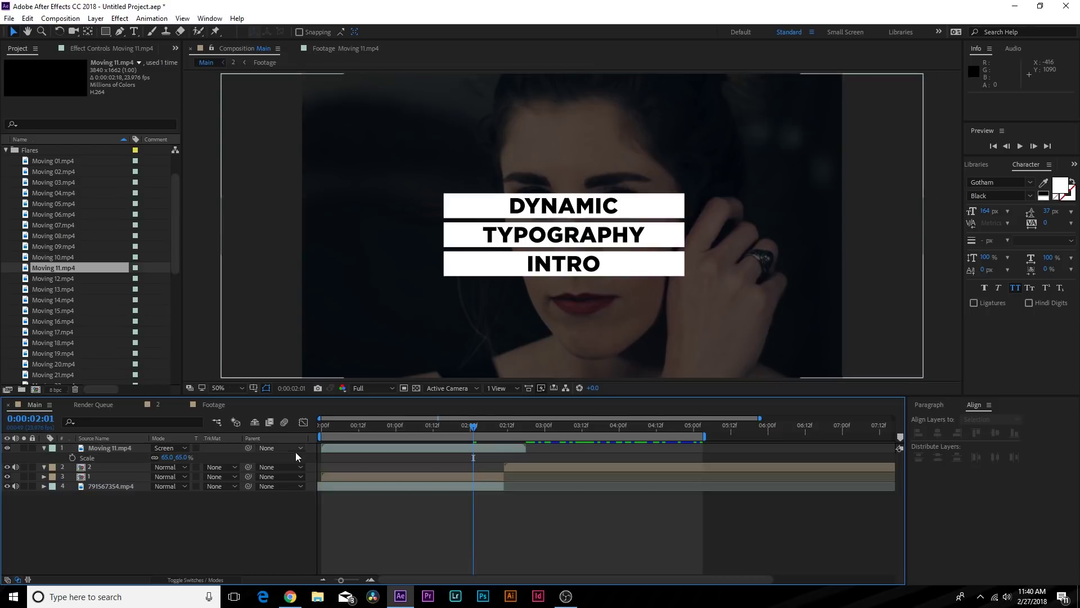
Scrub Main to check the Moving 11.mp4 flare around the cut between compositions 1 and 2, and select another flare clip.
left_click_drag(319, 439, 566, 433)
left_click(497, 431)
left_click(59, 311)
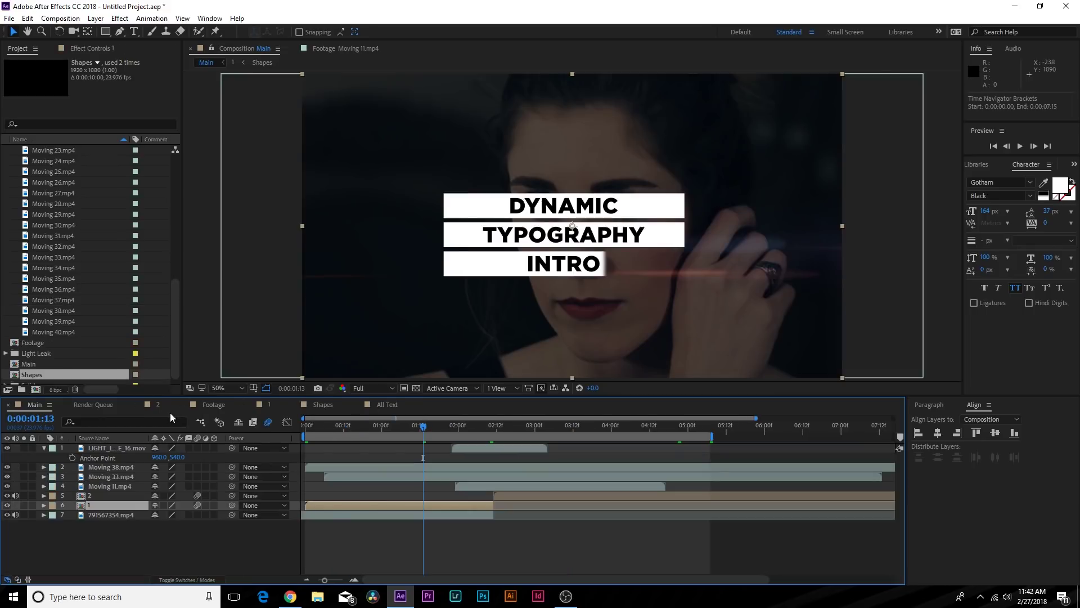
Inspect the layers and motion blur switches in composition 2, and return to Main to review its flare and light leak layers.
left_click(160, 405)
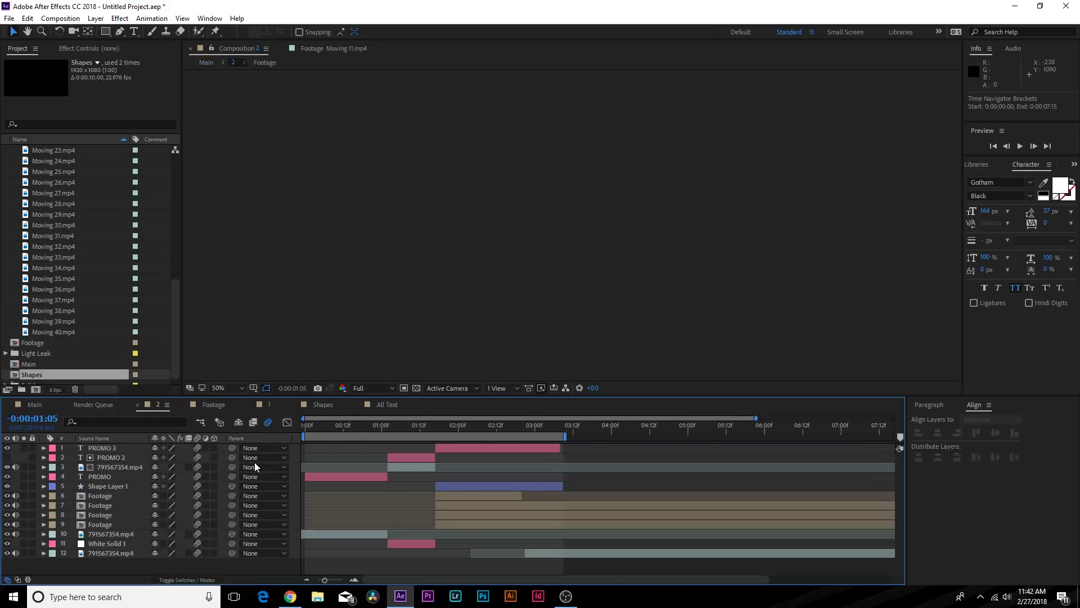
left_click(31, 404)
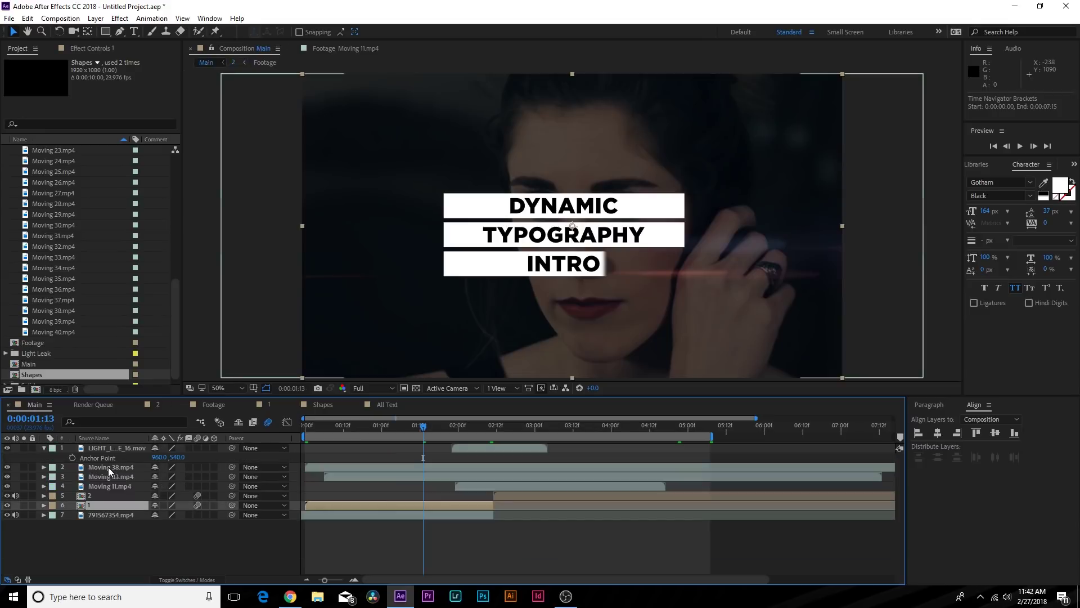
left_click_drag(452, 437, 422, 446)
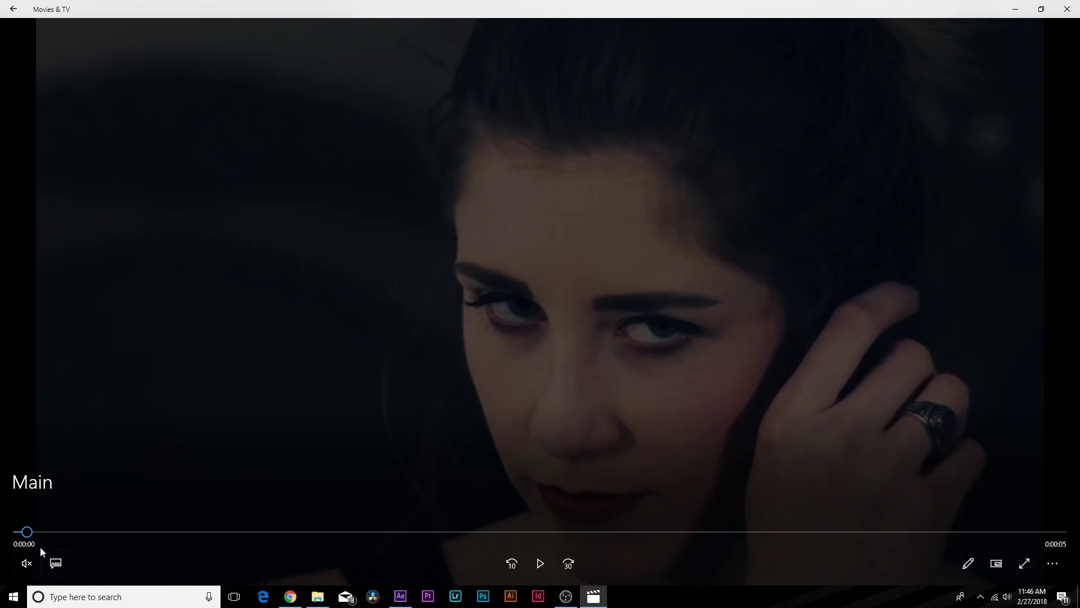
Play the rendered Main video in Movies & TV to review the finished intro.
left_click(539, 563)
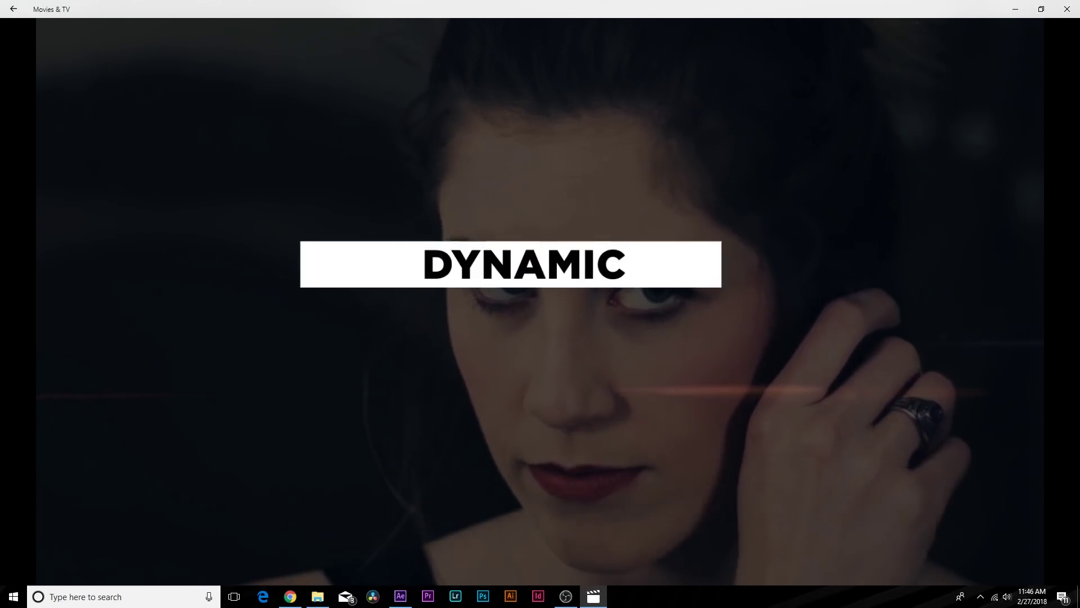